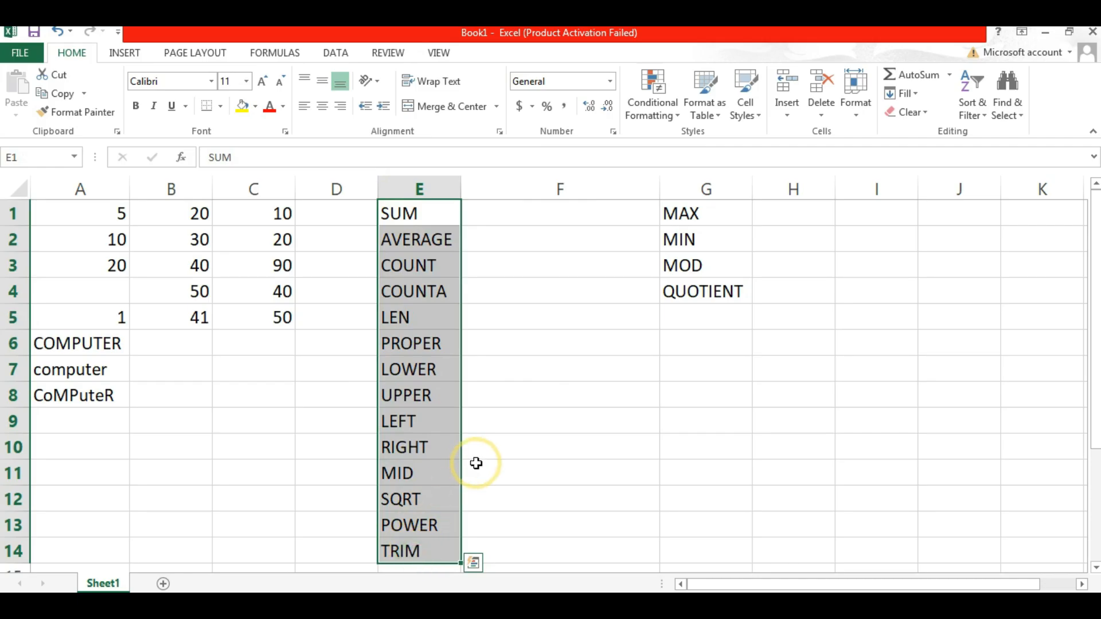
left_click(484, 451)
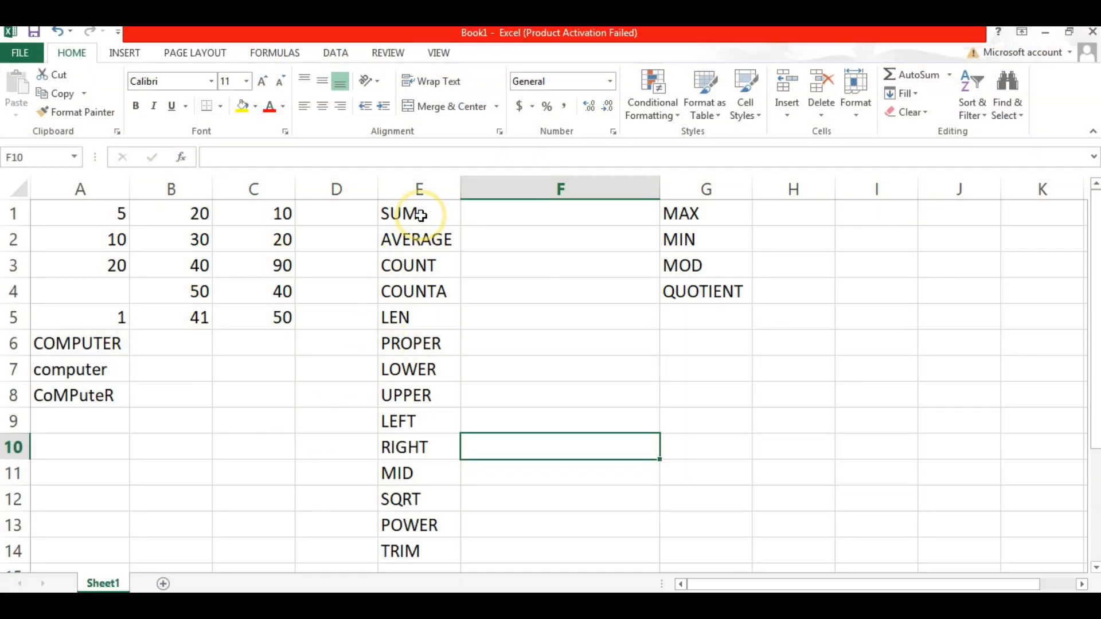
left_click_drag(414, 216, 424, 553)
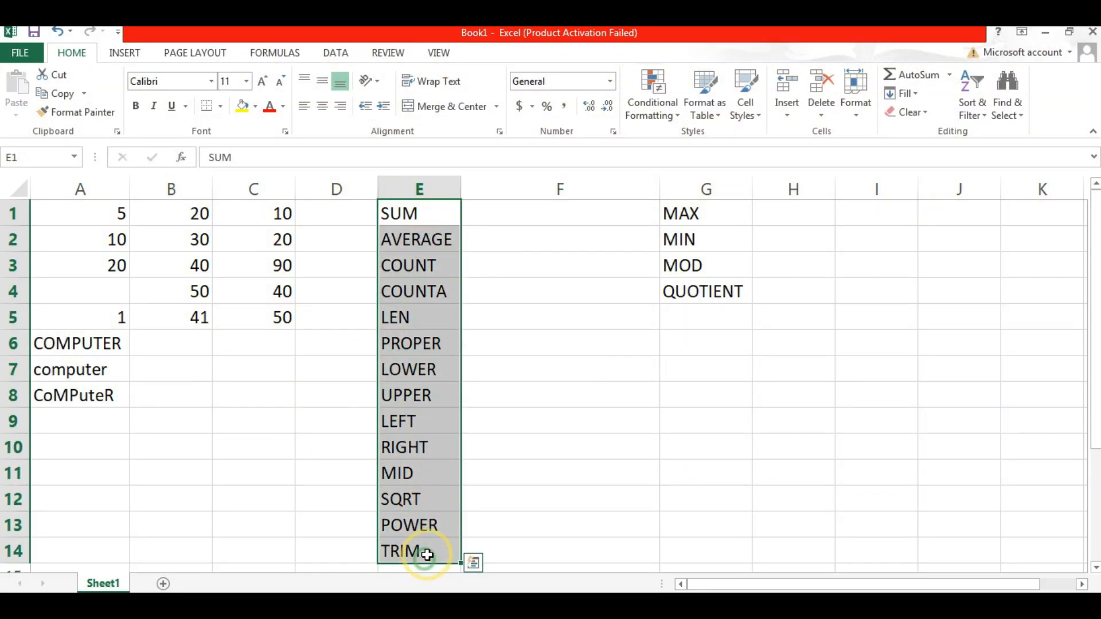
left_click_drag(712, 212, 715, 309)
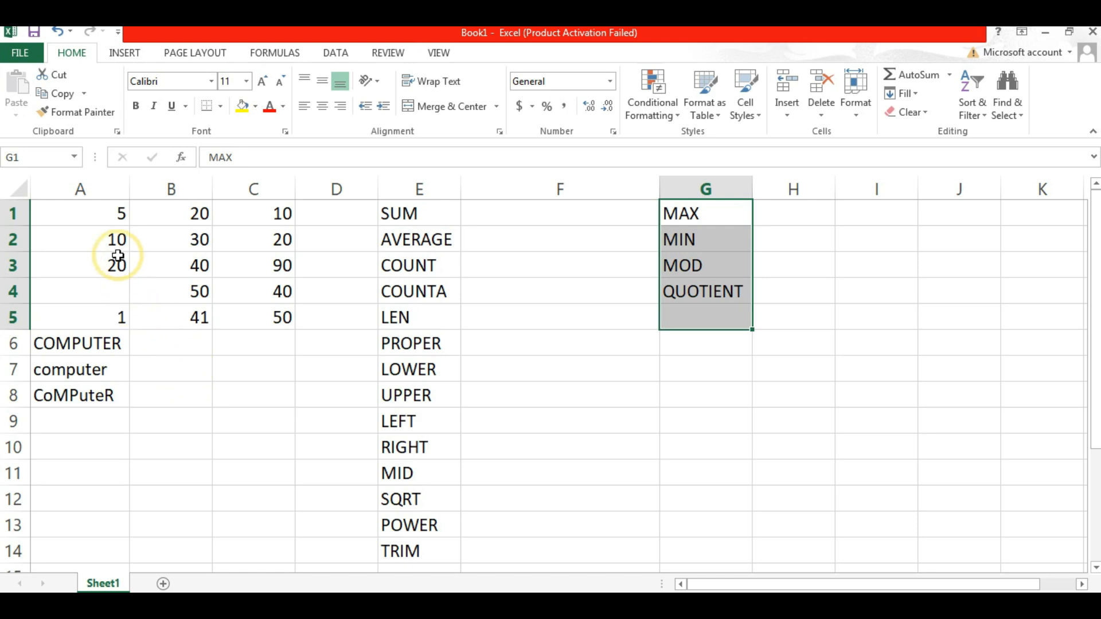
Apply borders to all cells in the data range A1:C8
left_click_drag(93, 214, 273, 395)
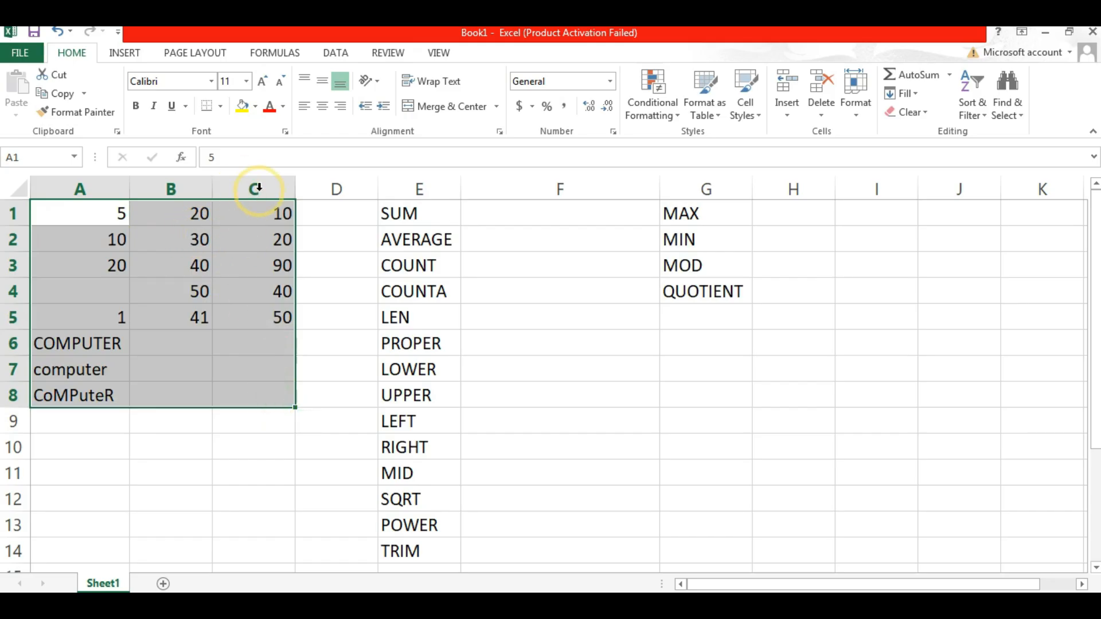
left_click(221, 108)
left_click(252, 243)
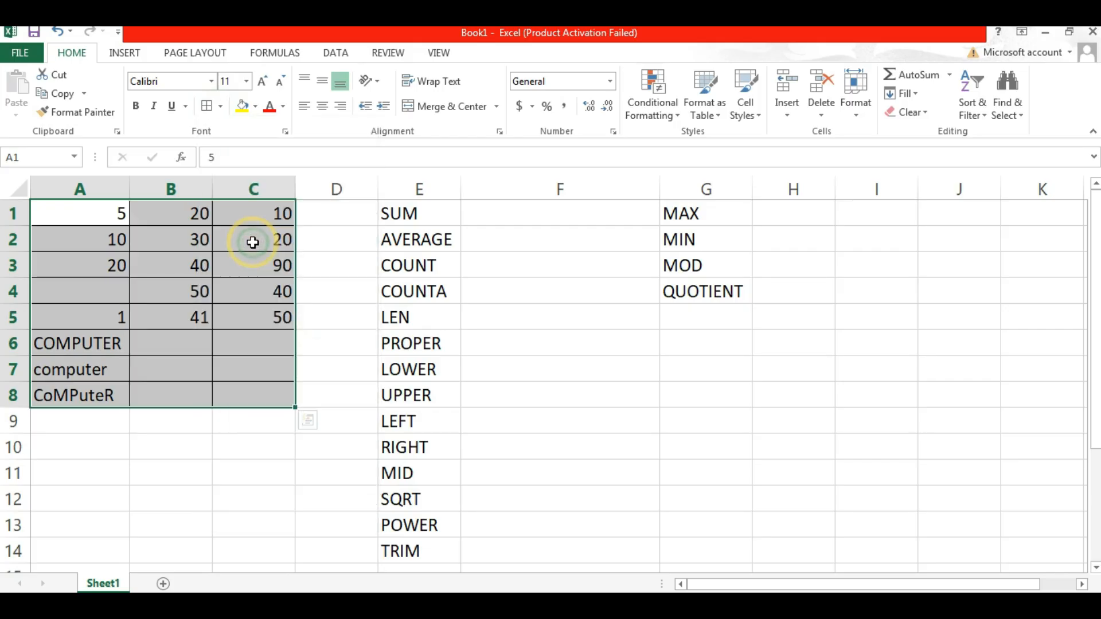
left_click(189, 441)
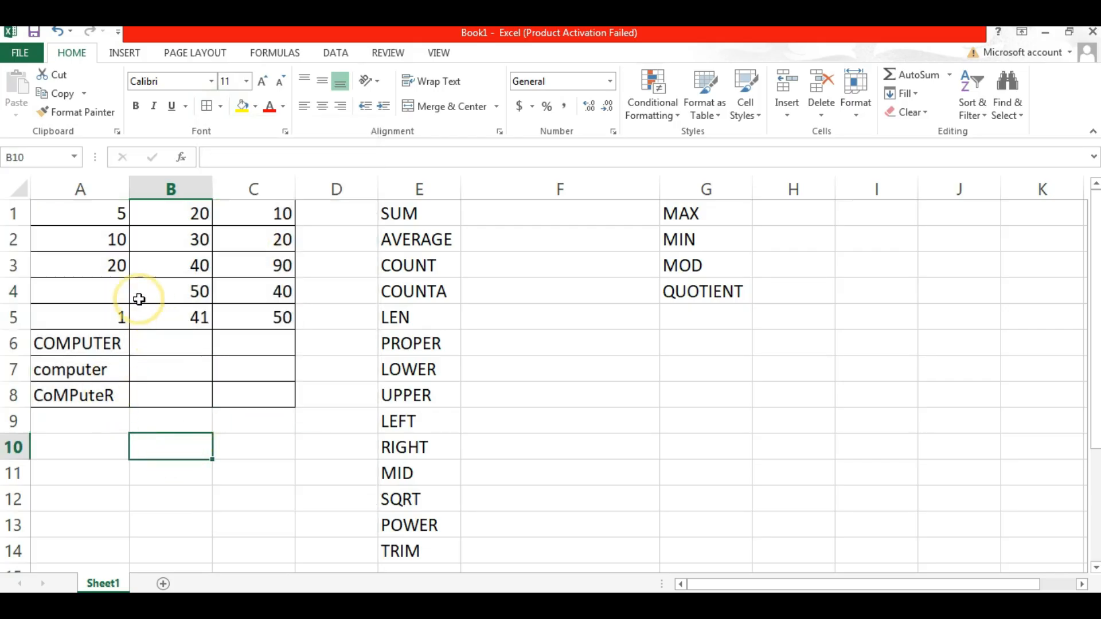
Fill the data range A1:C8 with yellow
left_click_drag(88, 209, 255, 396)
left_click(241, 106)
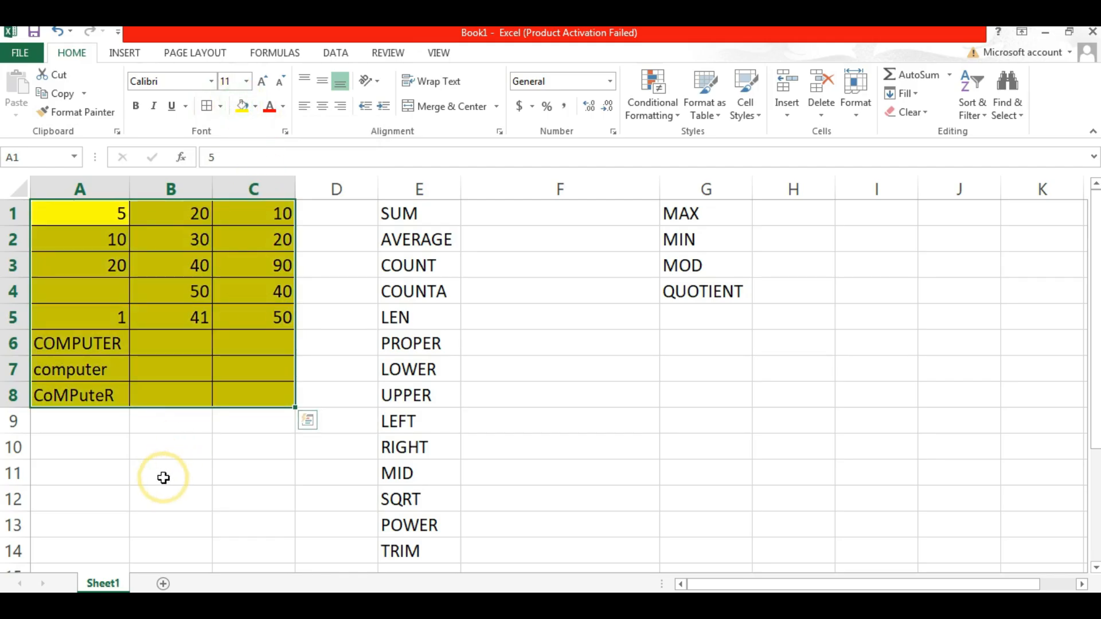
left_click(164, 477)
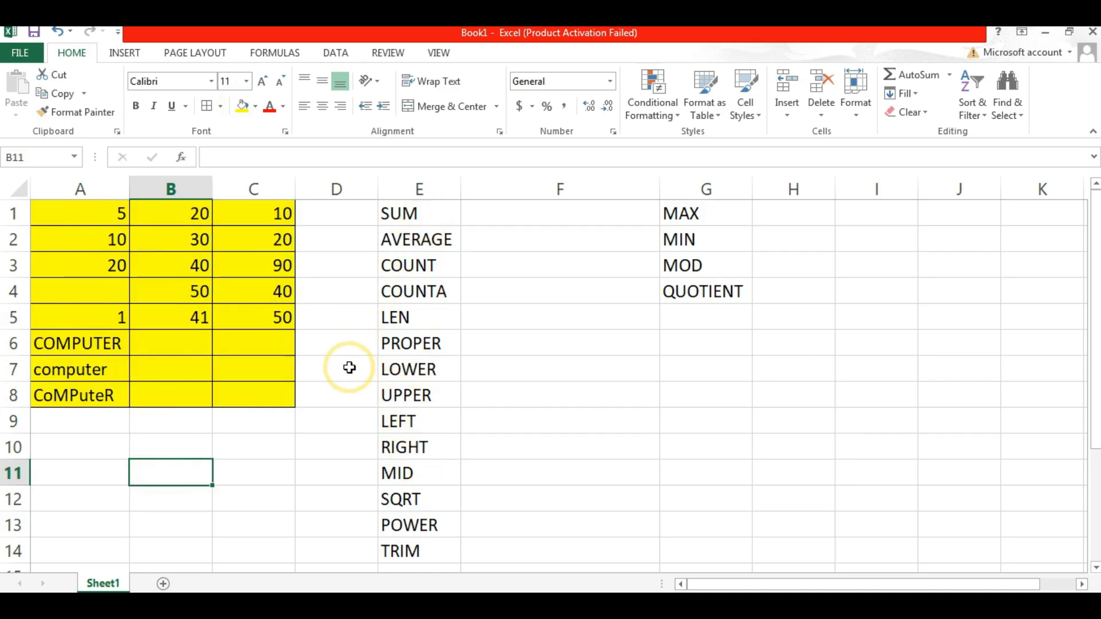
left_click_drag(94, 210, 263, 315)
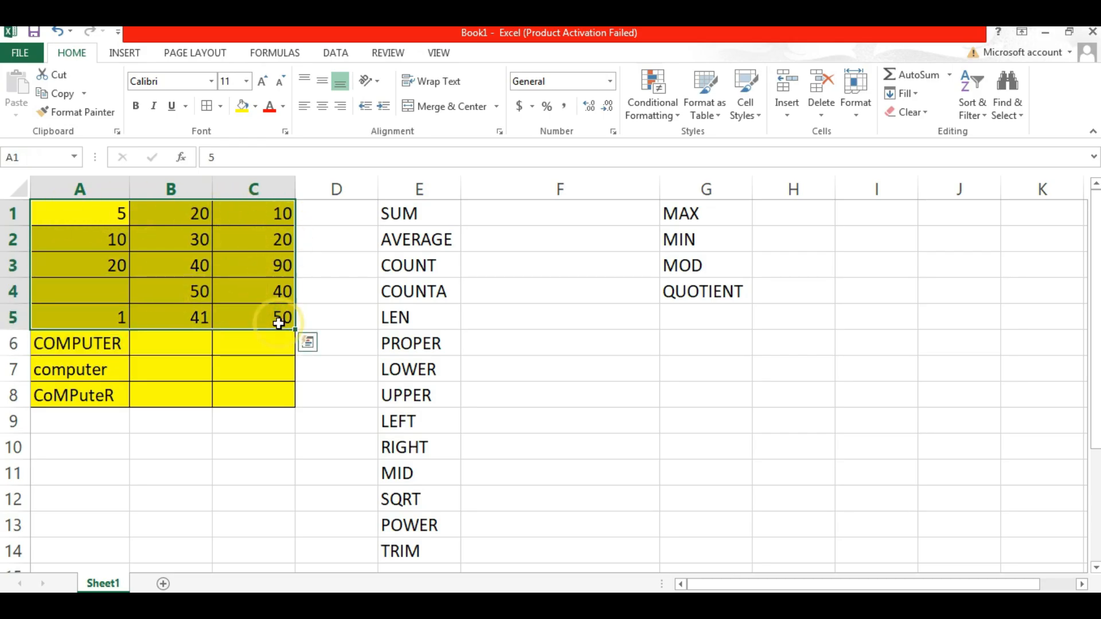
left_click(556, 212)
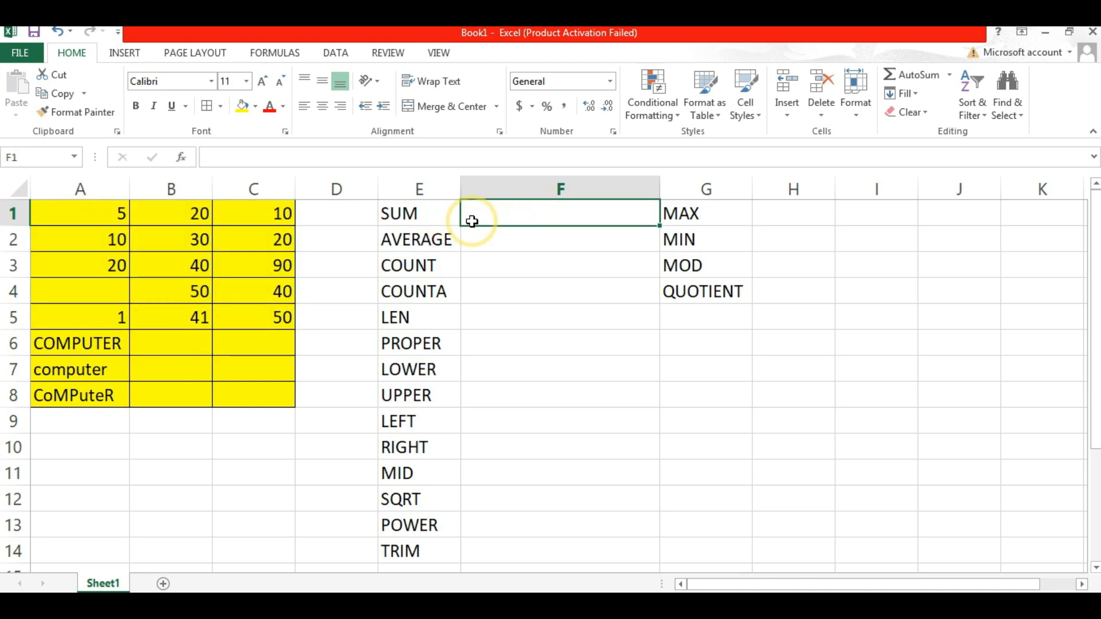
left_click(413, 214)
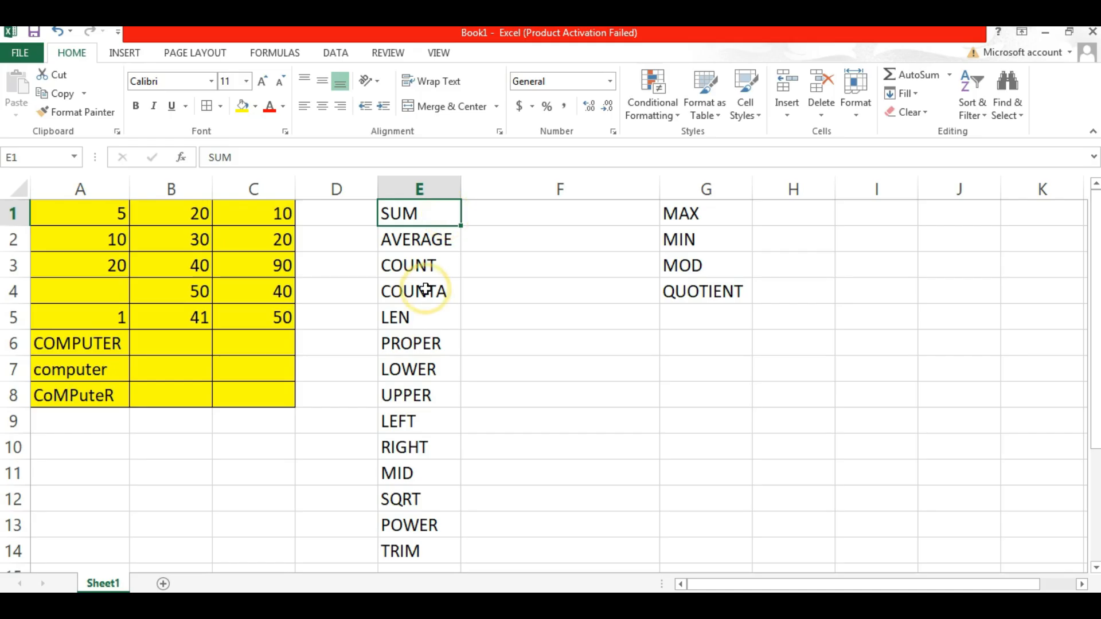
left_click(240, 470)
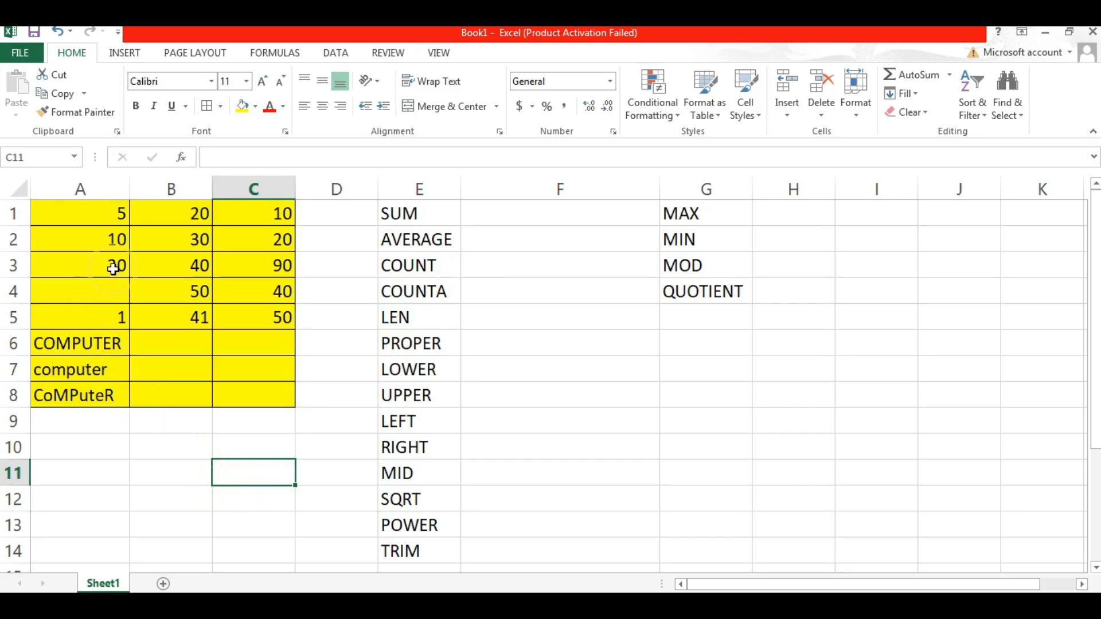
left_click(865, 500)
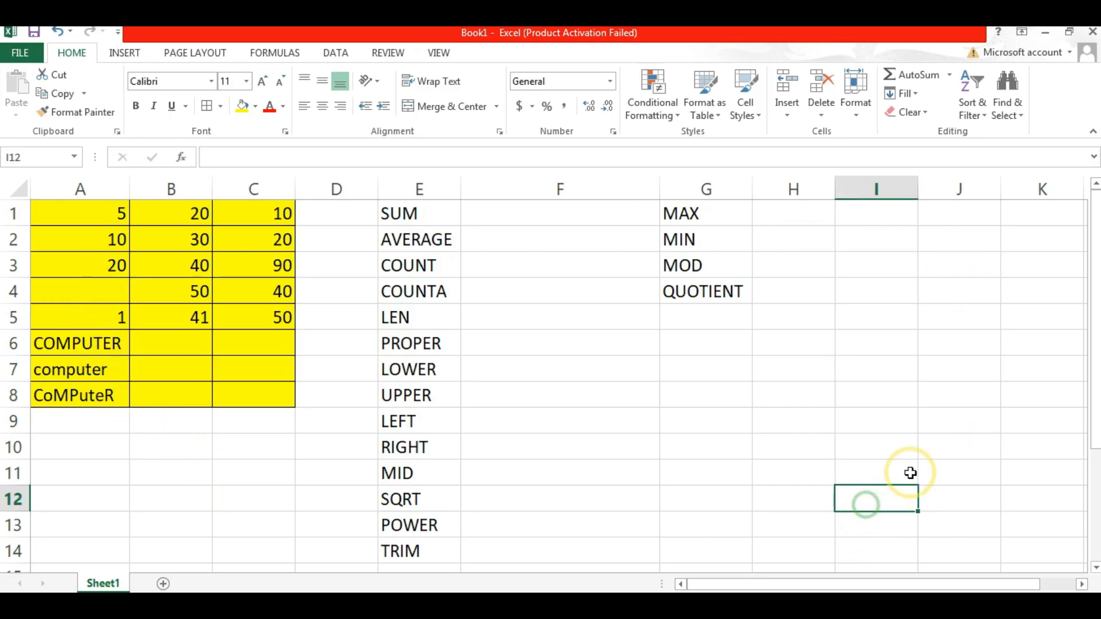
left_click(889, 362)
left_click(983, 312)
left_click(986, 393)
left_click(898, 465)
left_click(955, 400)
left_click(869, 346)
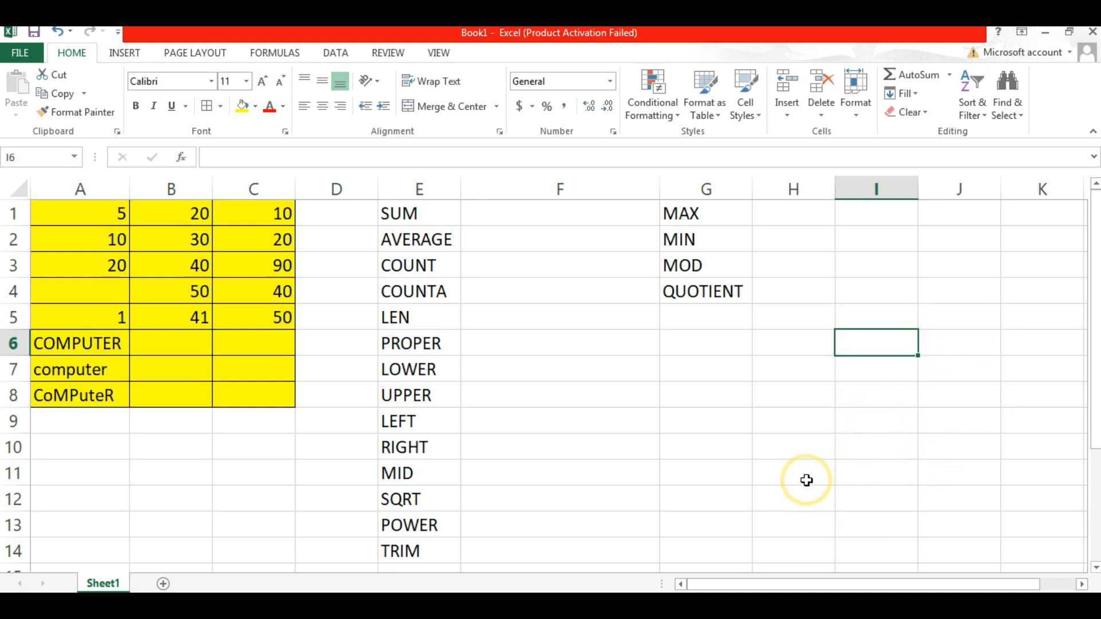
Enter the formula =10+10 in cell C12 and the formula =10-5 in cell C13
left_click(247, 503)
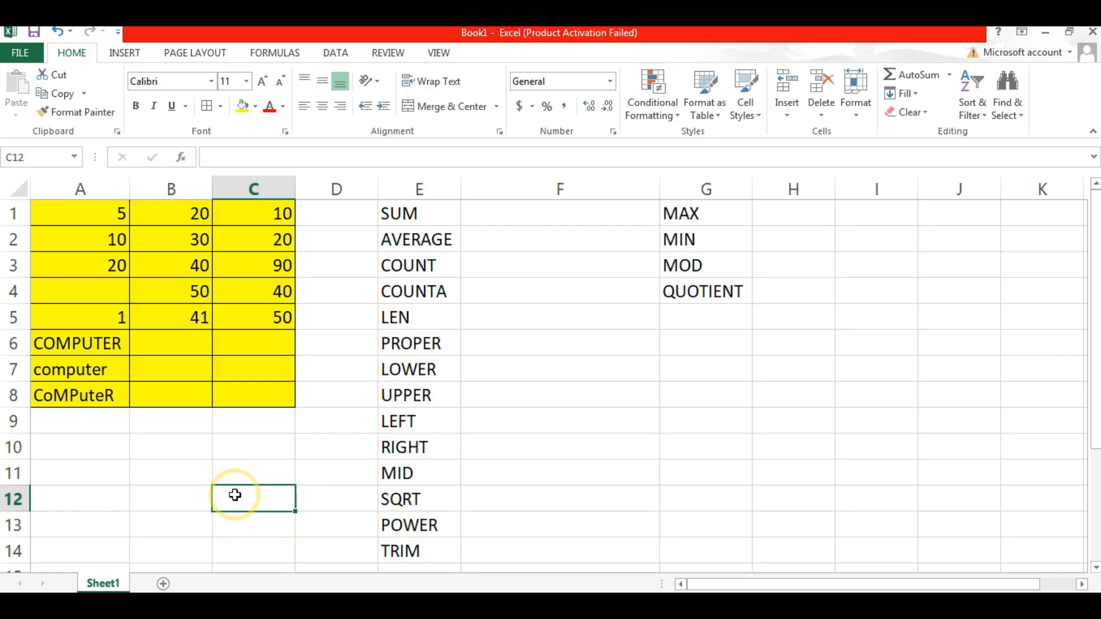
type("=")
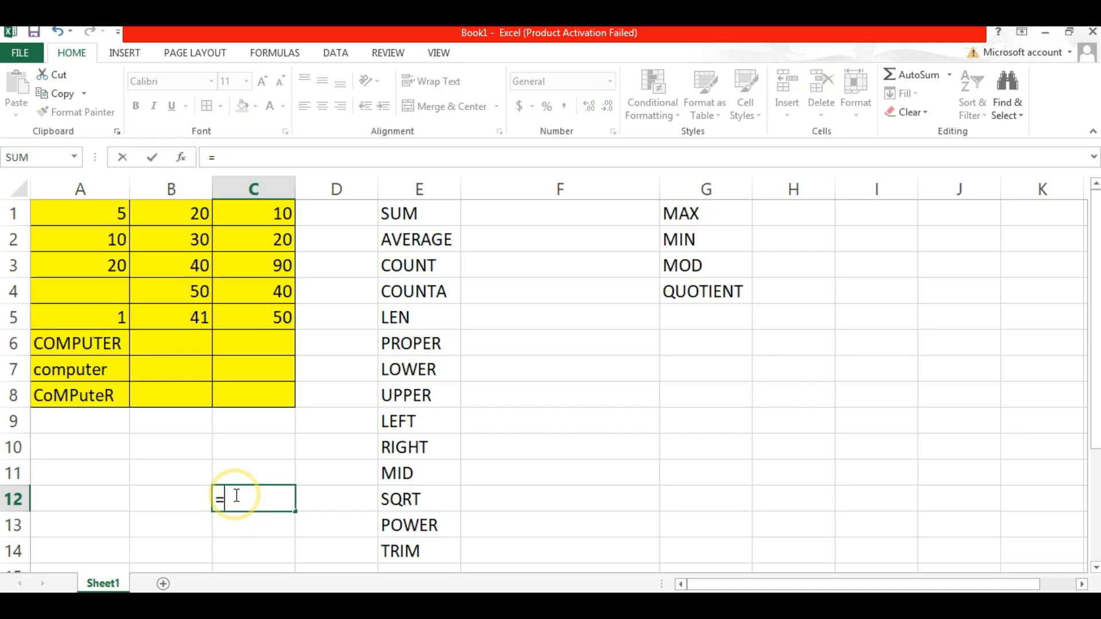
type("10+10")
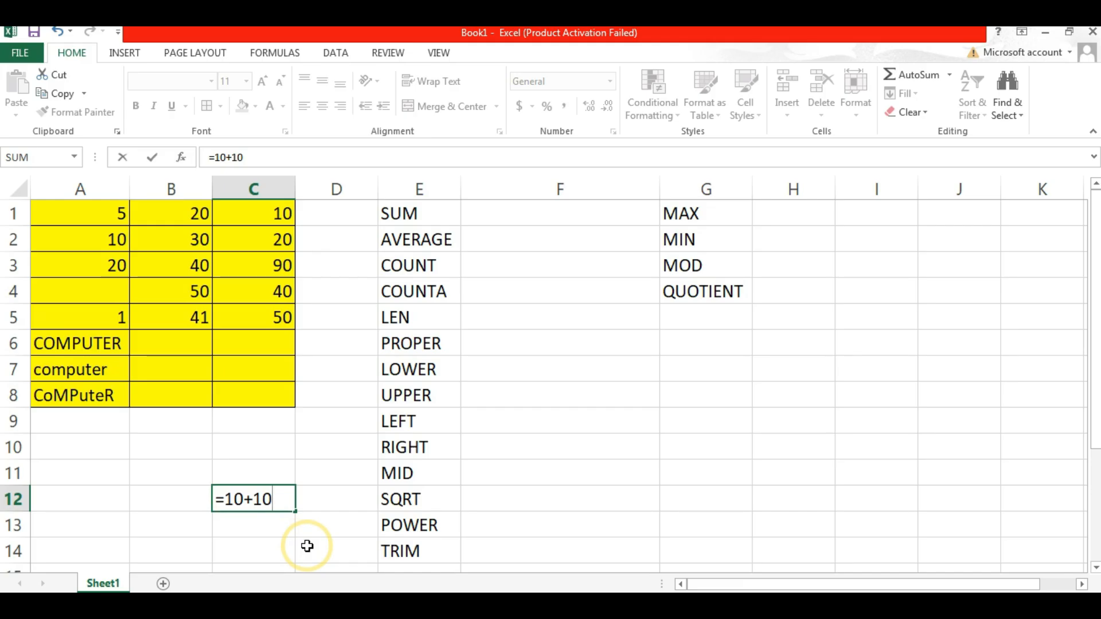
key("Return")
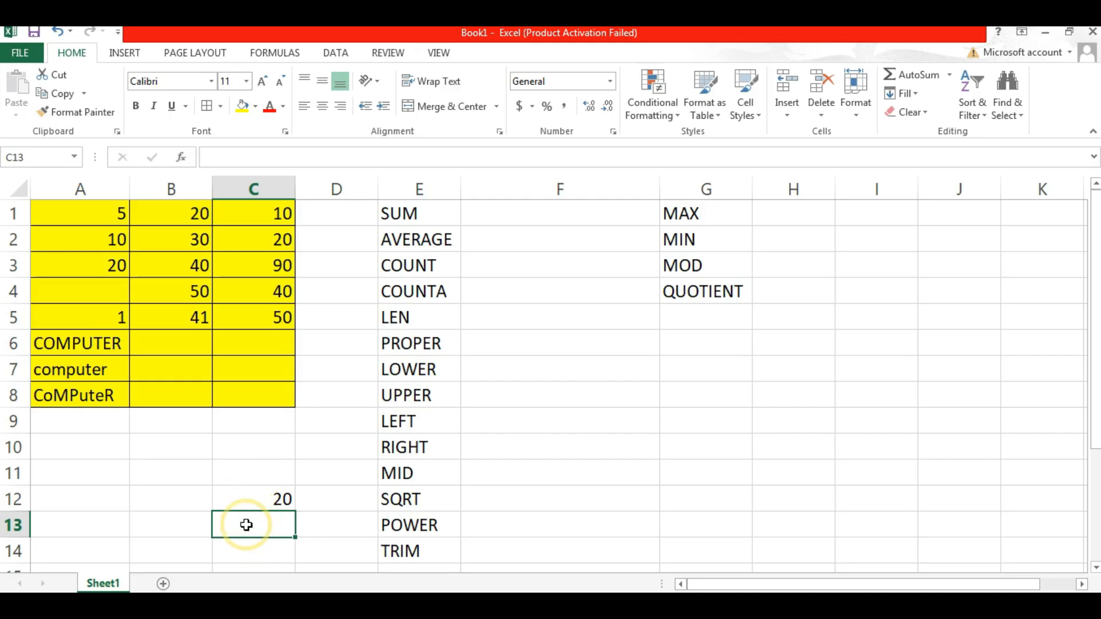
type("=10-5")
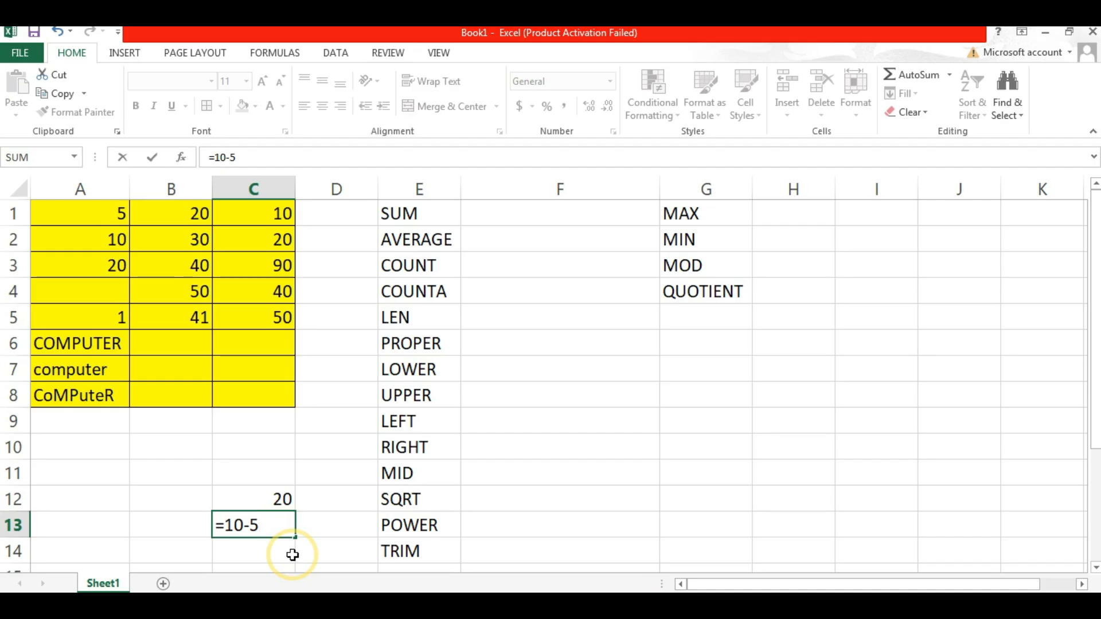
key("Return")
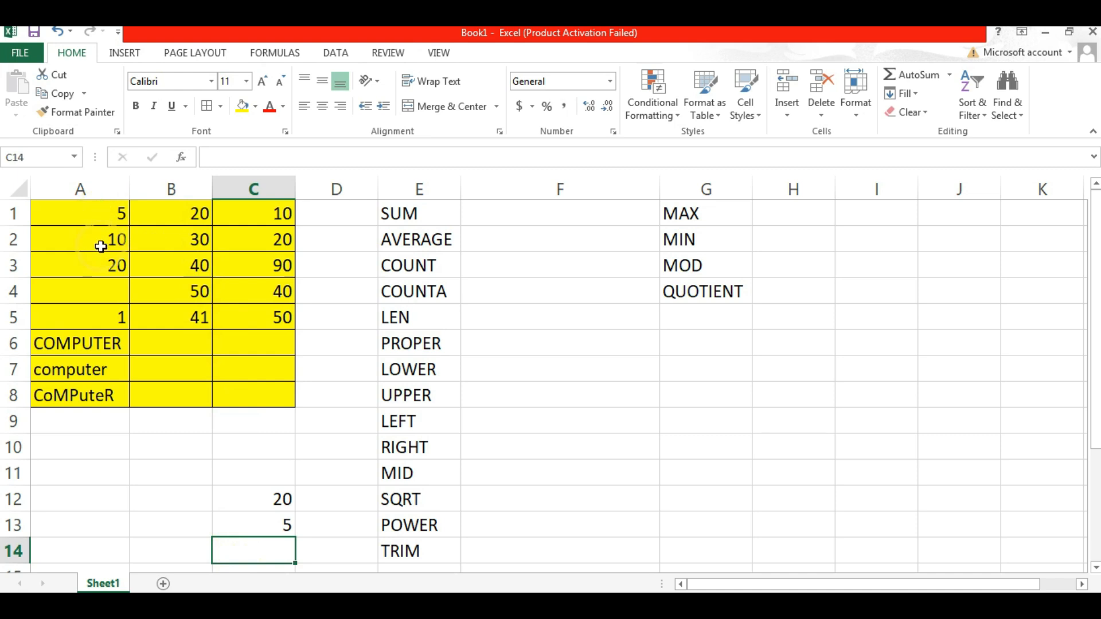
Begin an addition formula in cell C14 with a reference to A1 followed by a plus sign
left_click(247, 551)
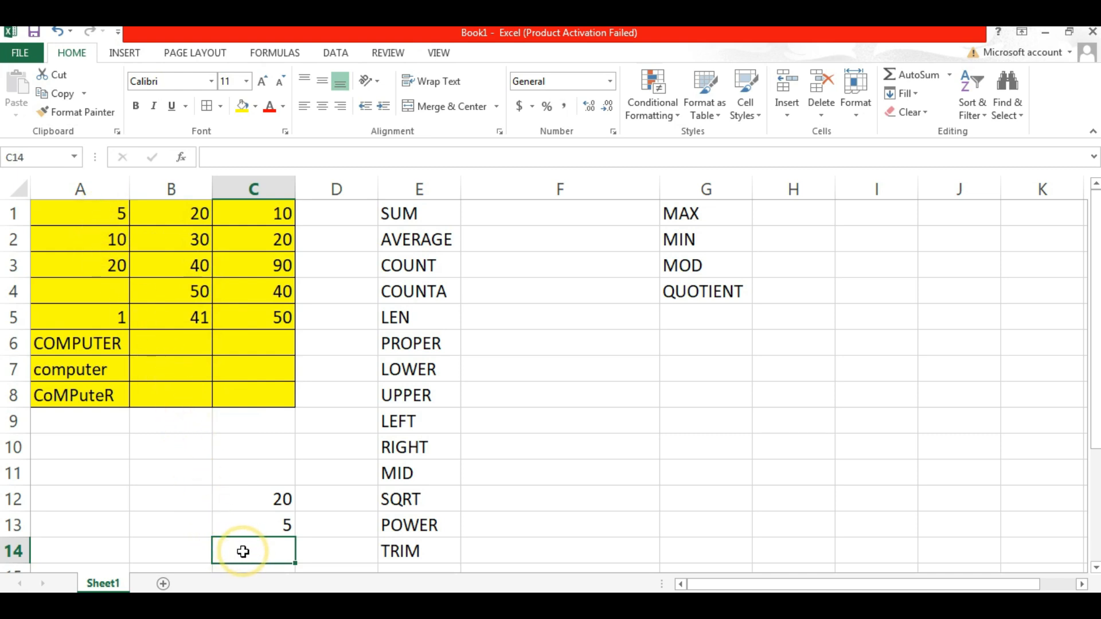
type("=")
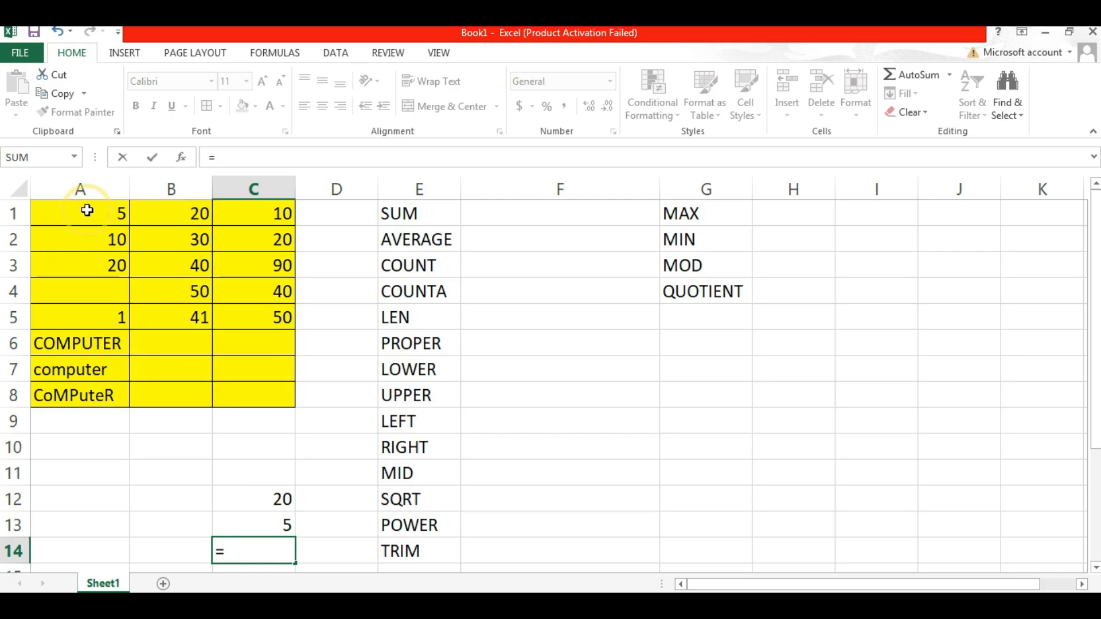
type("A1+")
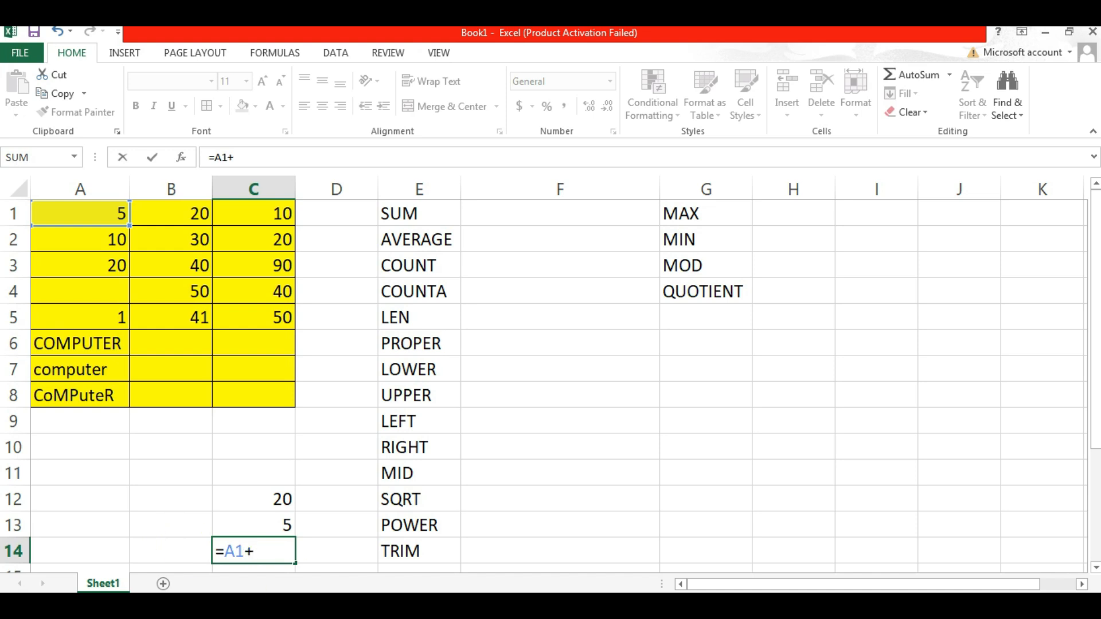
Check the connected devices in the Windows Bluetooth & other devices settings, and return to the workbook
left_click(862, 606)
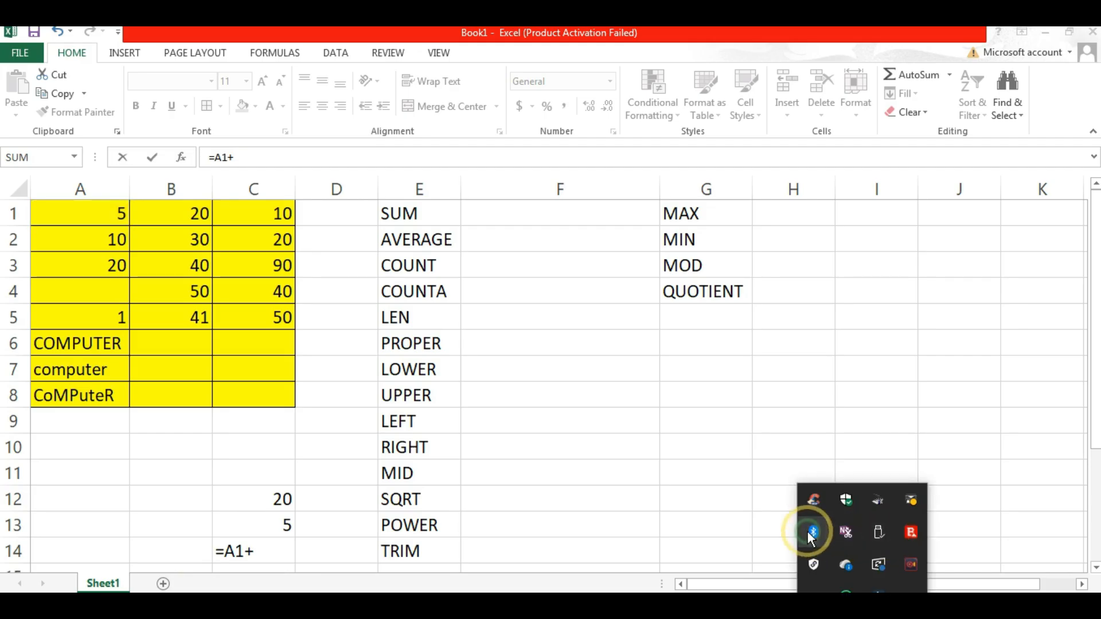
right_click(809, 539)
left_click(892, 403)
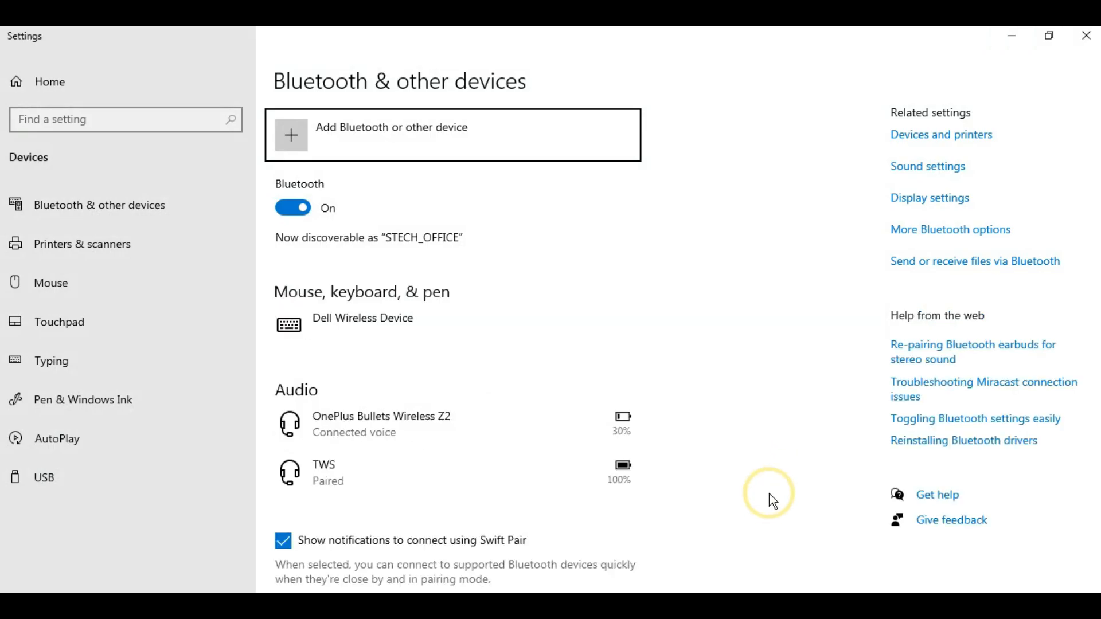
left_click(1013, 39)
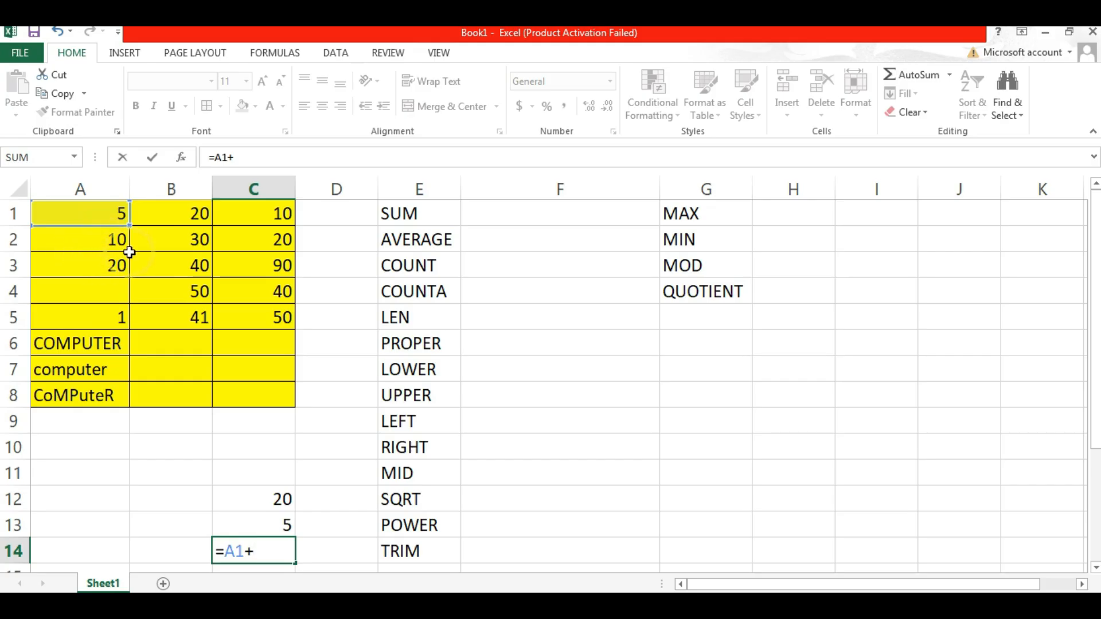
Complete the addition formula in cell C14 as =A1+A2
left_click(84, 240)
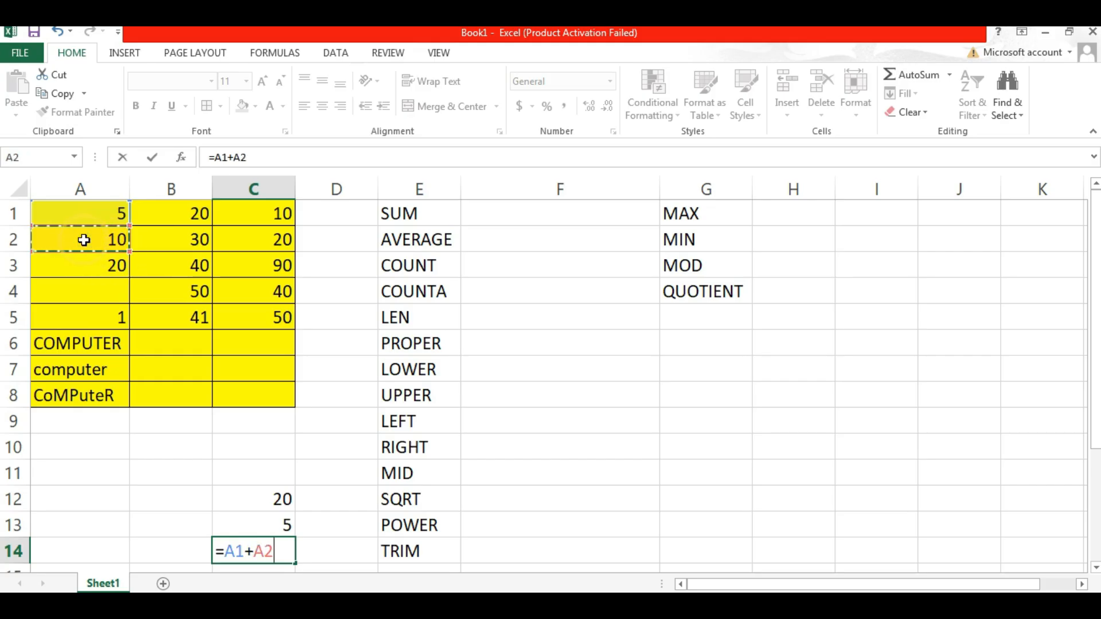
left_click(267, 550)
key("Return")
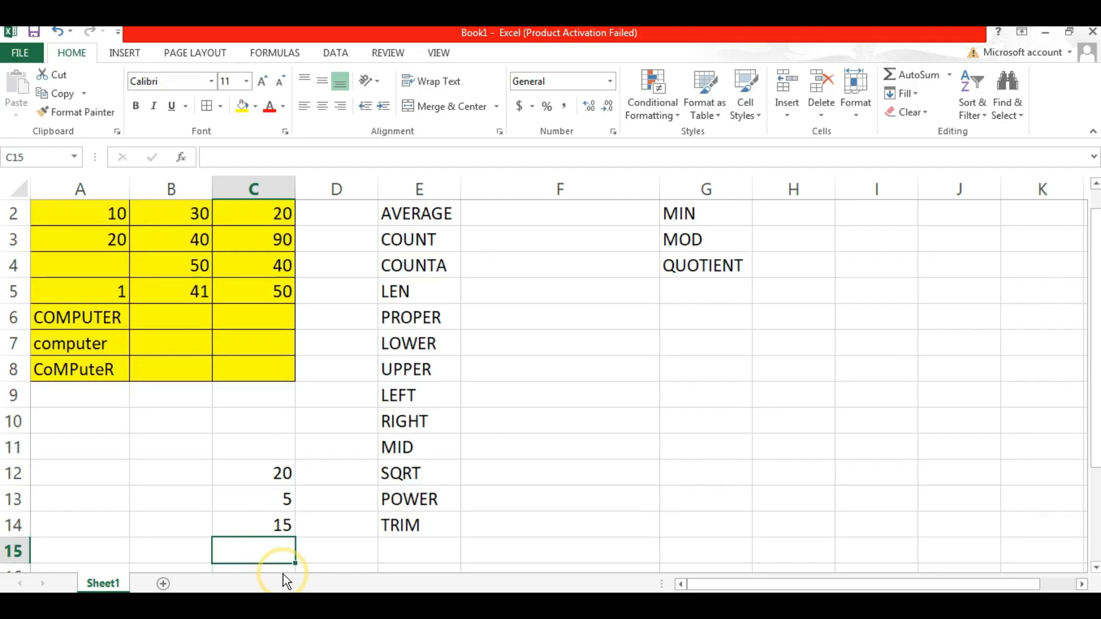
Examine the formulas in cells C12, C13 and C14 to compare typed numbers with cell references
scroll(286, 467, "up", 1)
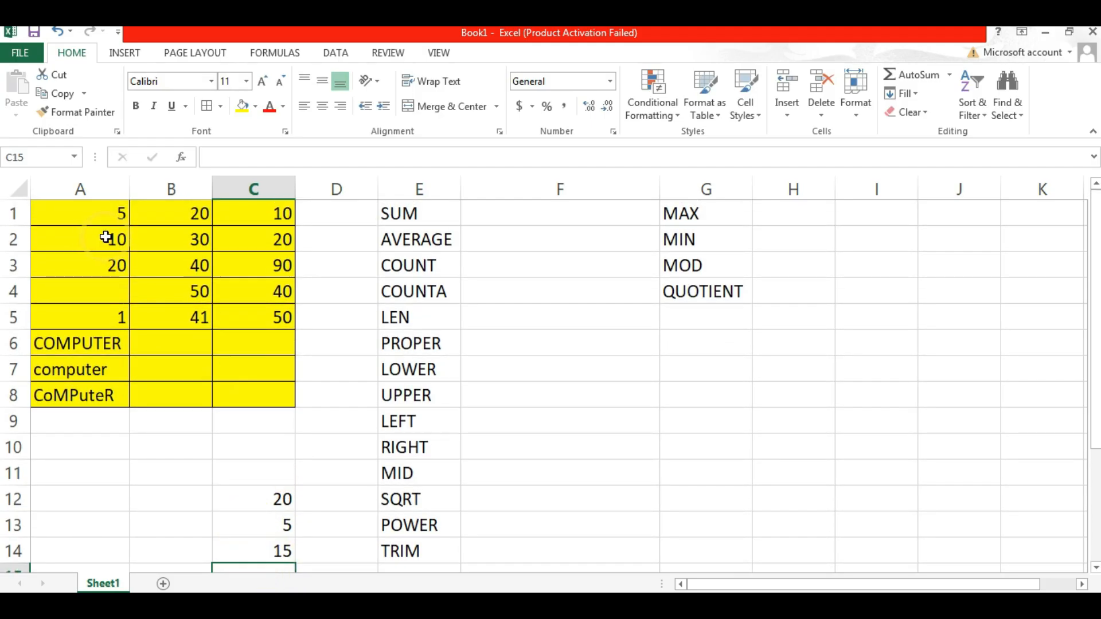
left_click(252, 548)
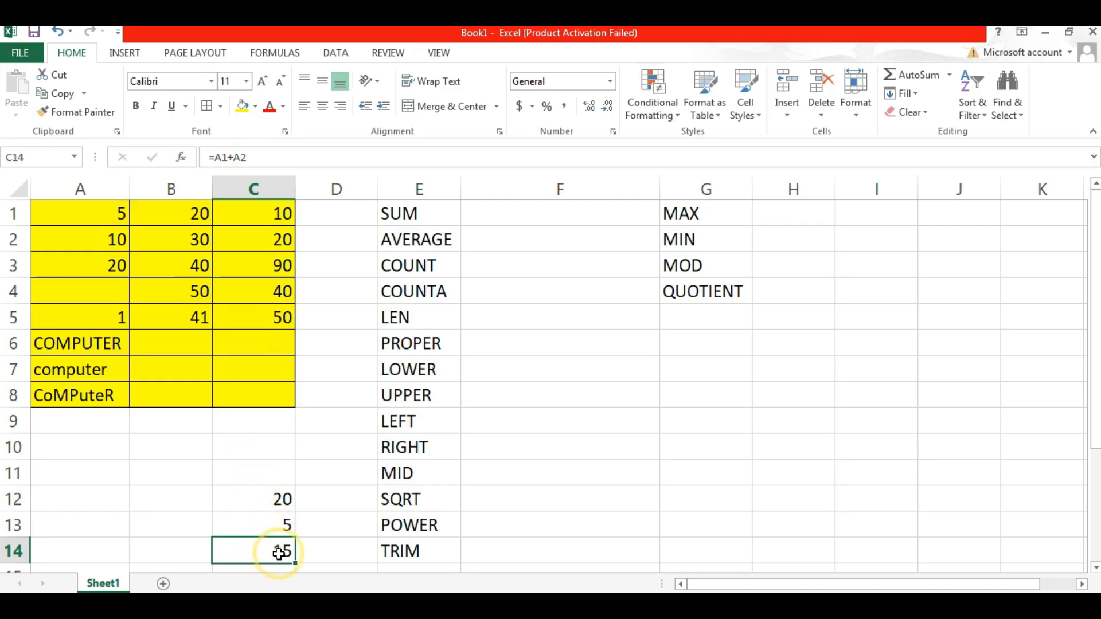
left_click(256, 496)
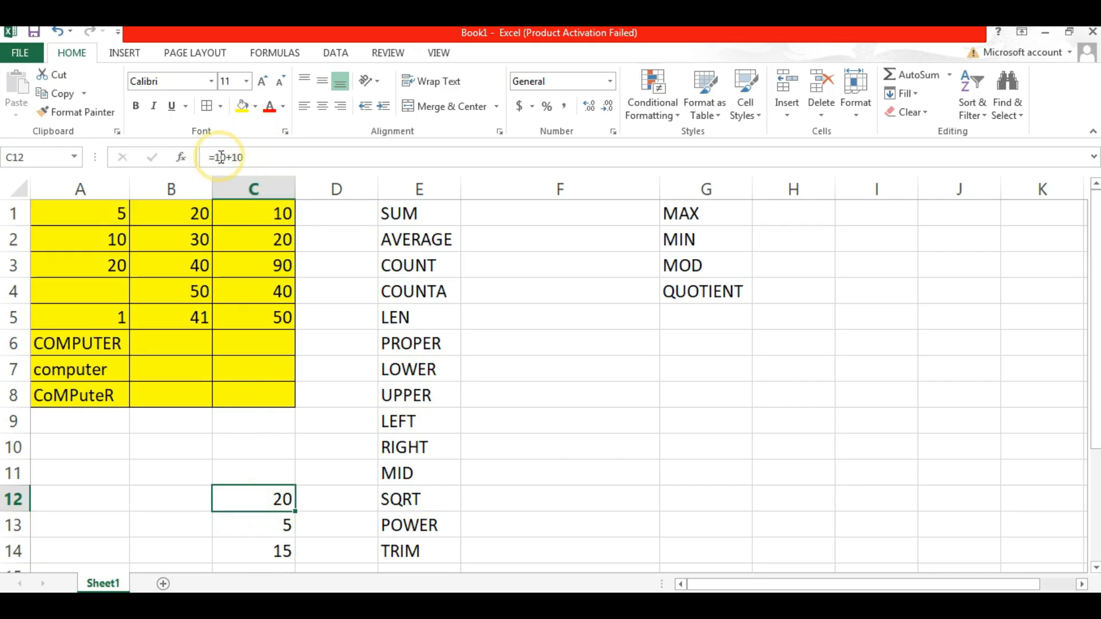
left_click(253, 523)
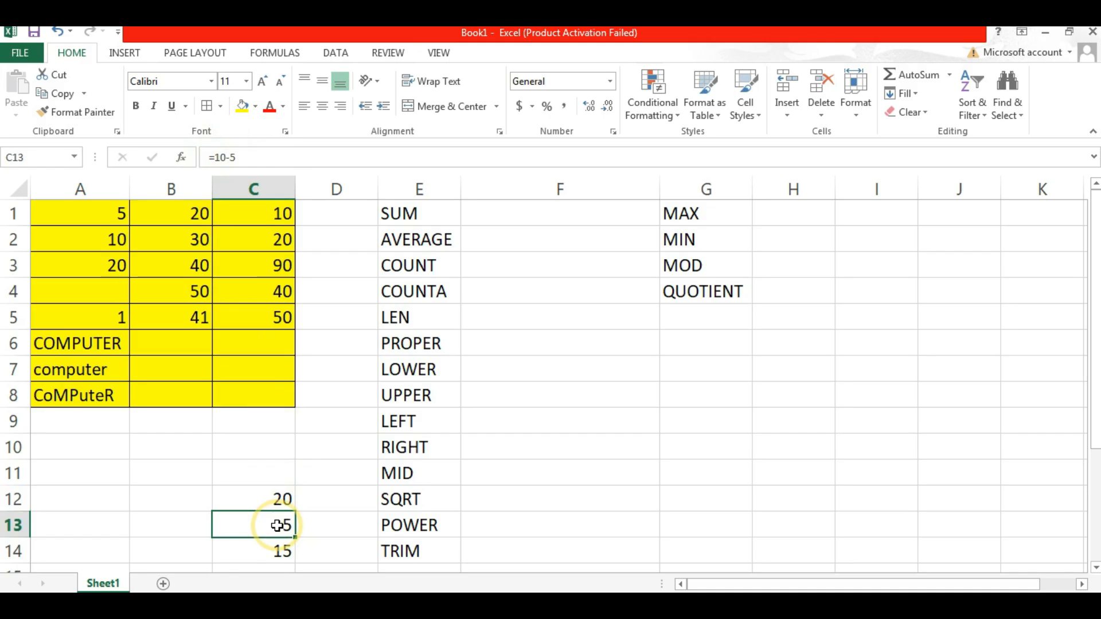
left_click(278, 550)
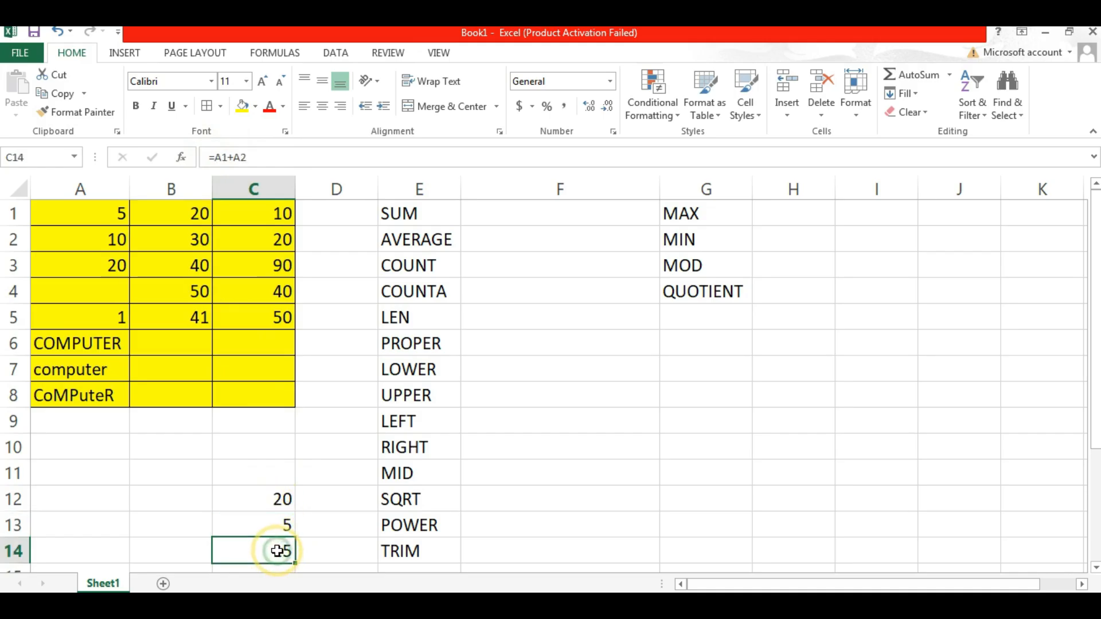
left_click(259, 494)
left_click(273, 524)
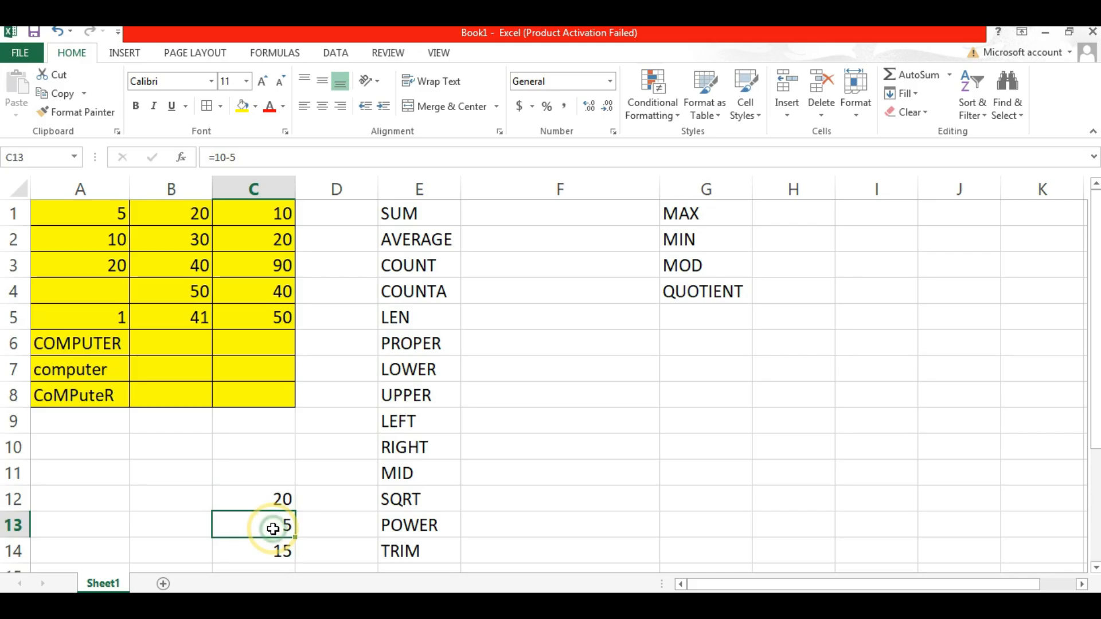
left_click(266, 497)
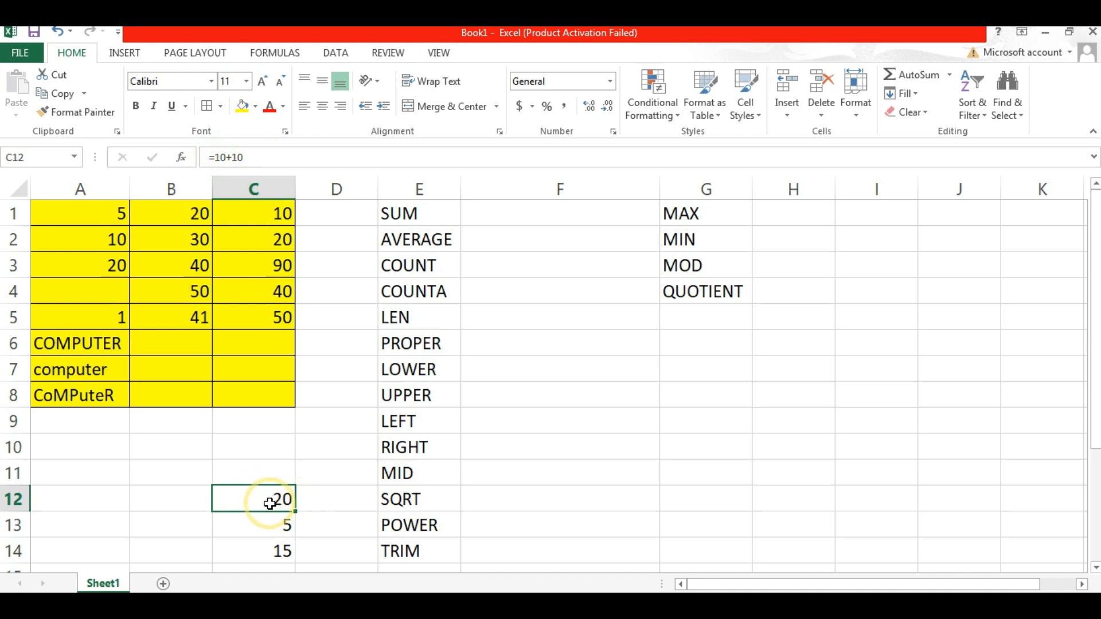
Change the value in cell A1 to 1 and check the dependent formula in cell C14
left_click(265, 548)
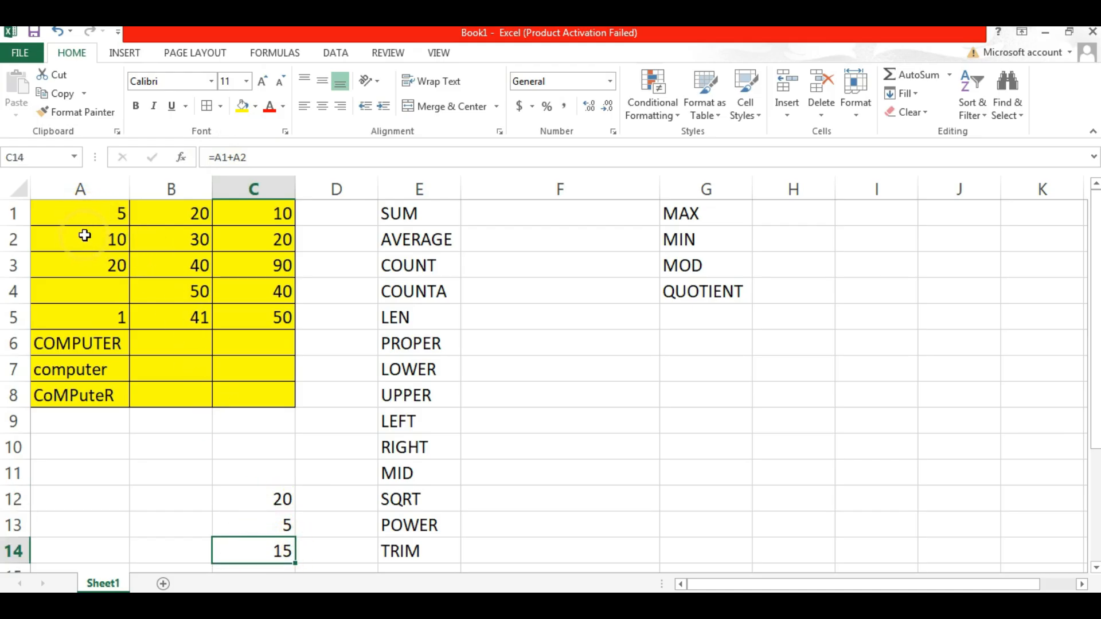
left_click(102, 213)
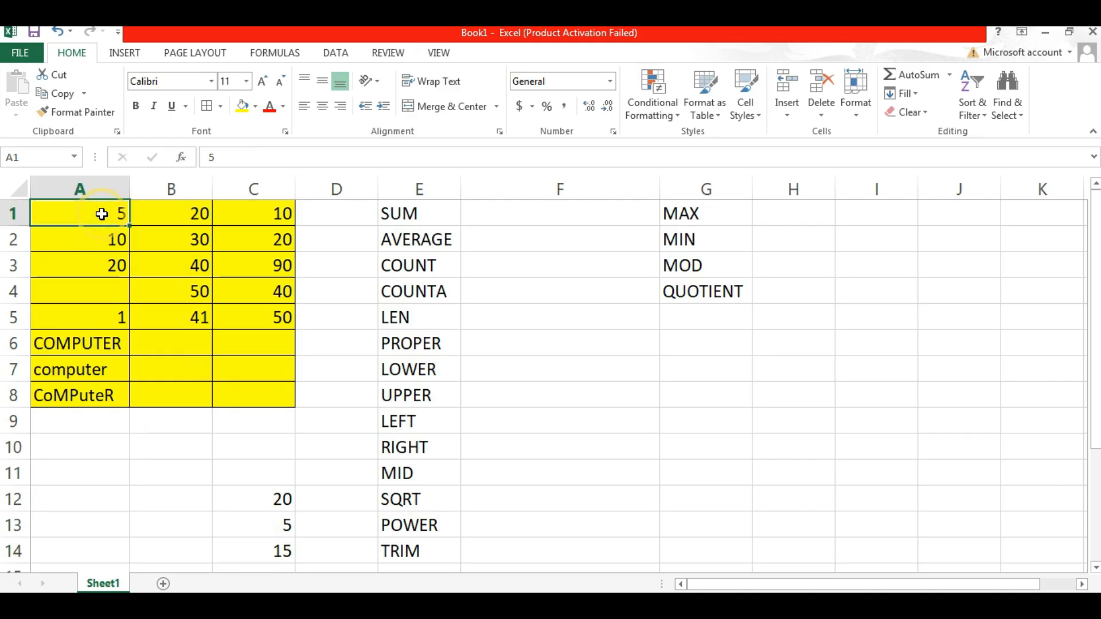
type("1")
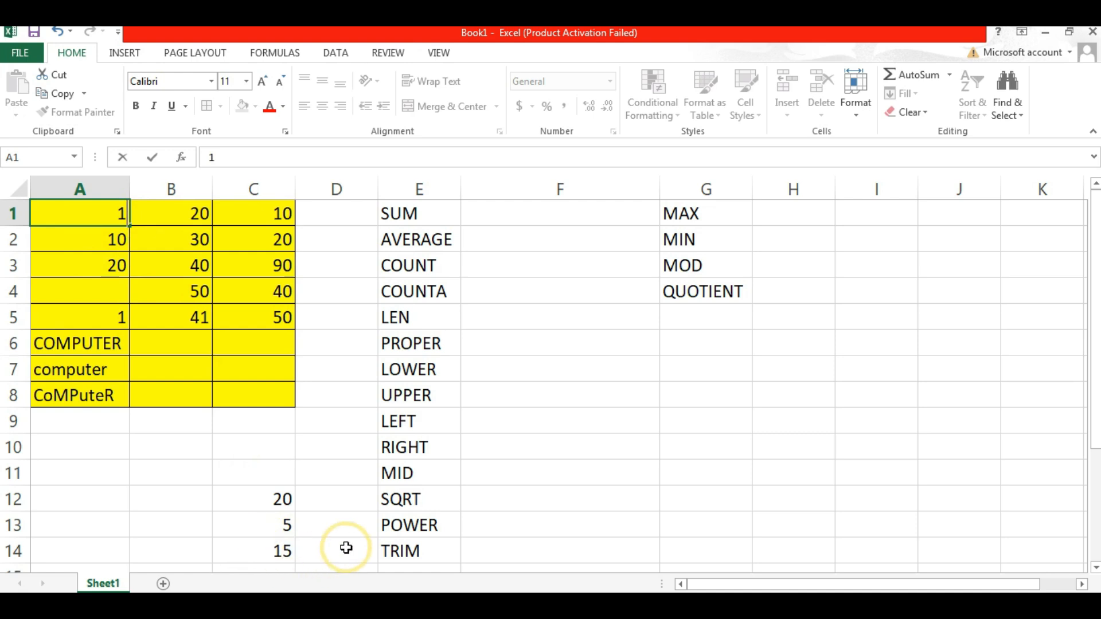
key("Return")
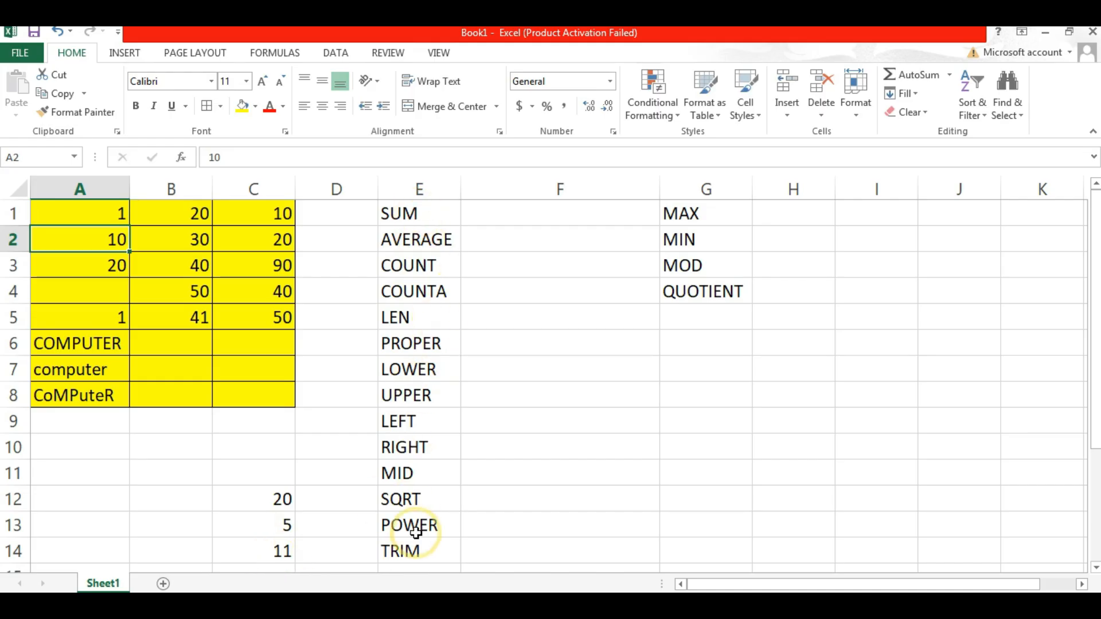
left_click(269, 557)
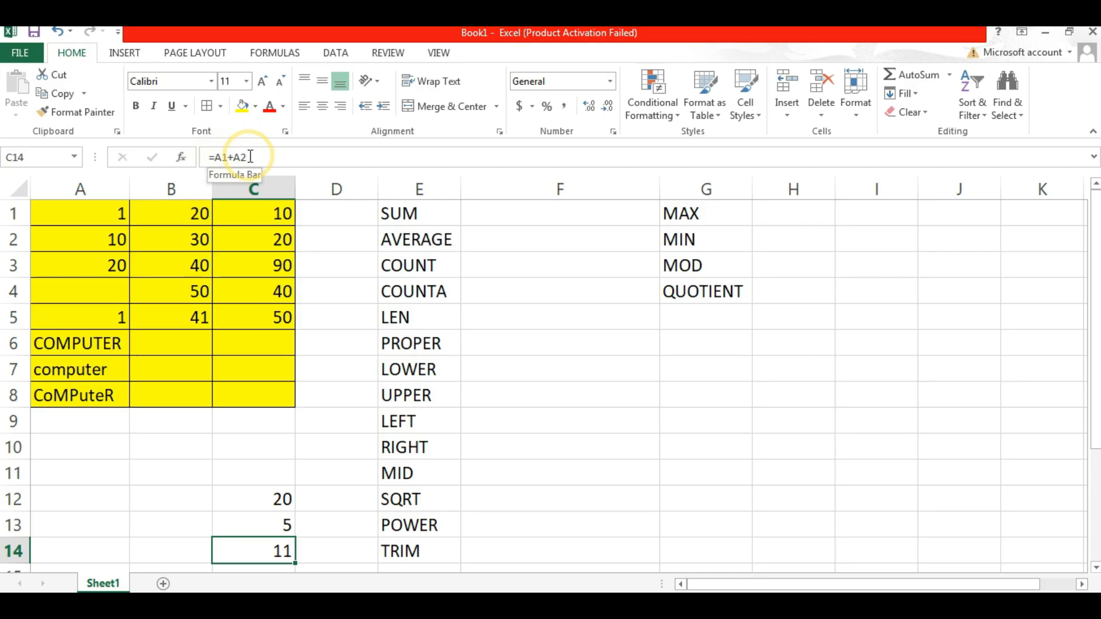
Enter a SUM formula in cell F1 that adds the range A1:C5
left_click_drag(112, 213, 269, 319)
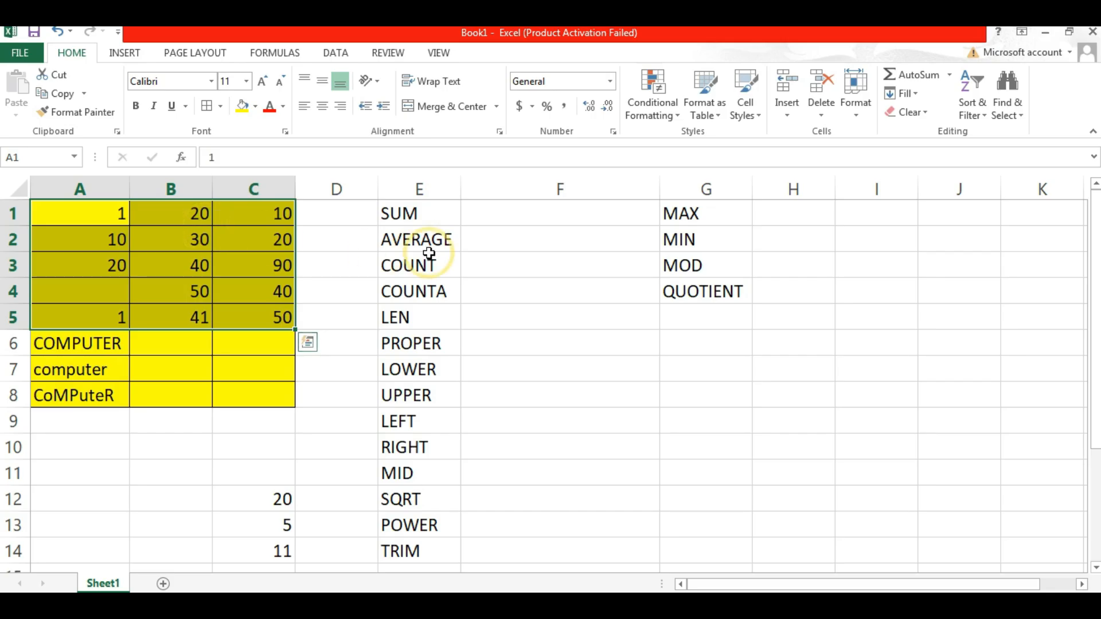
left_click(499, 217)
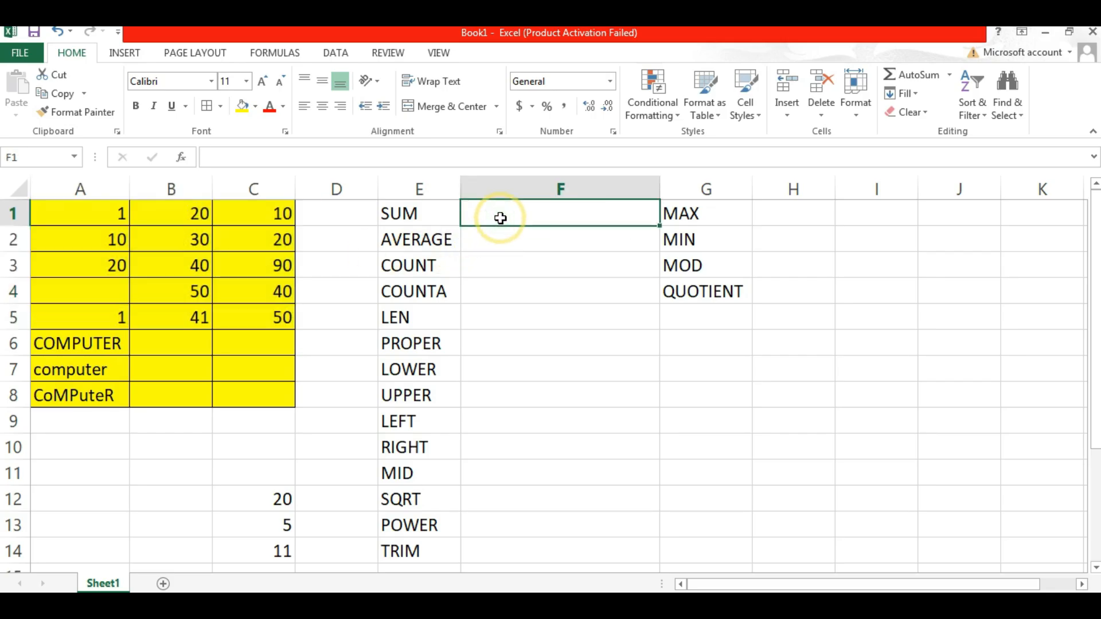
type("=")
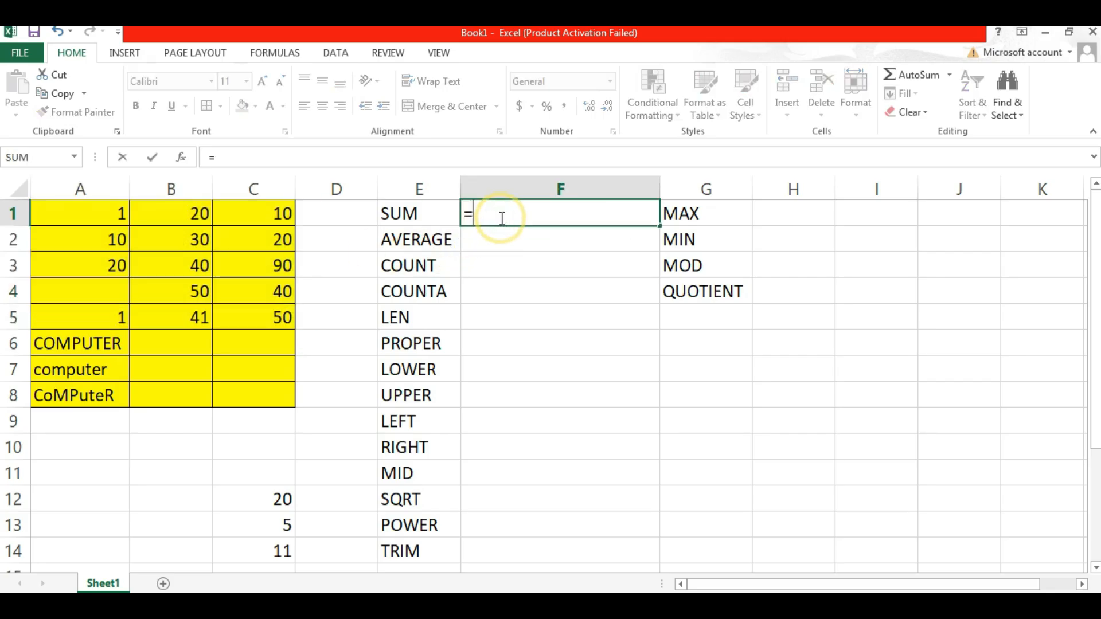
type("SUM")
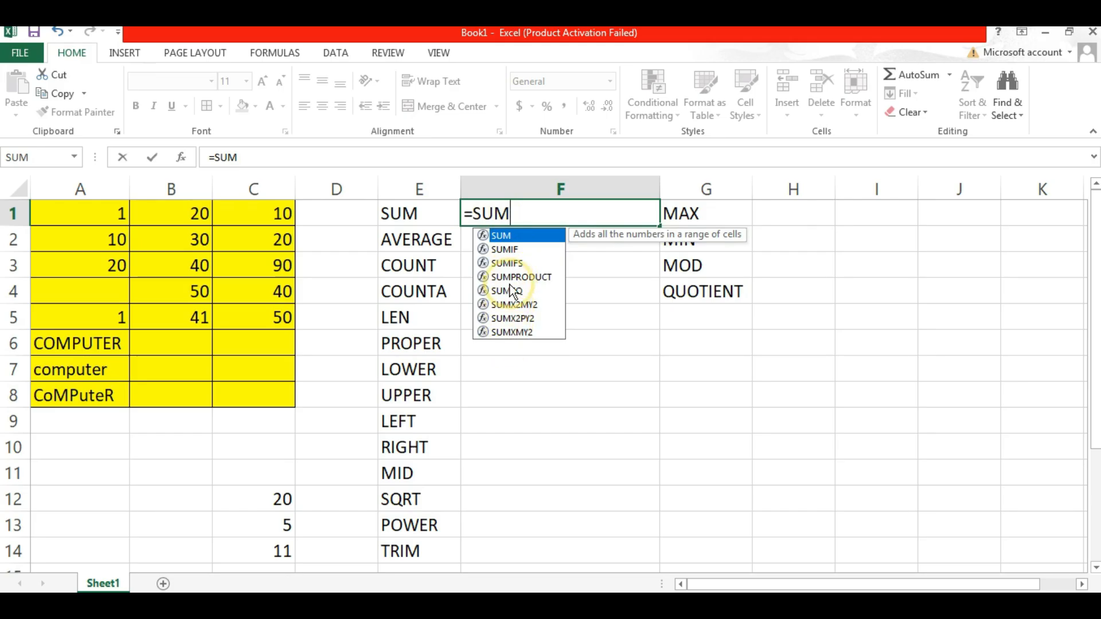
double_click(527, 235)
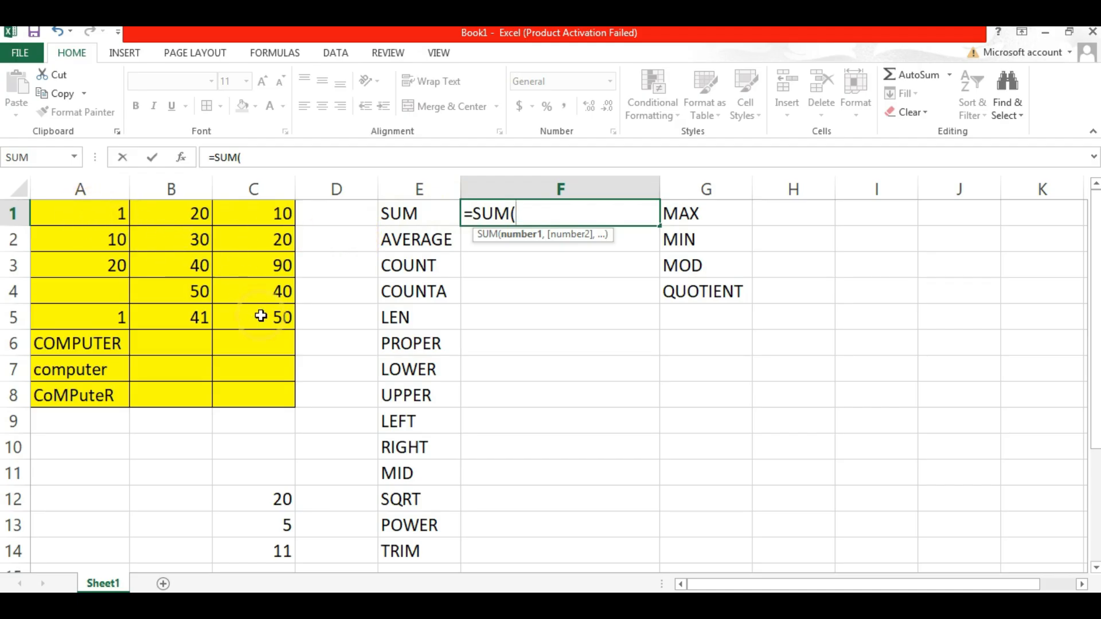
left_click(102, 208)
left_click(242, 316)
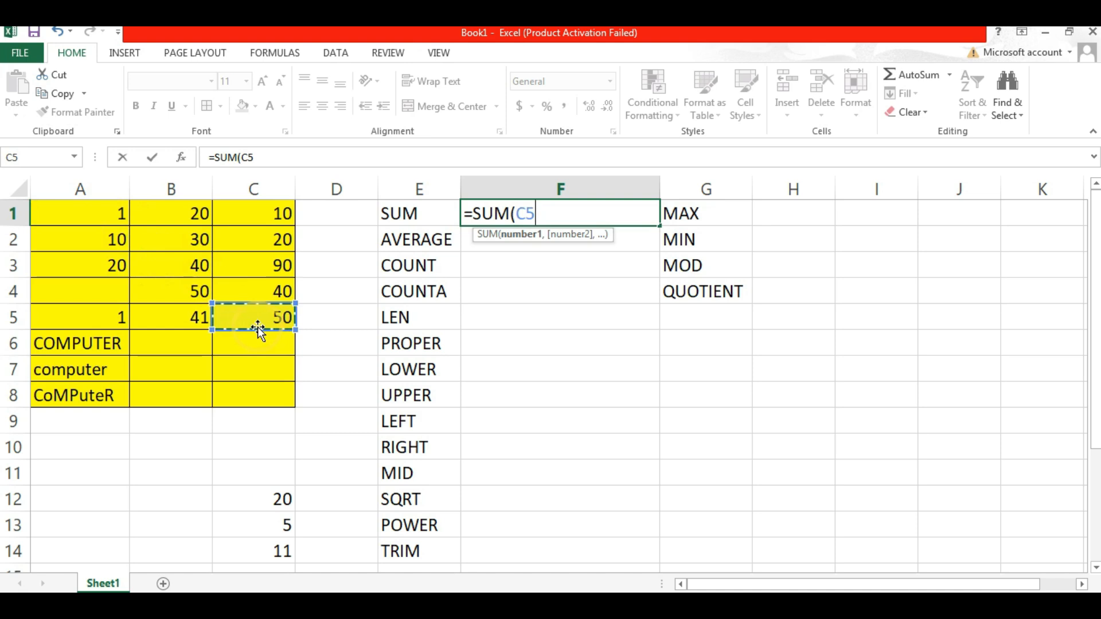
left_click(102, 211)
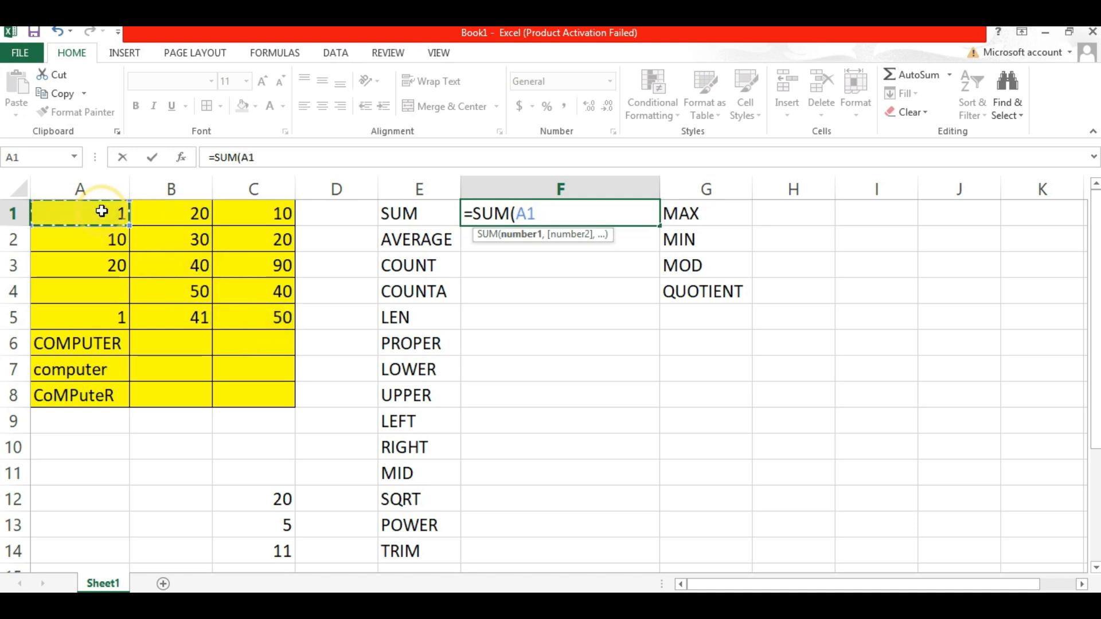
type(":")
left_click_drag(102, 211, 256, 317)
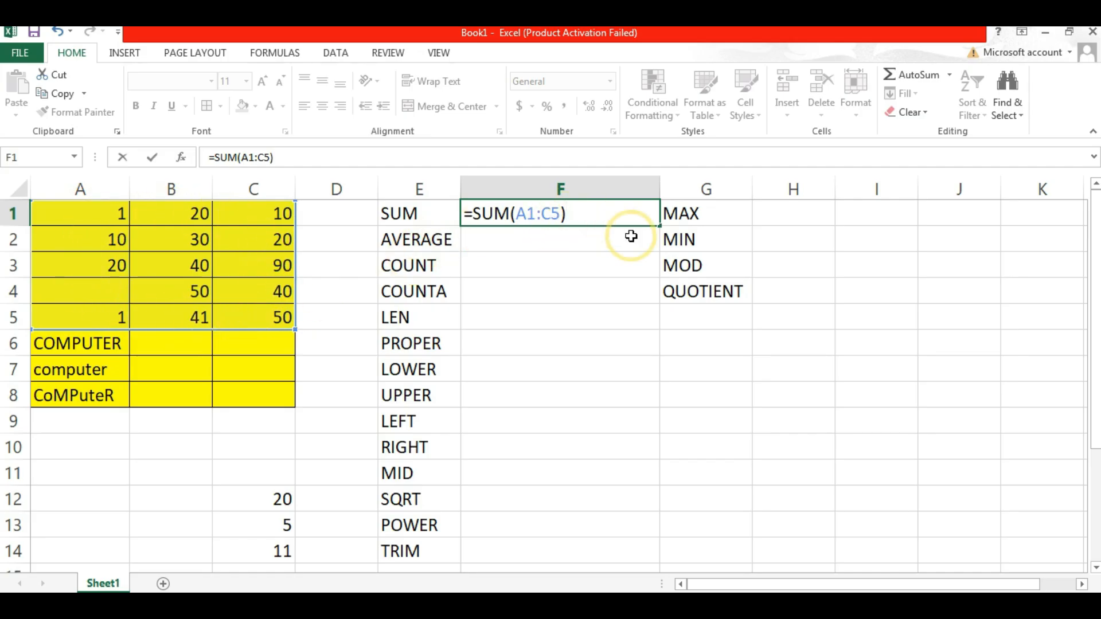
key("Return")
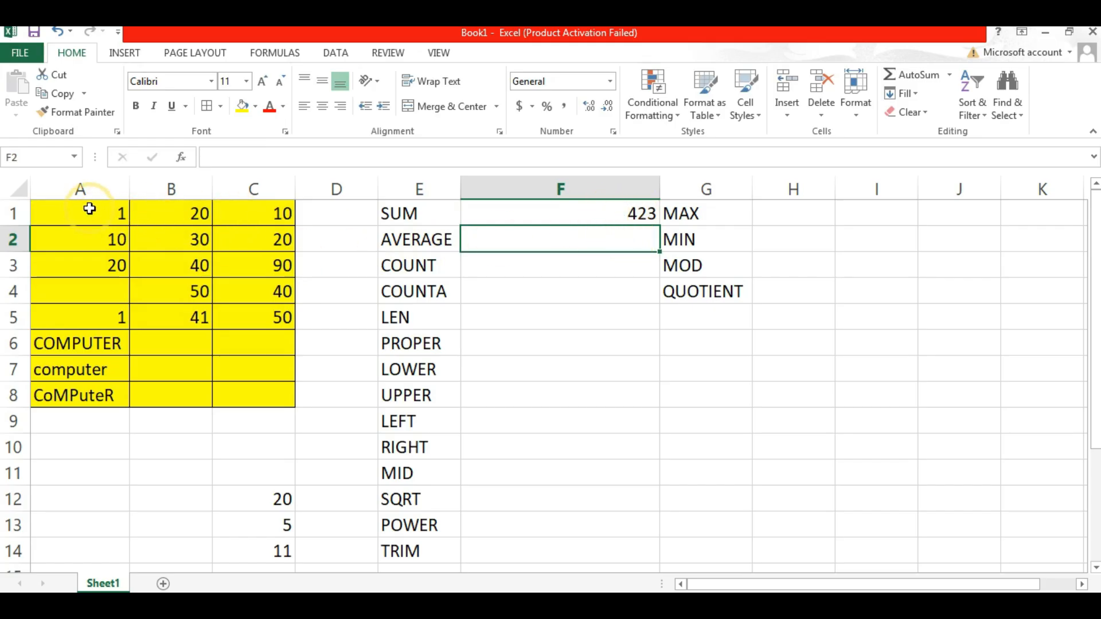
Overwrite the formula in cell F1 with just =SUM, without parentheses or a range, and select A1:C5
left_click_drag(87, 209, 238, 319)
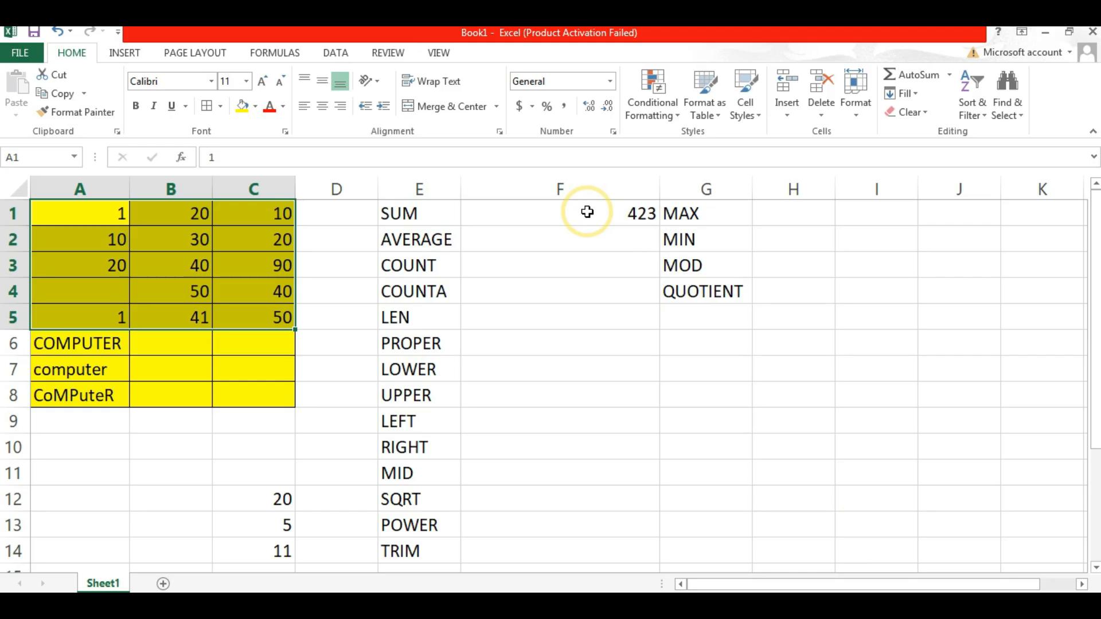
left_click(545, 215)
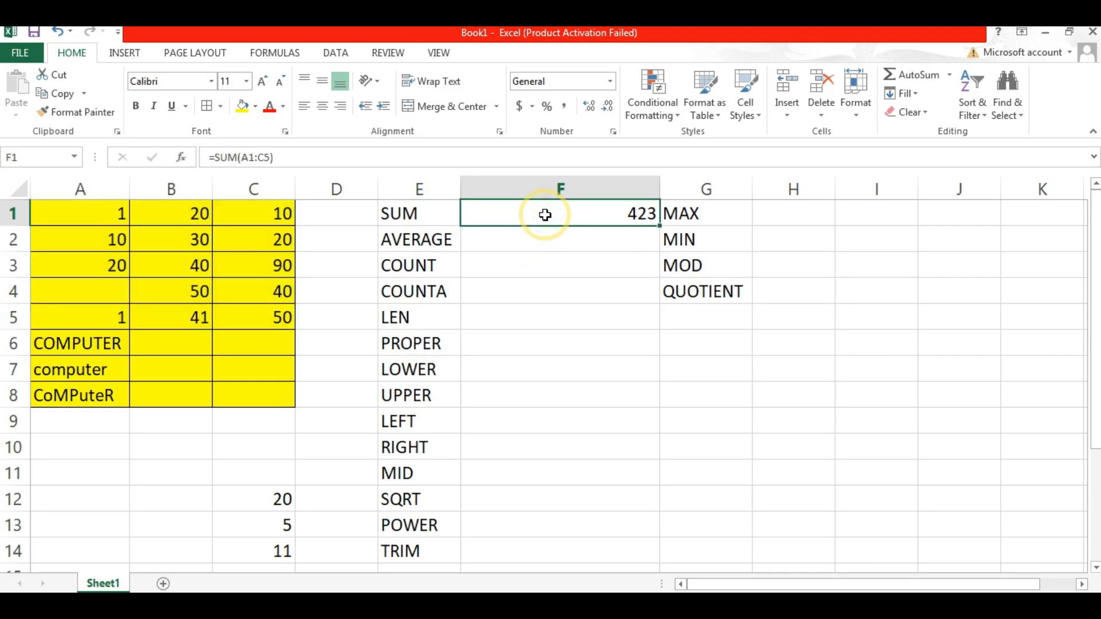
type("=")
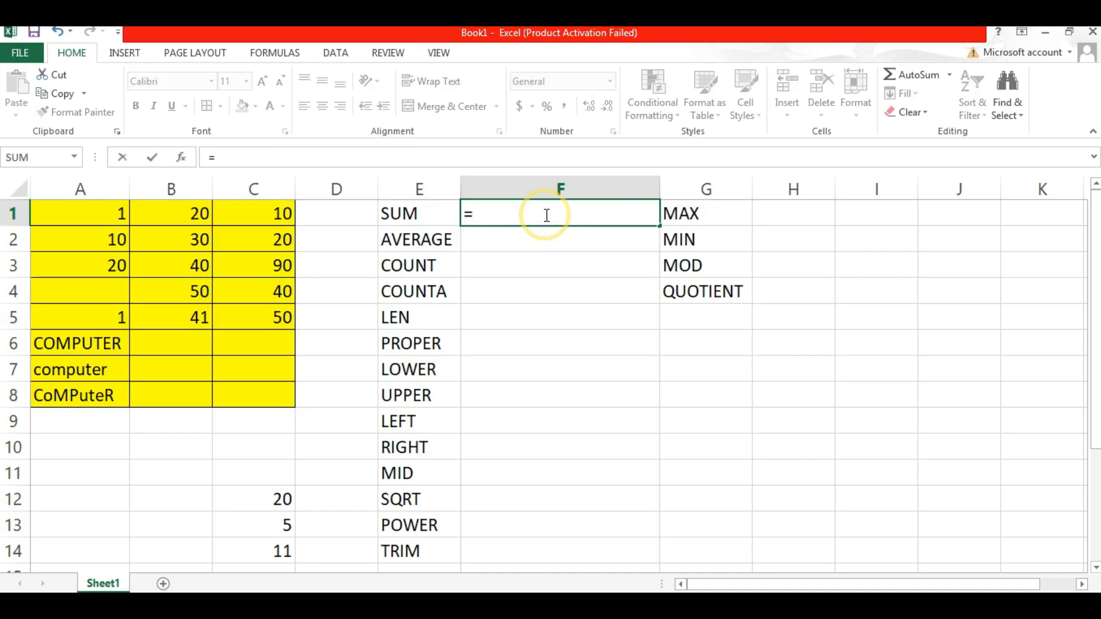
type("SUM")
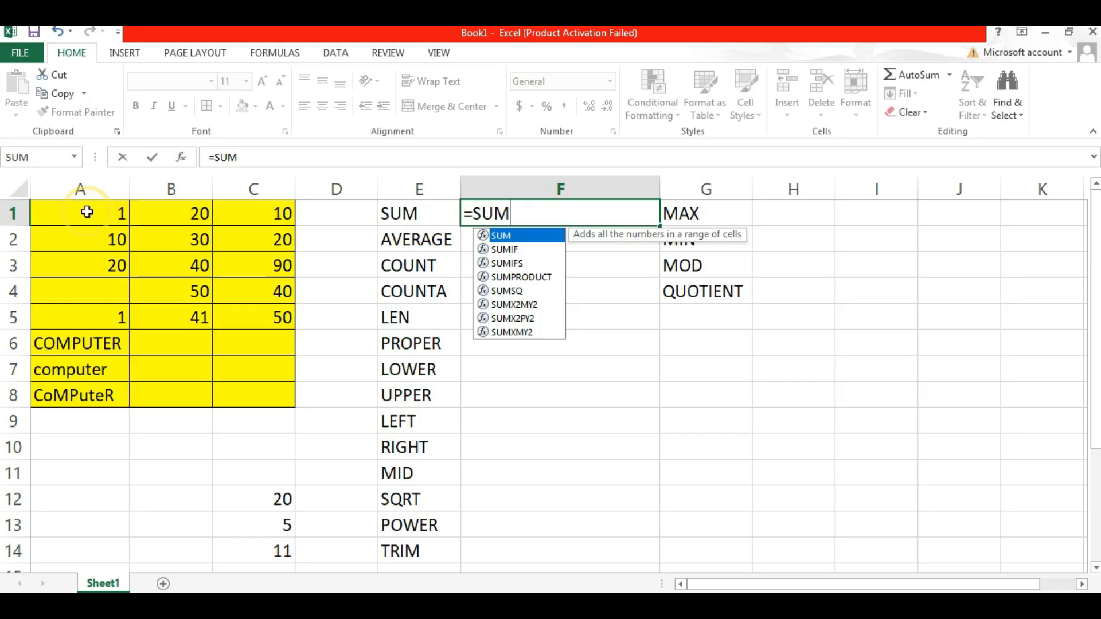
left_click_drag(75, 210, 226, 317)
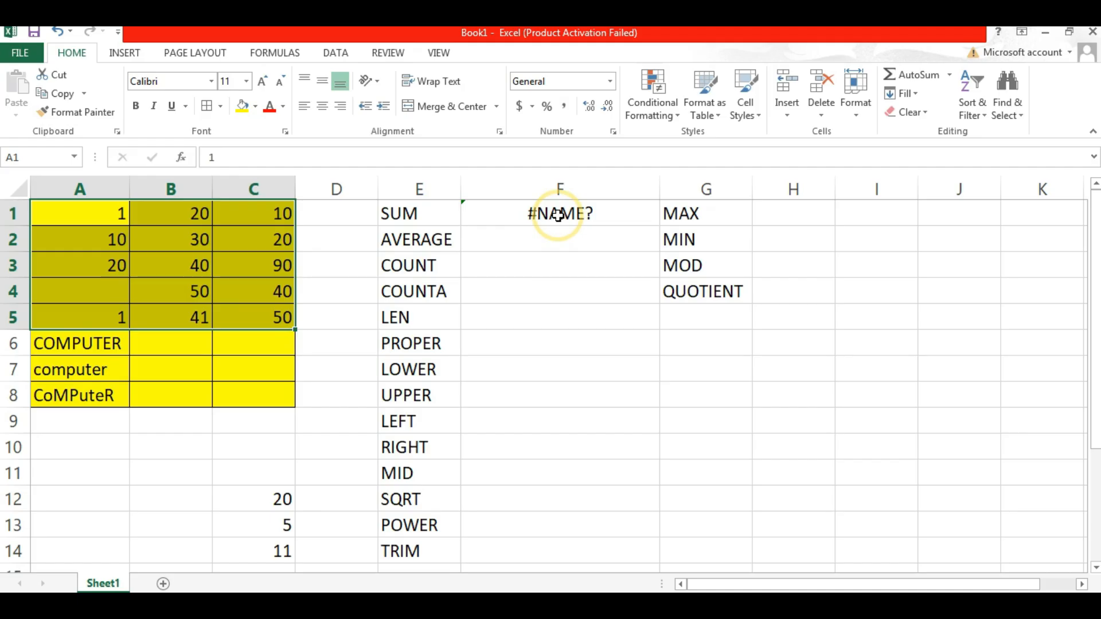
Correct the incomplete formula in cell F1 to =SUM(A1:C5) by adding the parentheses and the range
left_click(558, 215)
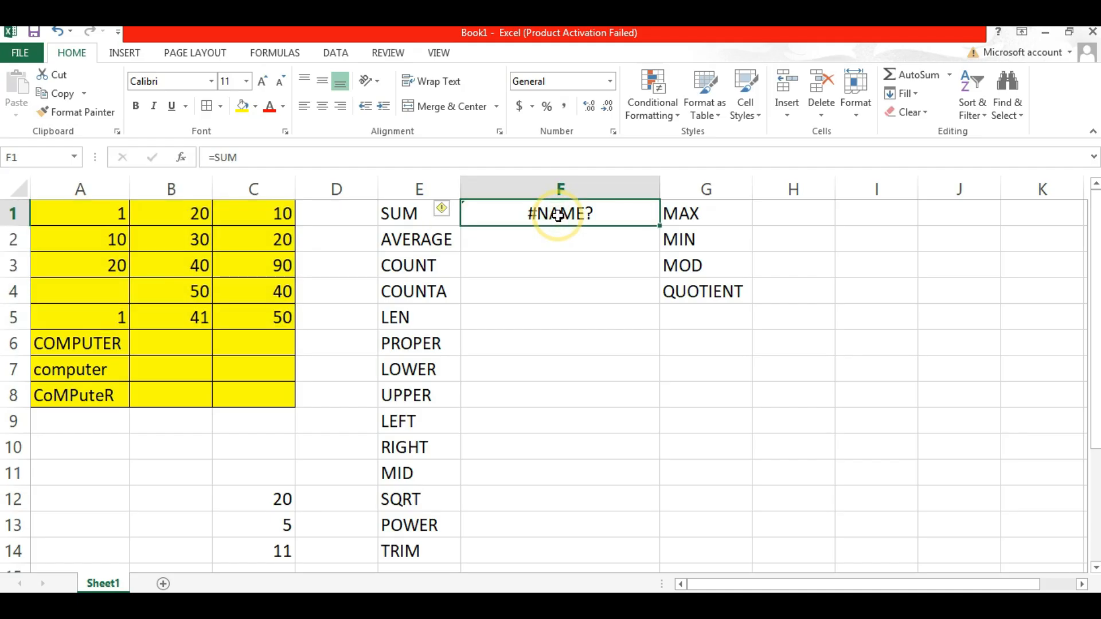
left_click(238, 157)
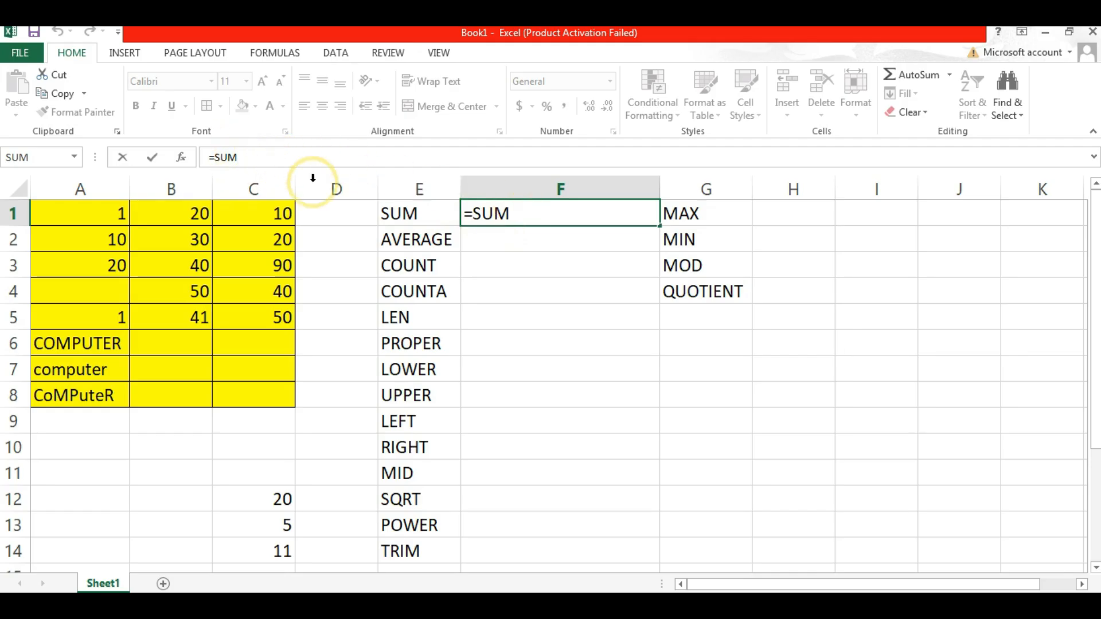
left_click(261, 157)
type("(")
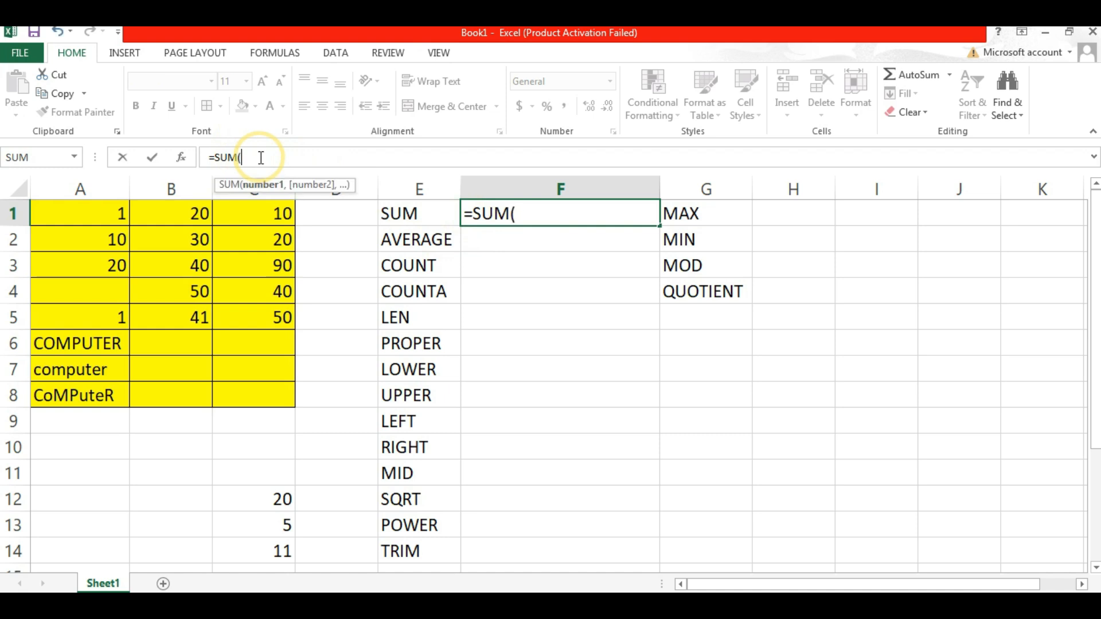
left_click(92, 212)
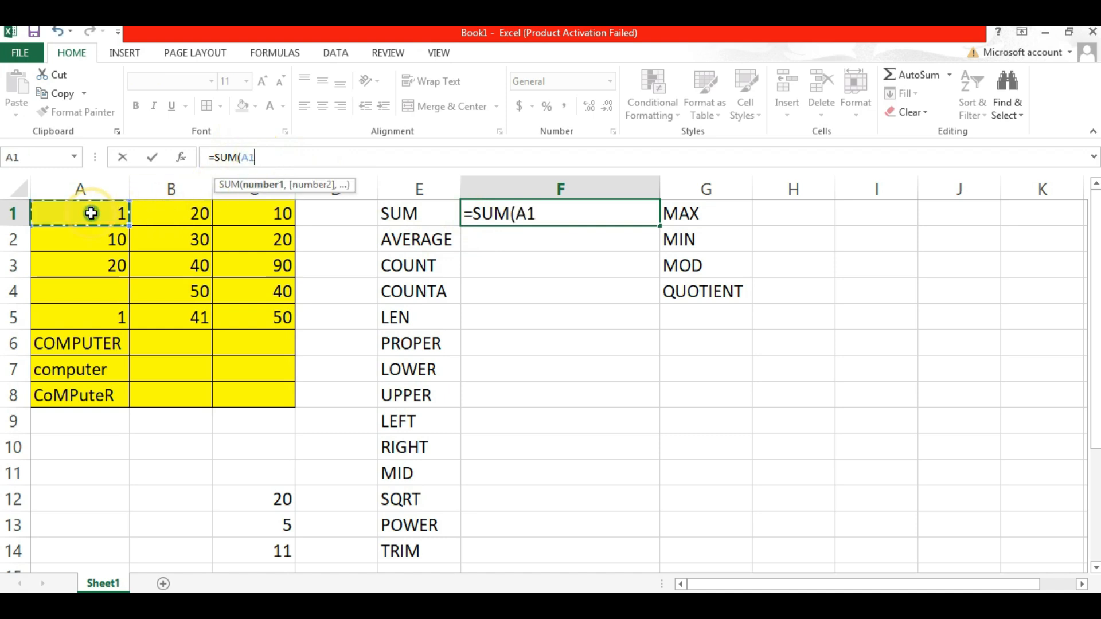
left_click_drag(104, 214, 251, 315)
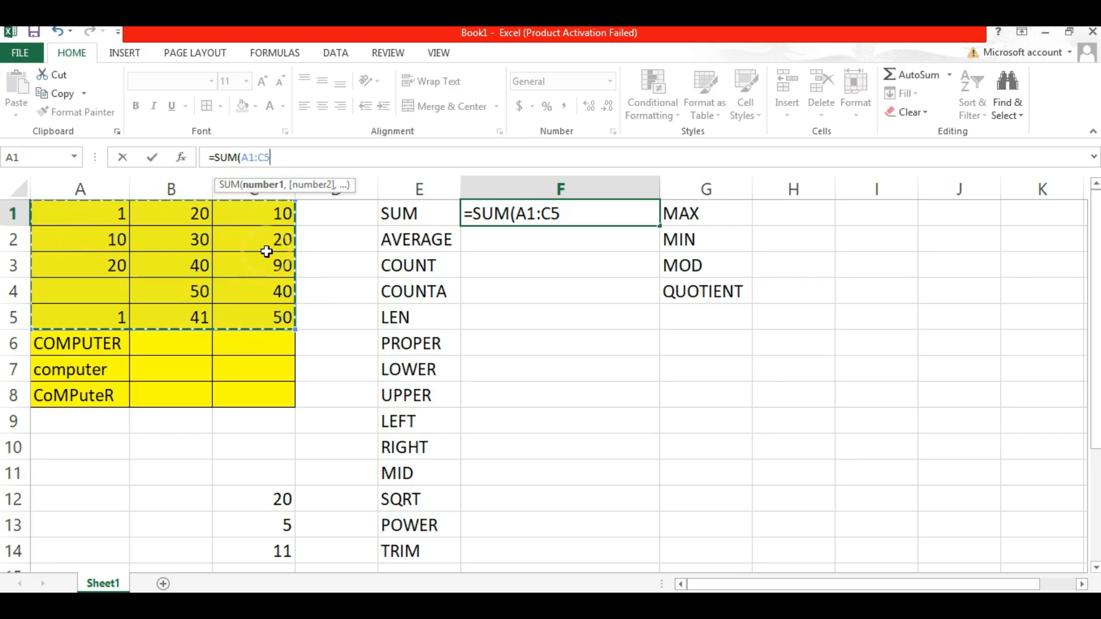
type(")")
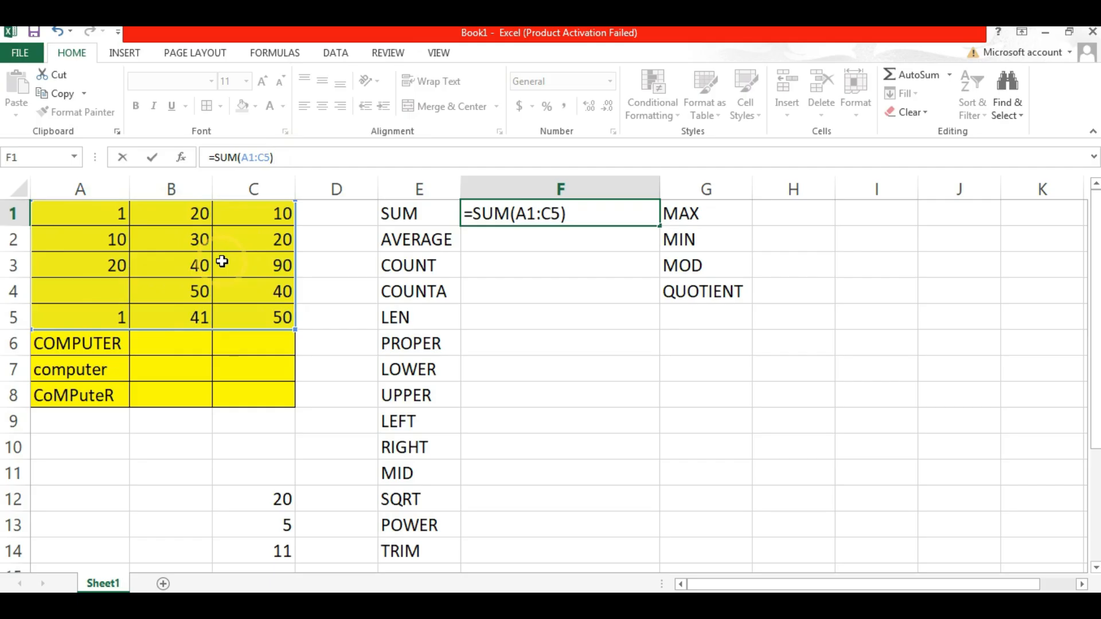
key("Return")
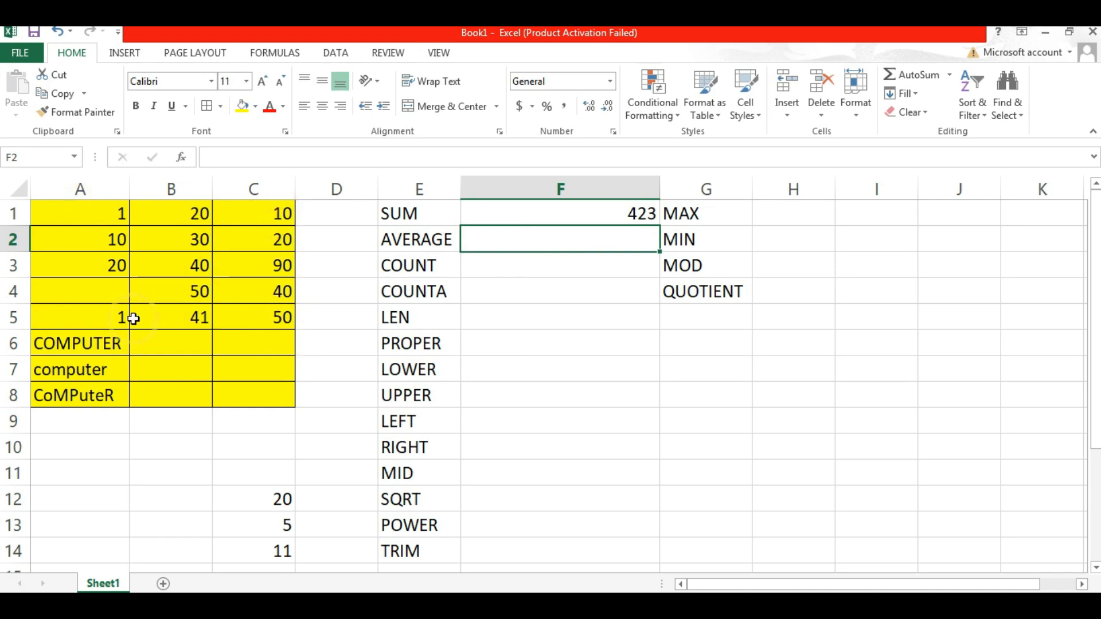
Enter =AVERAGE(C1:C5) in cell F2 to average the numbers in column C
left_click(487, 241)
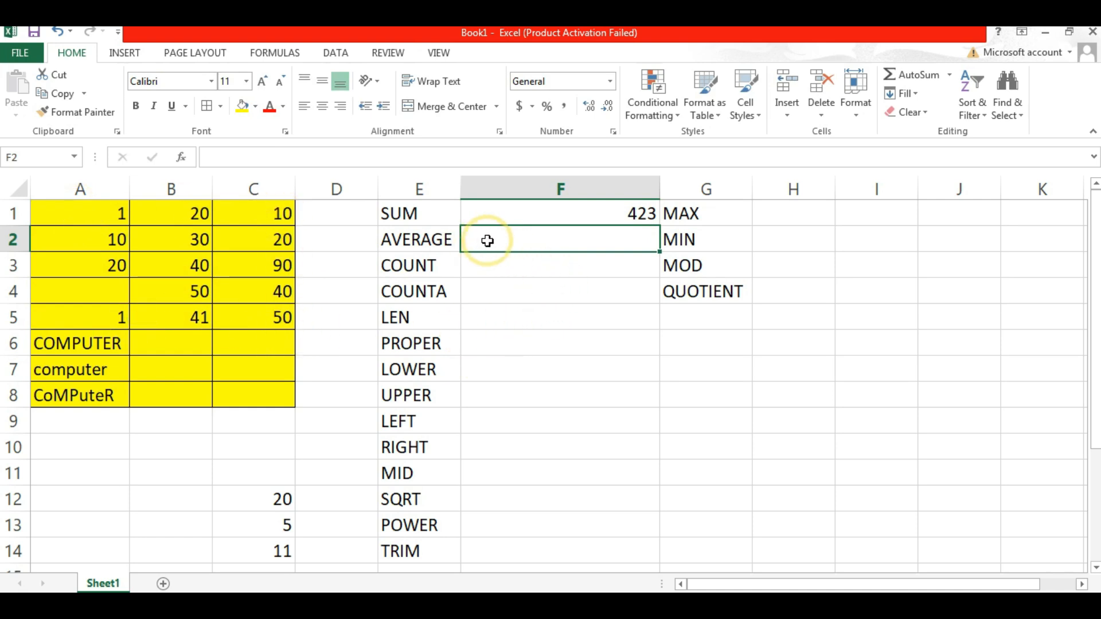
left_click_drag(266, 214, 254, 317)
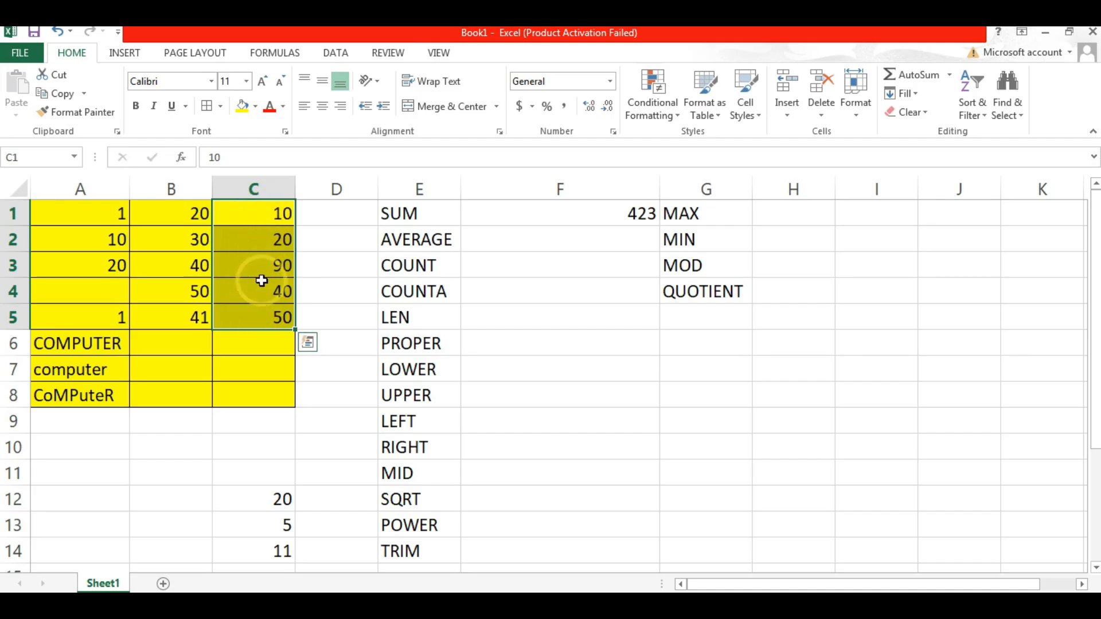
left_click(550, 243)
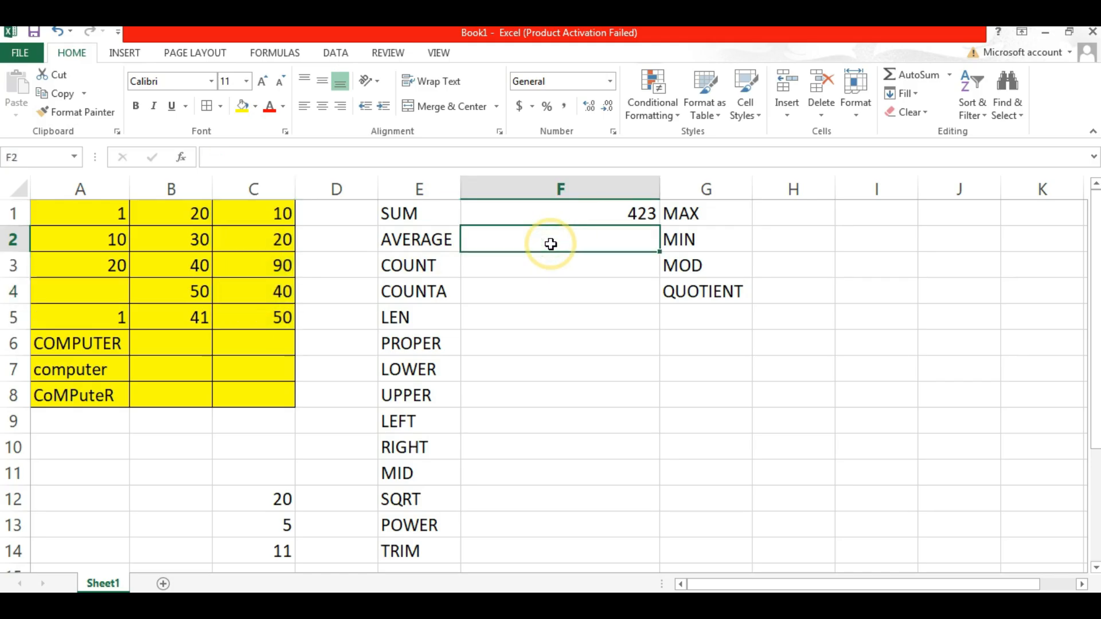
type("=AVE")
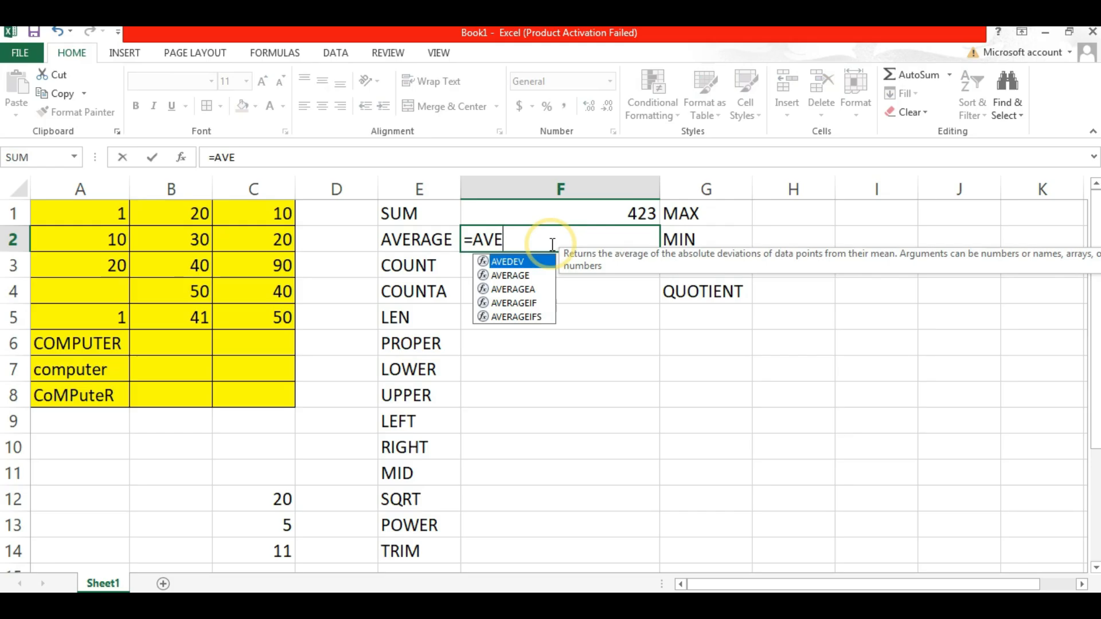
key("Down")
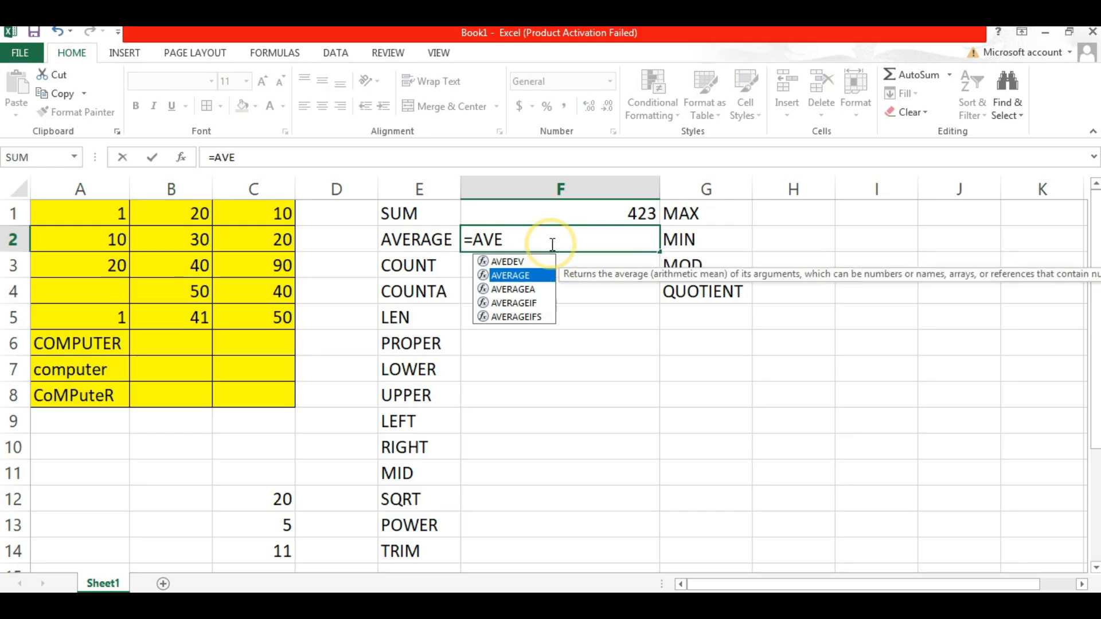
double_click(525, 276)
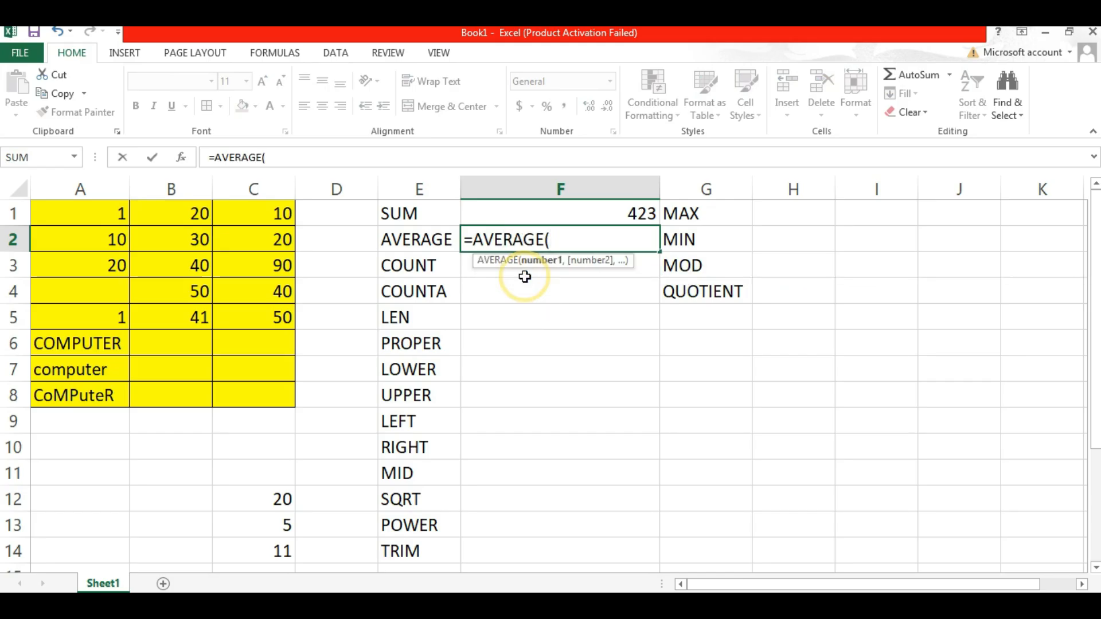
left_click_drag(266, 215, 261, 319)
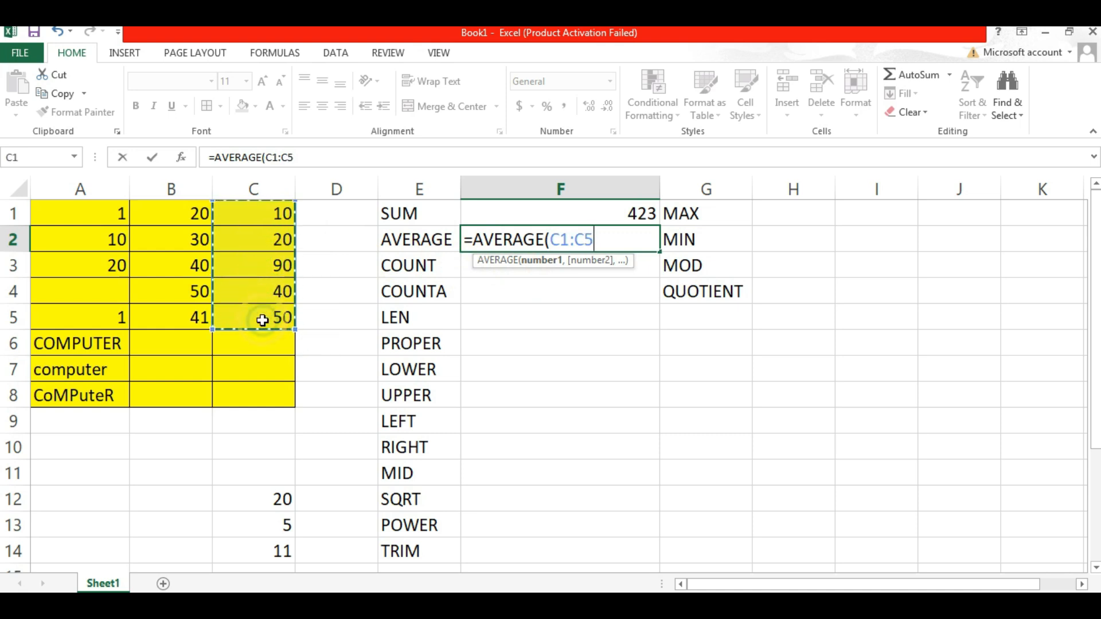
type(")")
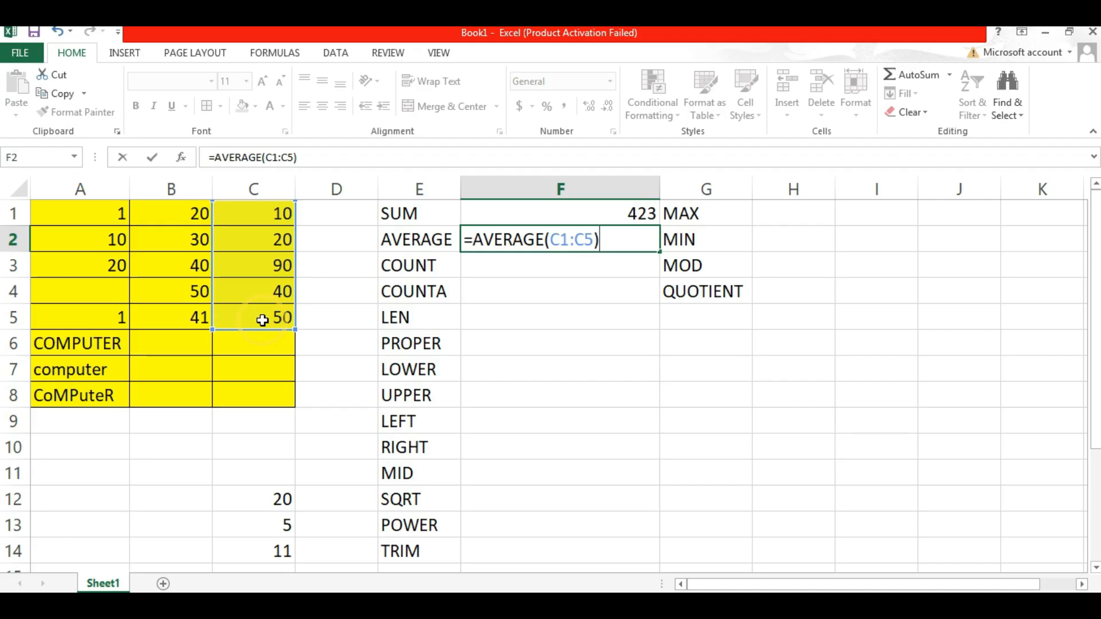
key("Return")
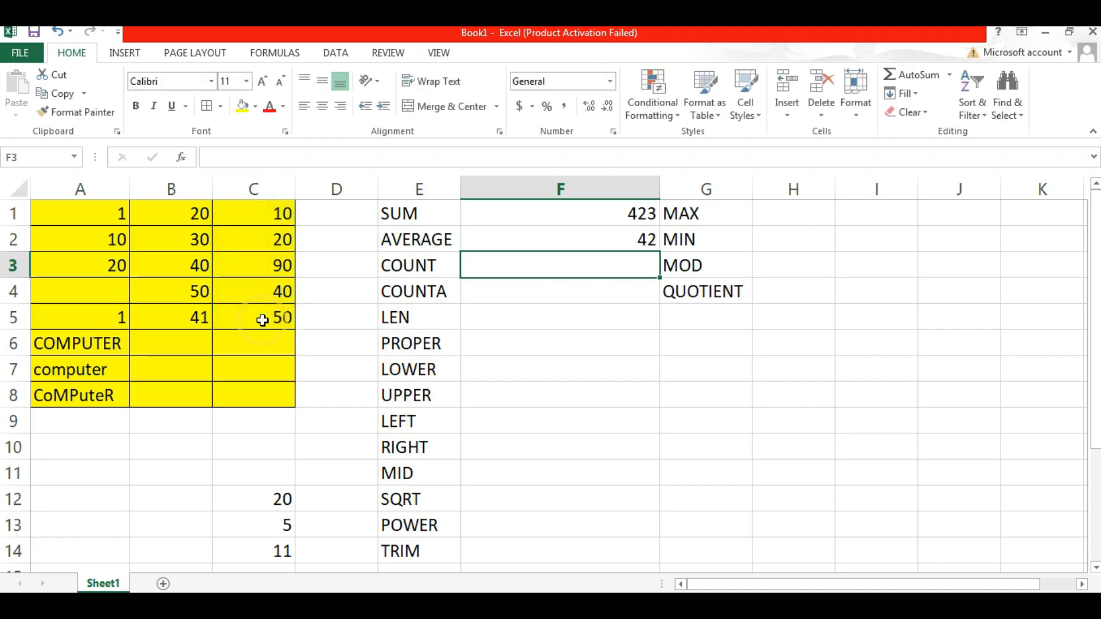
Enter =COUNT(C1:C5) in cell F3 to count the numbers in column C
left_click_drag(270, 212, 266, 319)
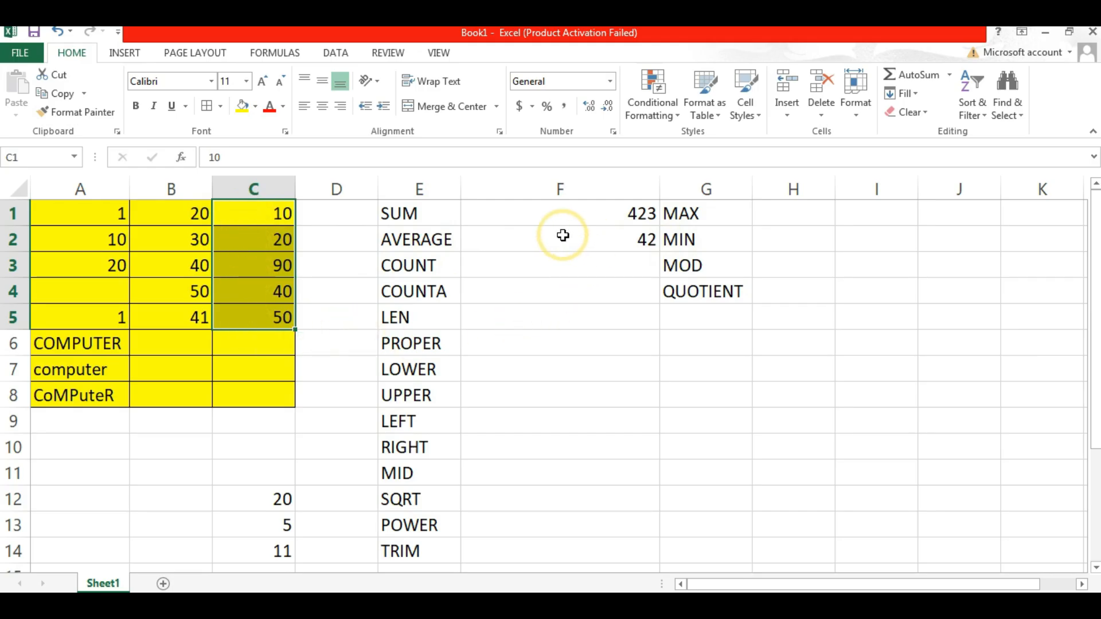
left_click(565, 267)
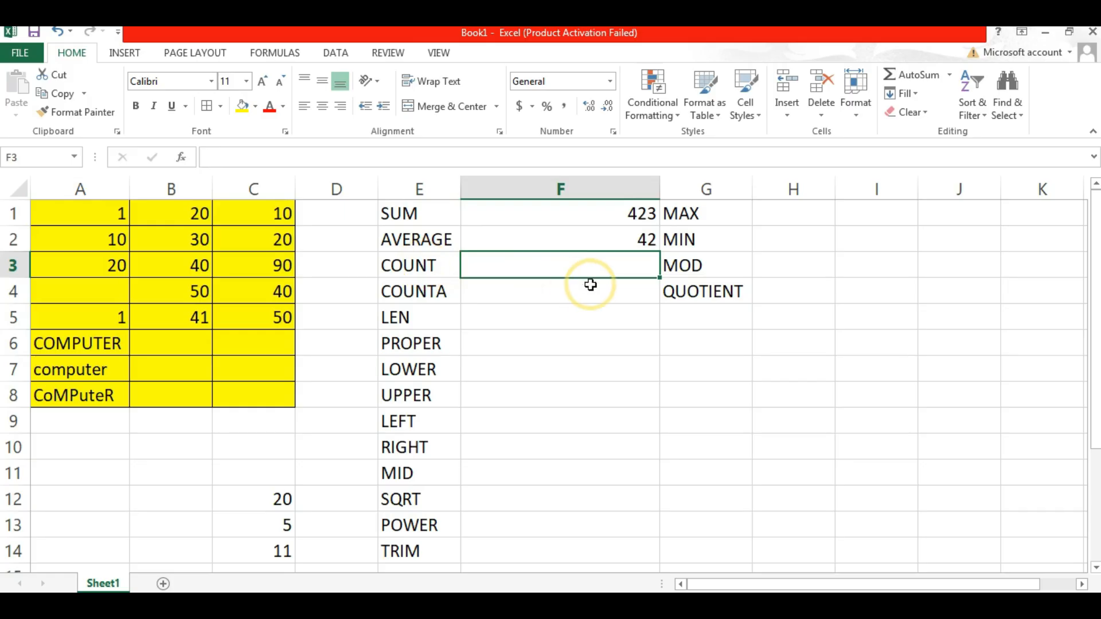
type("=CO")
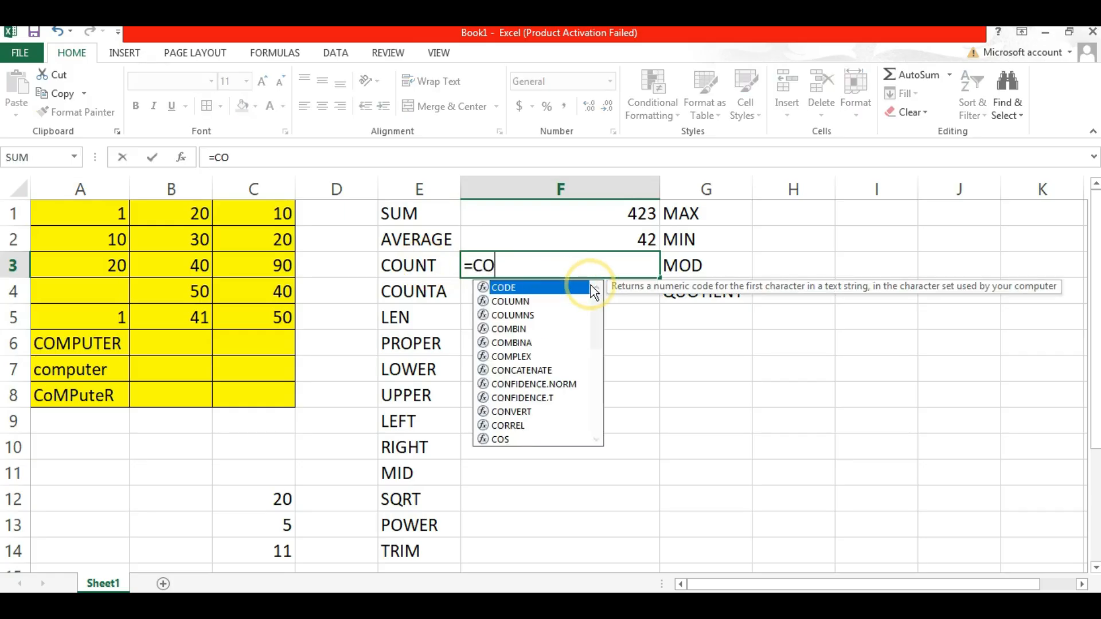
type("UNT(")
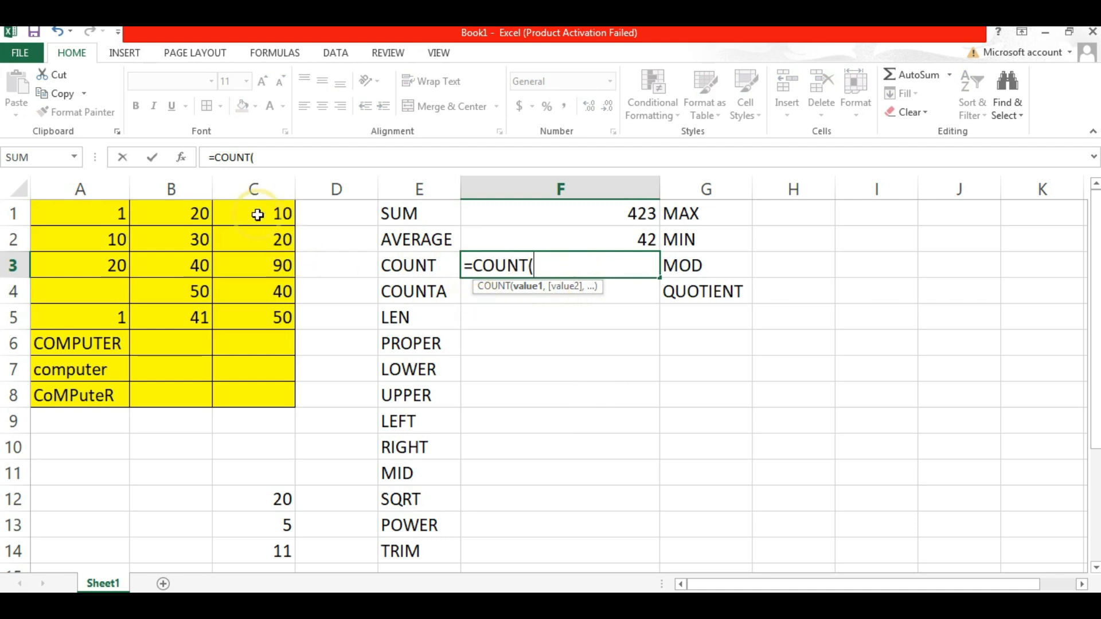
left_click_drag(256, 214, 254, 317)
type(")")
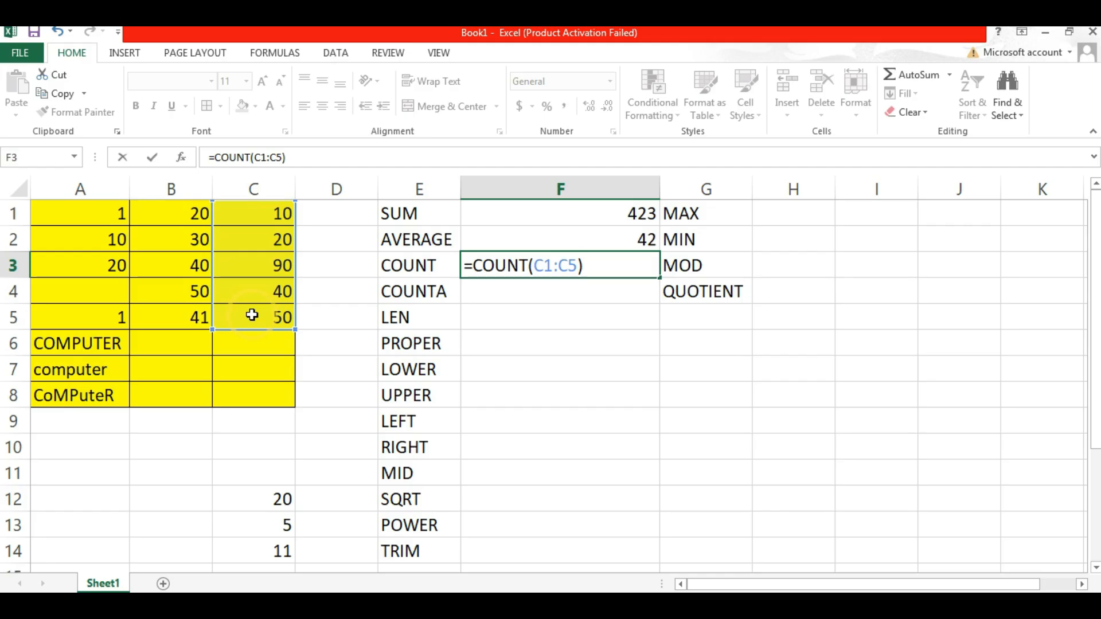
key("Return")
key("Return")
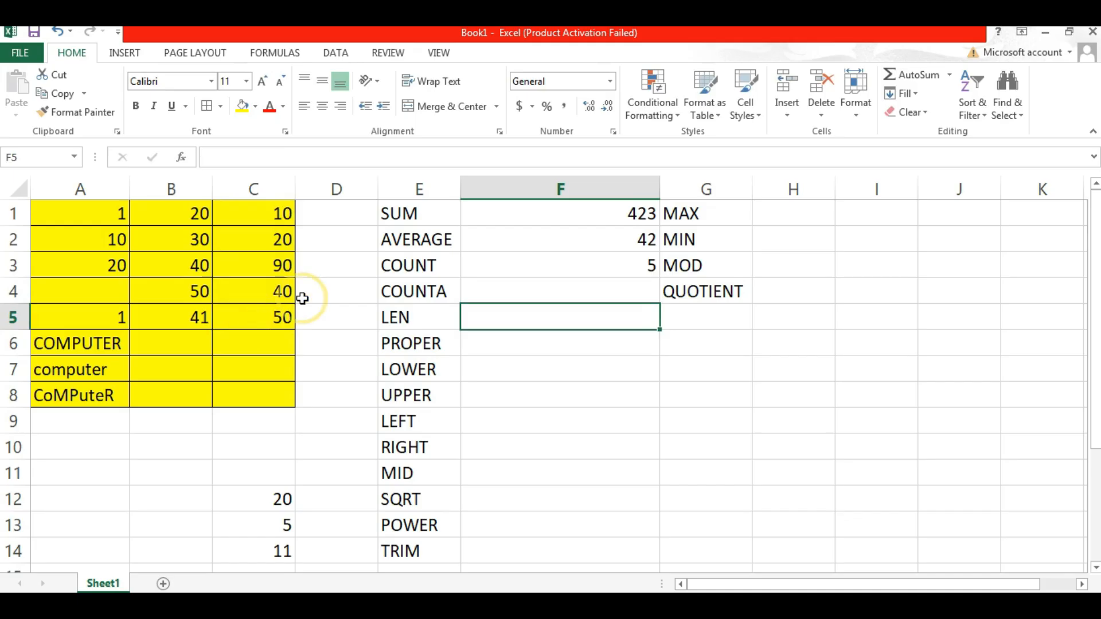
Clear the COUNT formula from cell F3
left_click(547, 268)
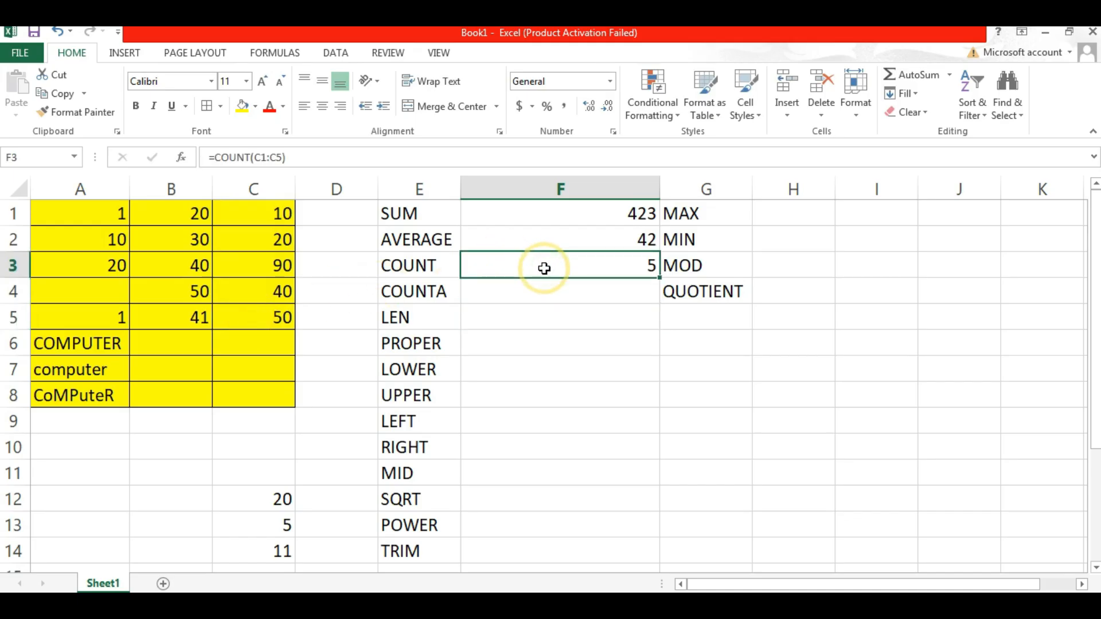
type("=")
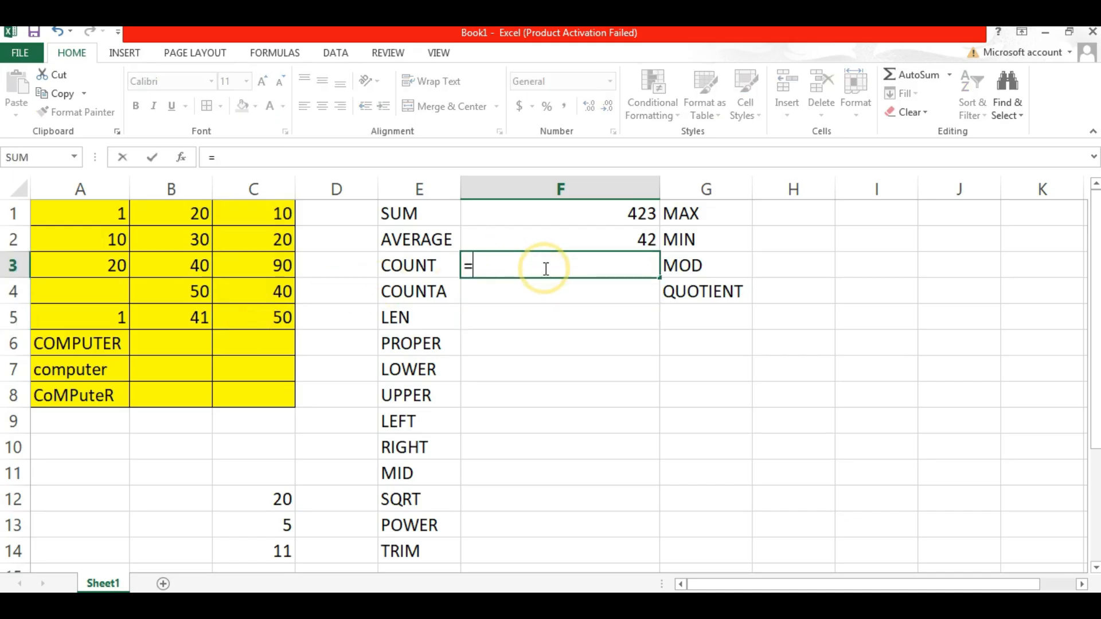
key("BackSpace")
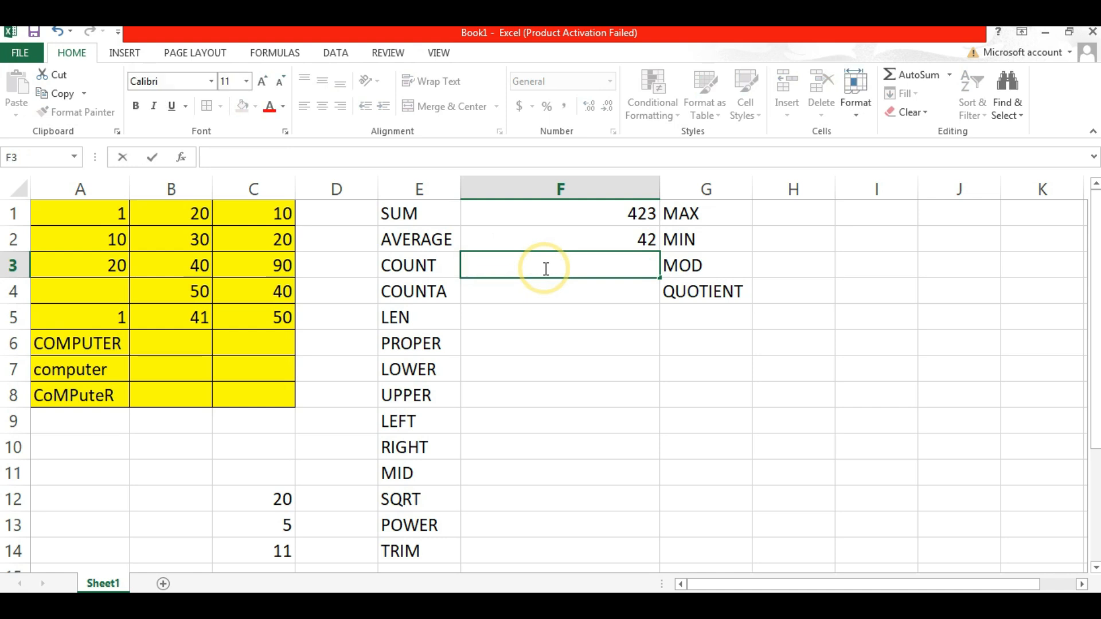
left_click(543, 307)
Replace the number in cell C3 with the text ASD
left_click(268, 259)
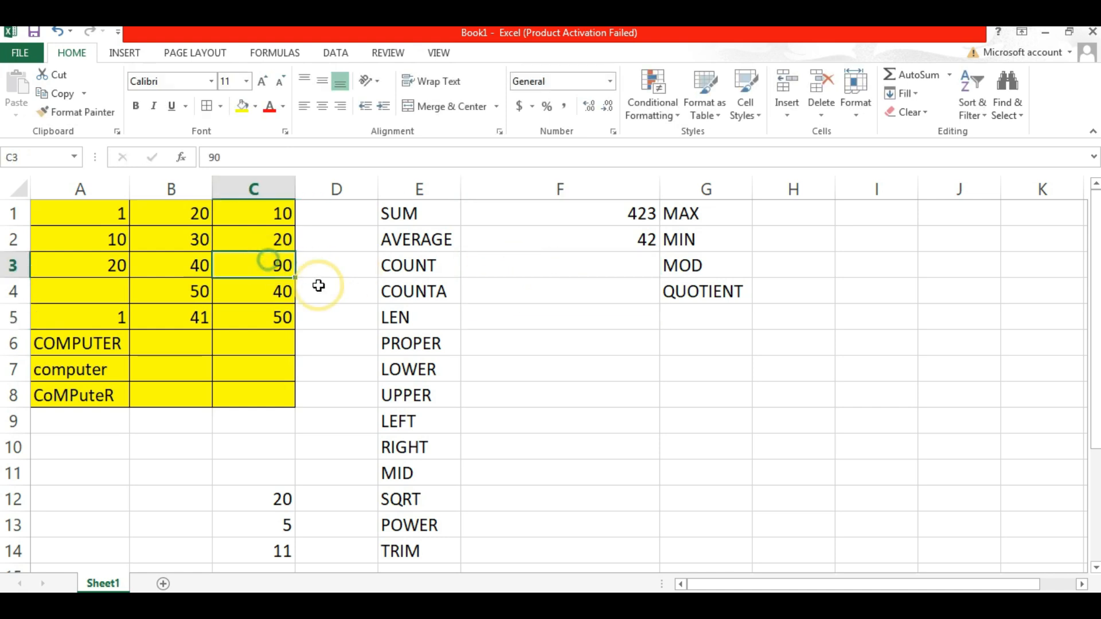
type("AS")
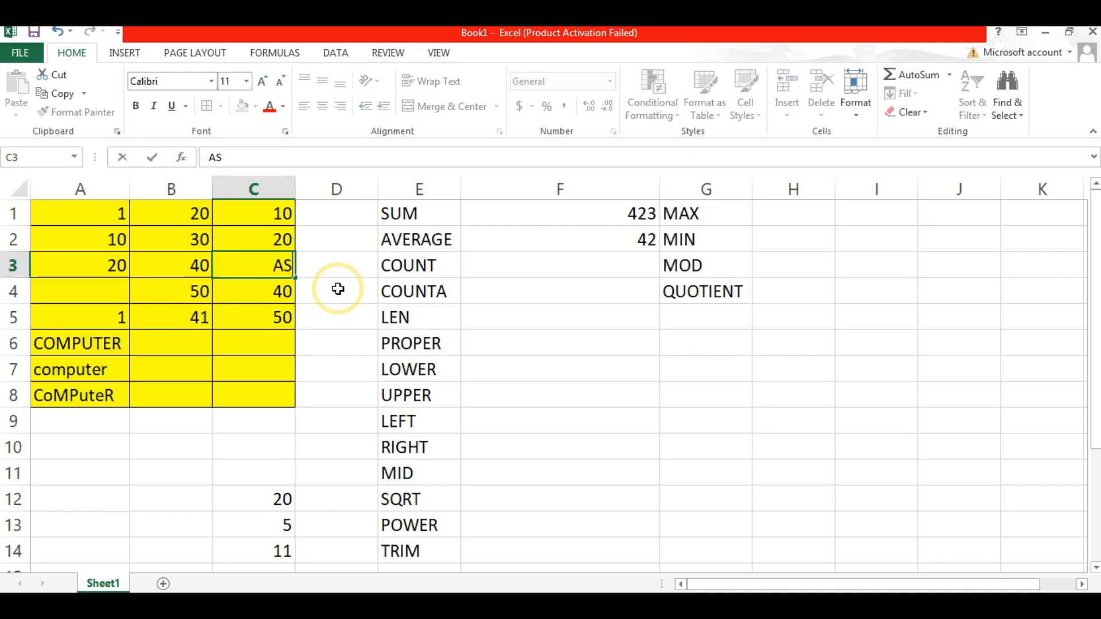
left_click(335, 350)
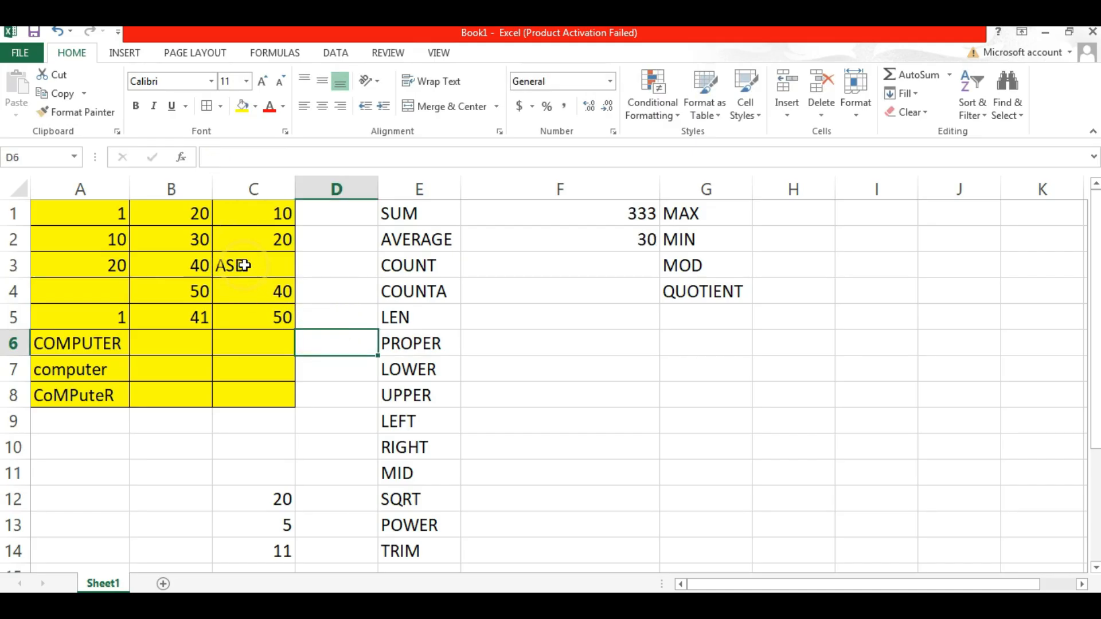
Re-enter =COUNT(C1:C5) in cell F3 to count only the numeric cells in the range containing ASD
left_click(511, 267)
type("=C")
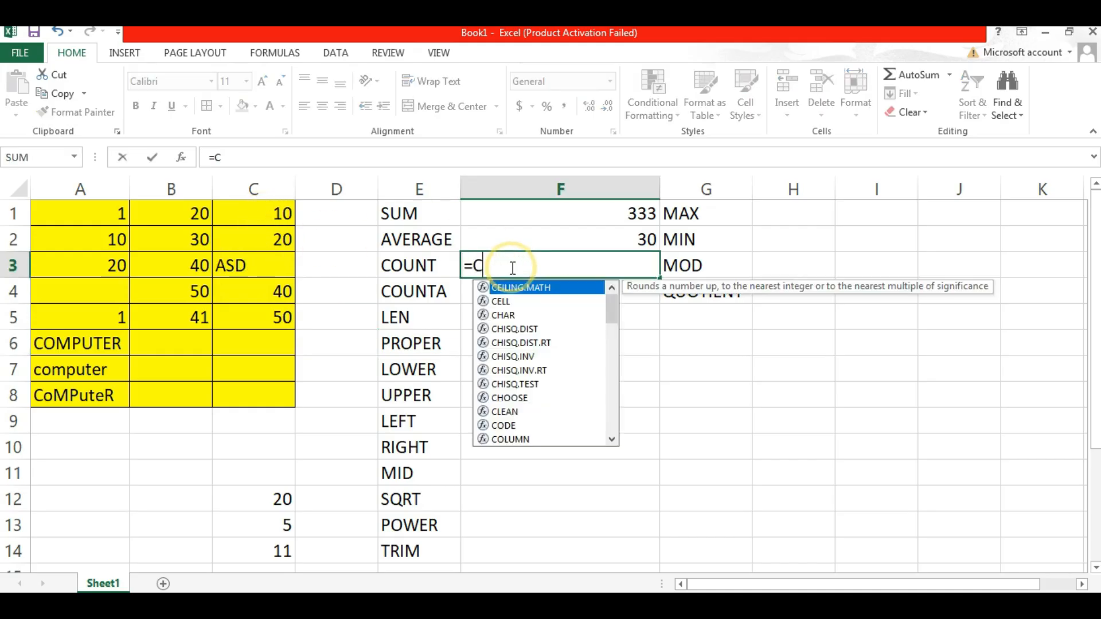
type("OUNT(")
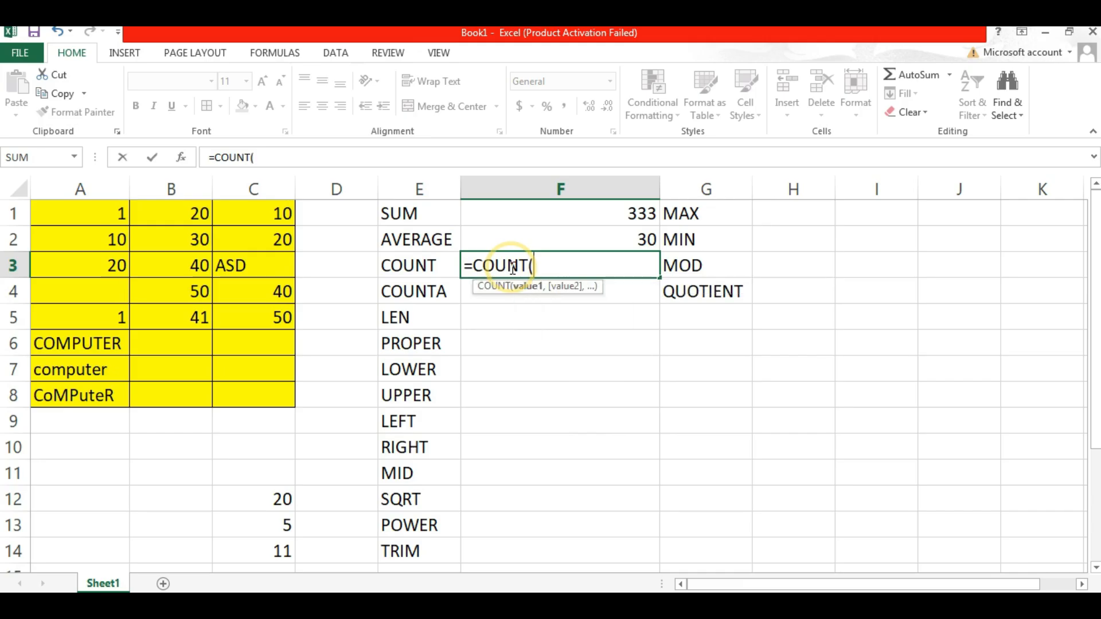
left_click(248, 212)
left_click_drag(248, 211, 258, 317)
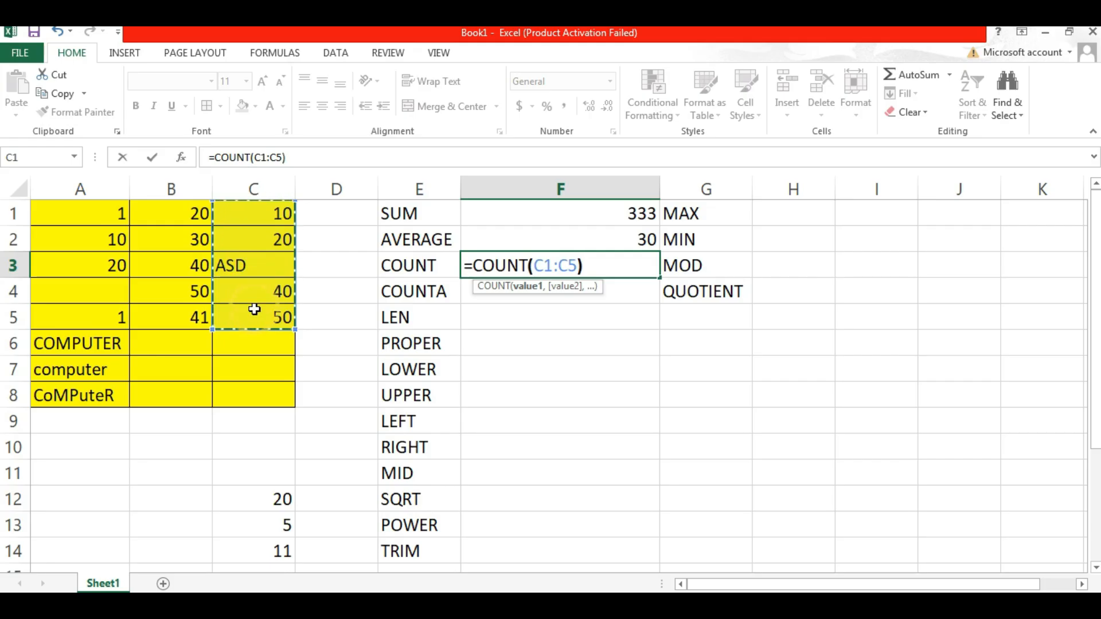
left_click(597, 265)
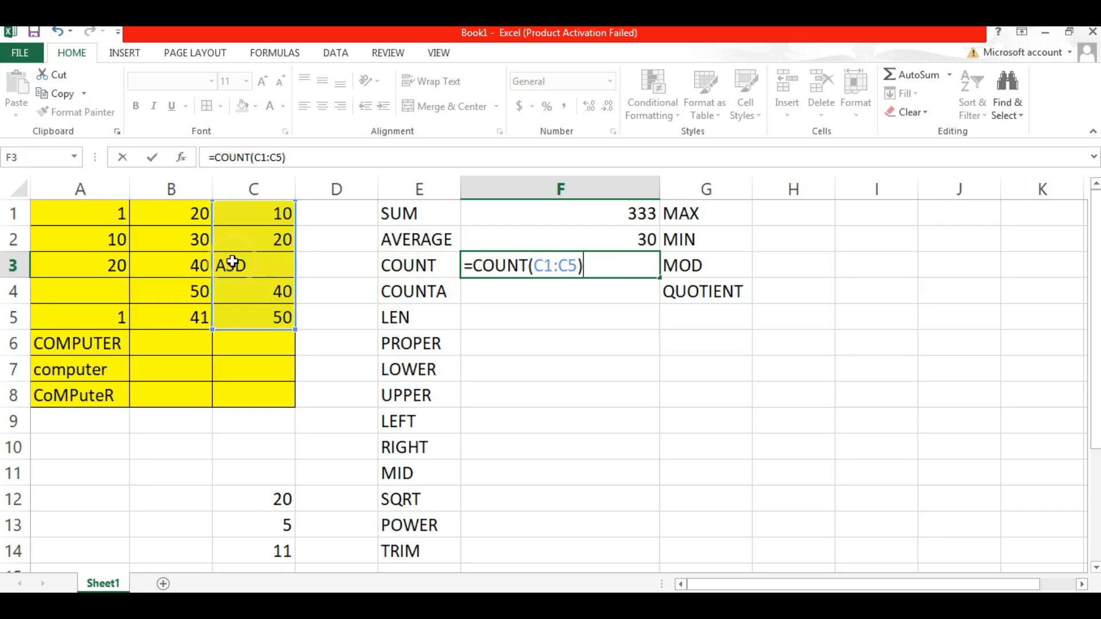
key("Return")
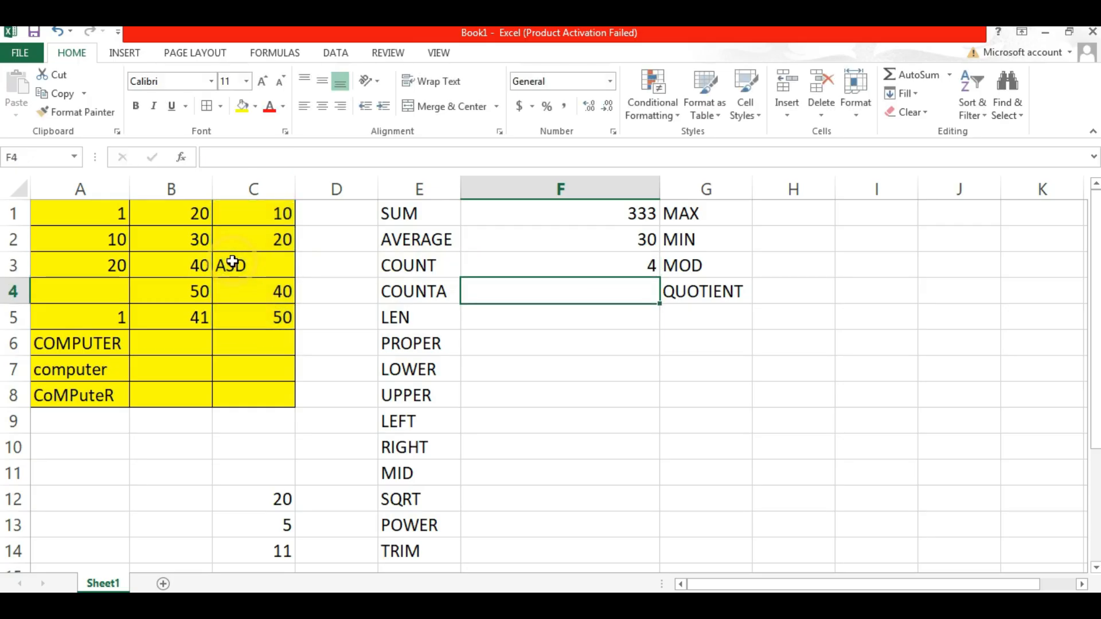
left_click(618, 263)
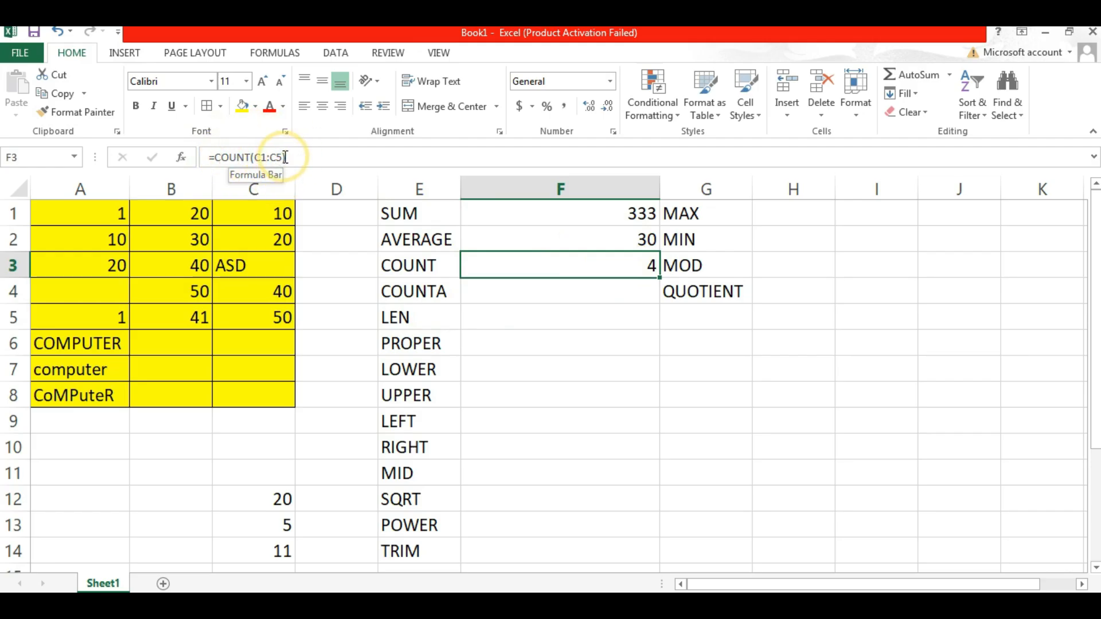
Enter =COUNTA(C1:C5) in cell F4 to count all non-empty cells in the range, including text
left_click(597, 288)
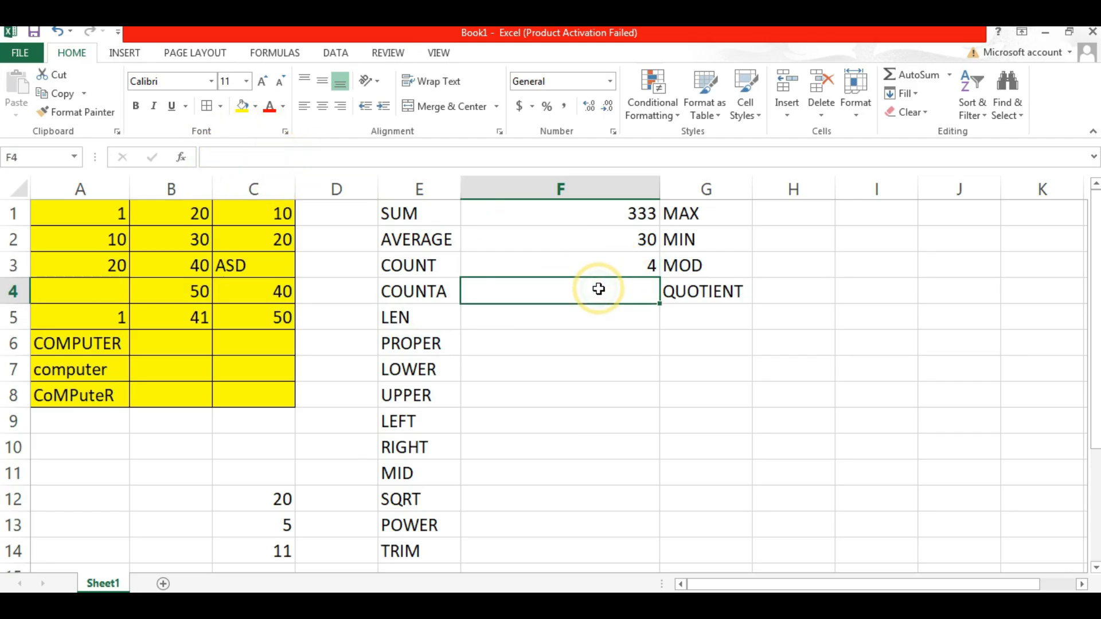
type("=C")
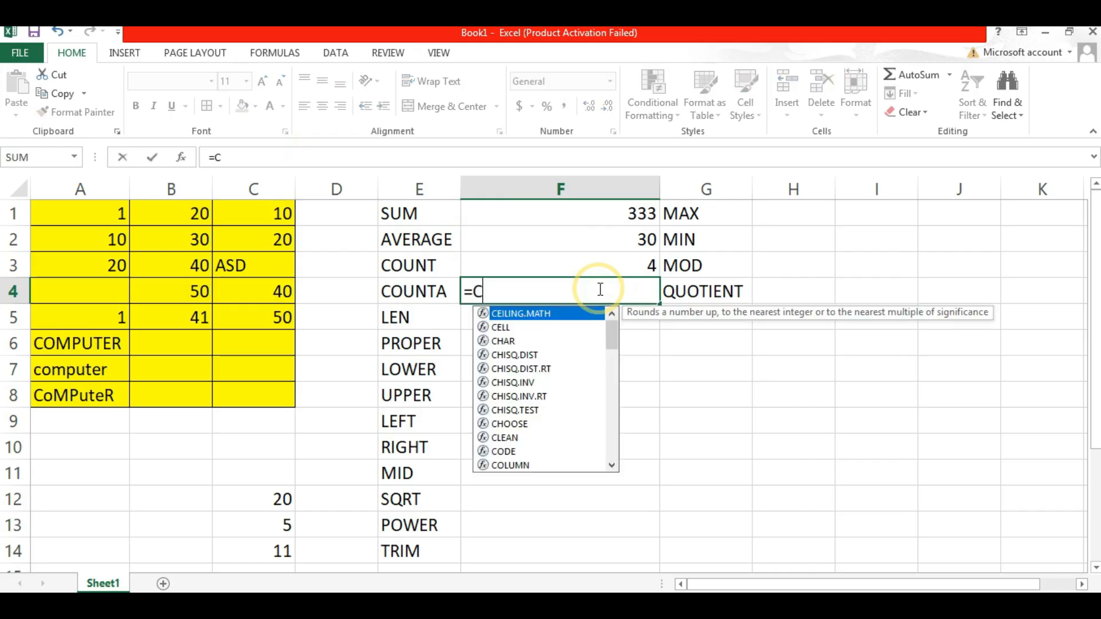
type("OUNTA(")
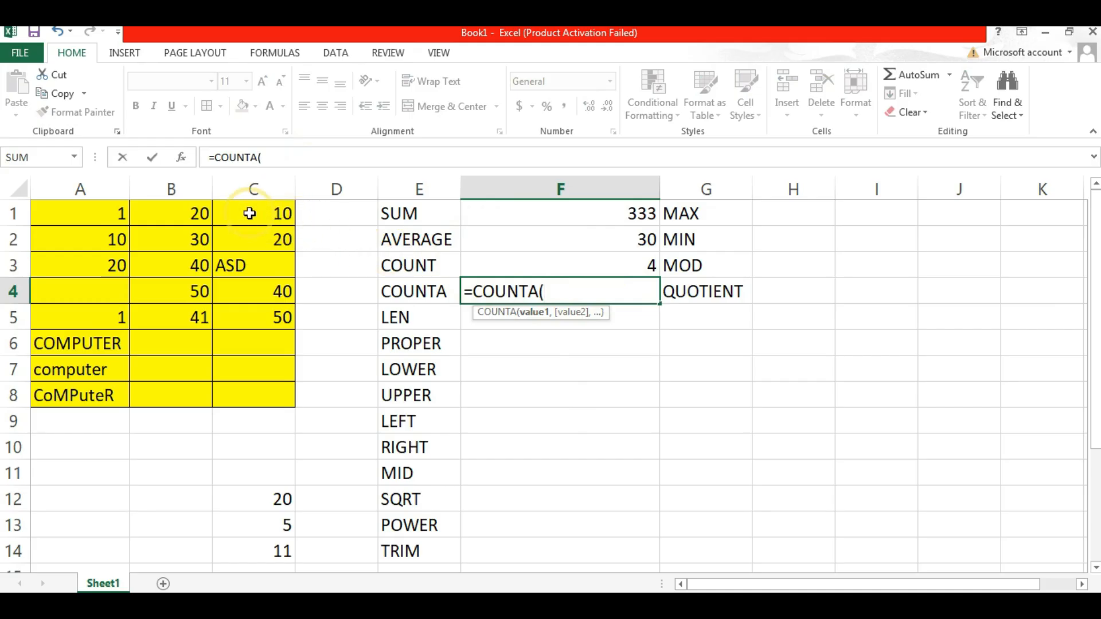
left_click_drag(253, 210, 250, 312)
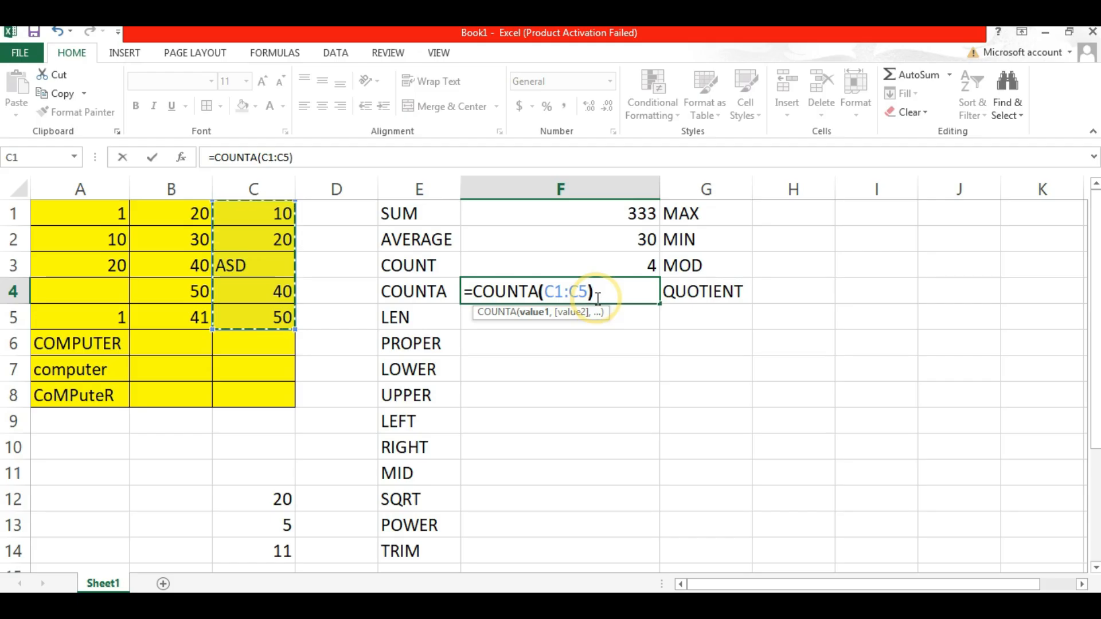
left_click(598, 298)
left_click(538, 294)
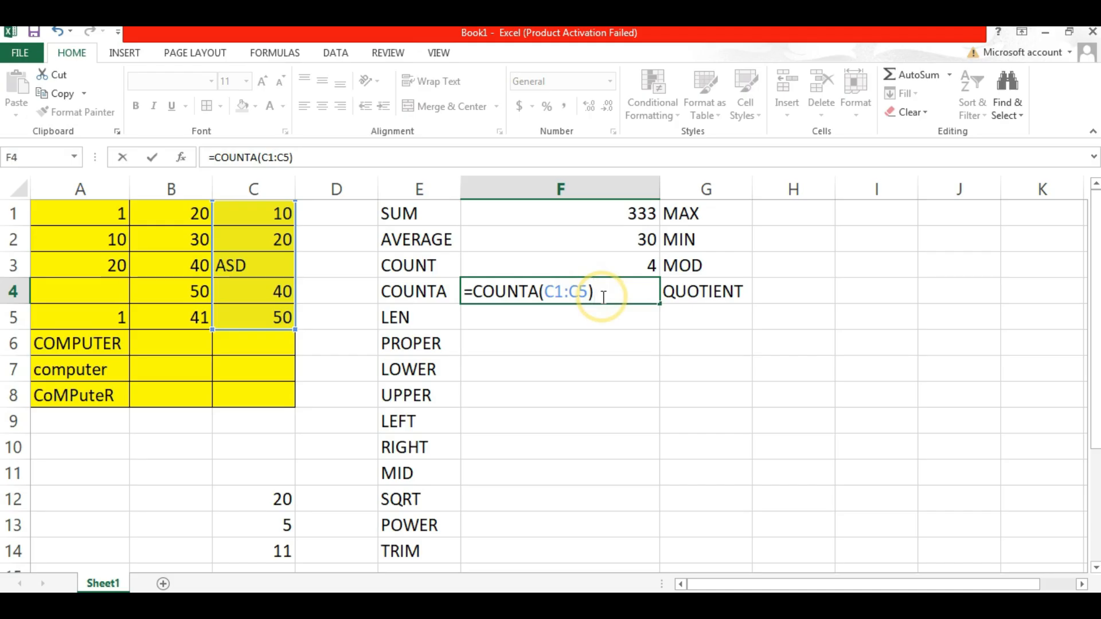
key("Return")
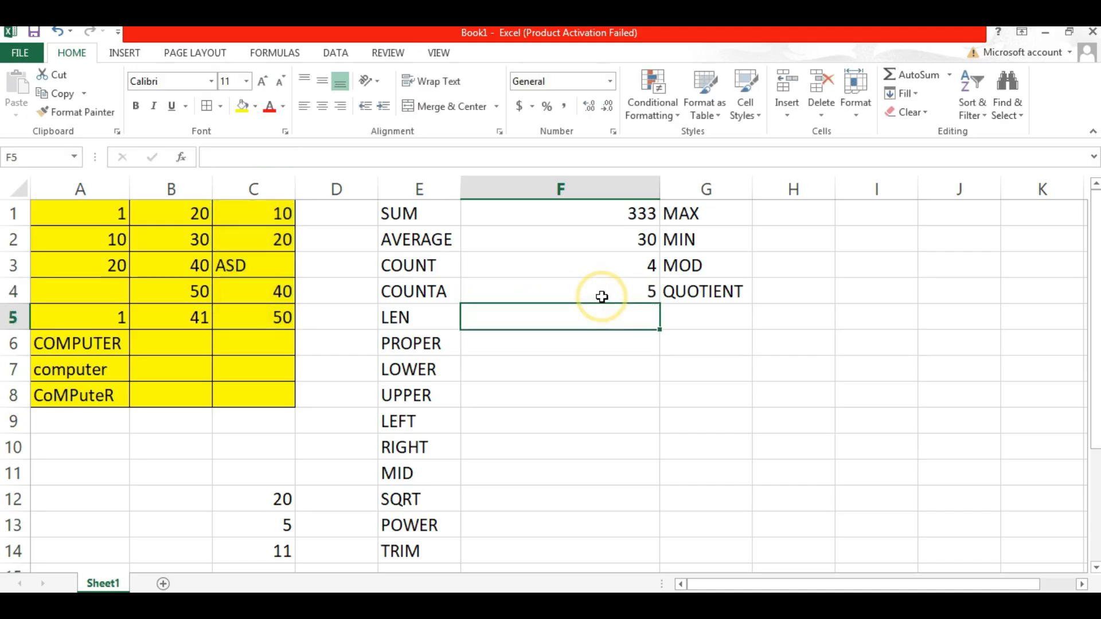
Compare the COUNT and COUNTA formulas in F3 and F4 against the values in C1:C5, especially the text in C3
left_click(601, 297)
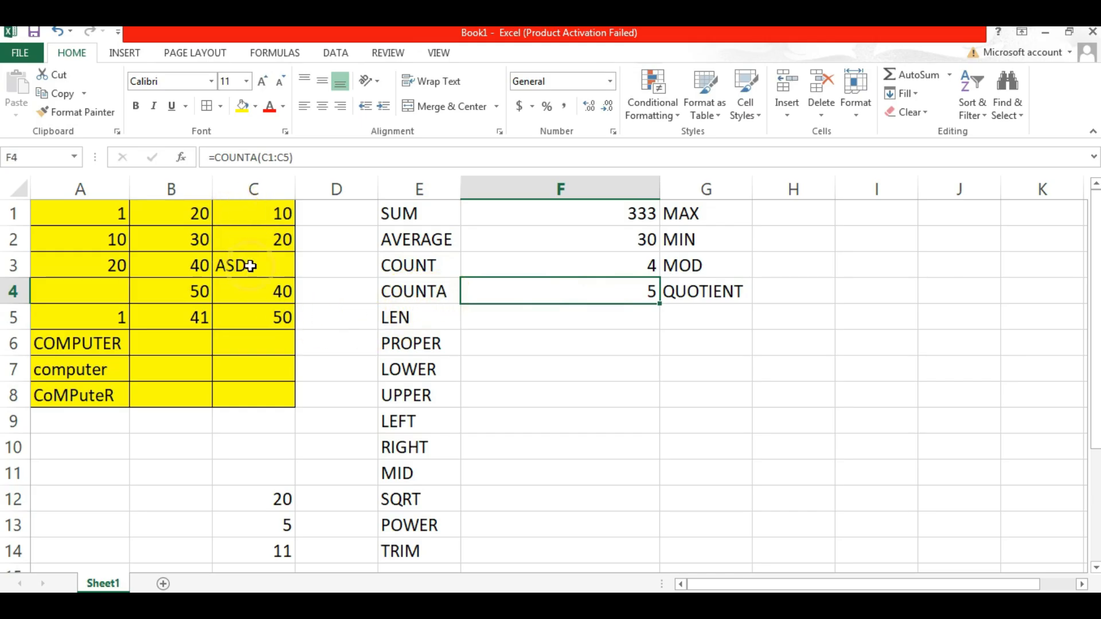
left_click_drag(253, 213, 254, 314)
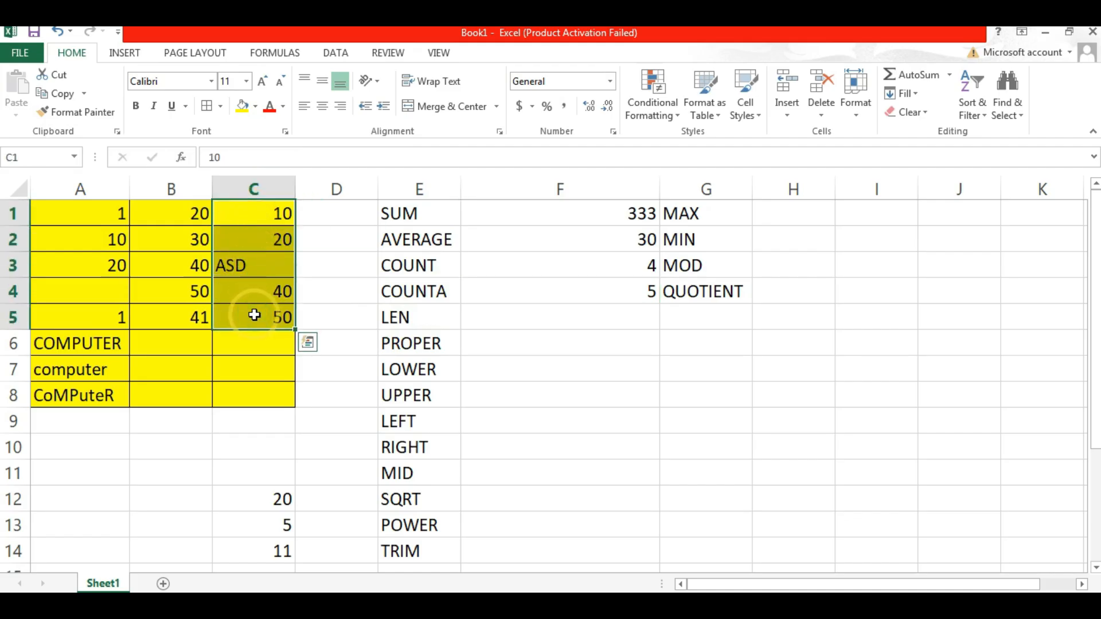
left_click(266, 264)
left_click(573, 265)
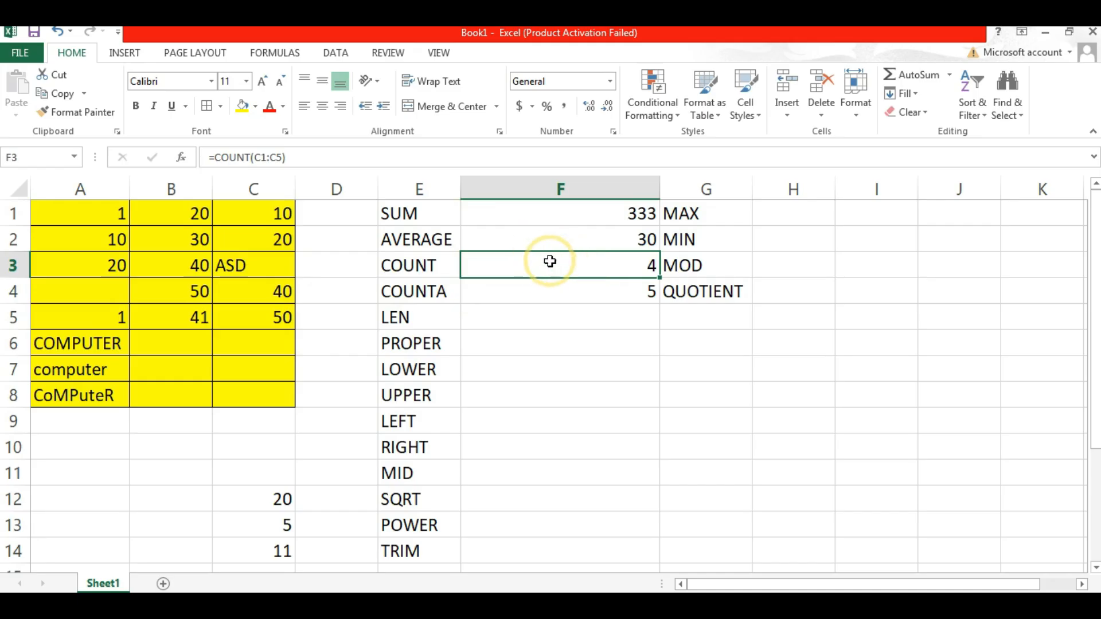
left_click(558, 298)
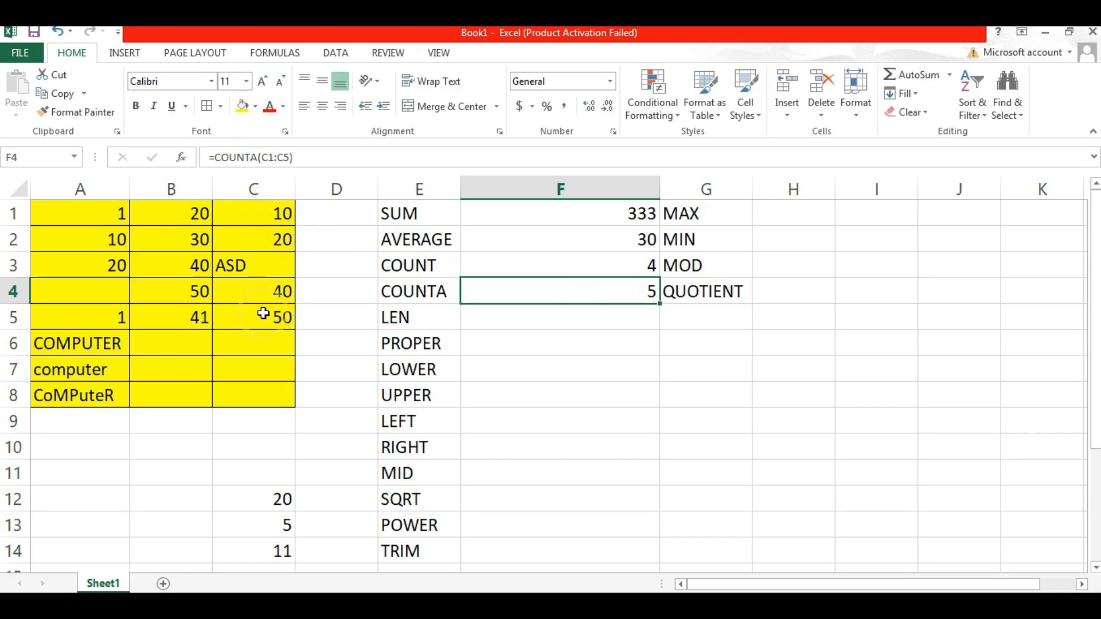
left_click(260, 264)
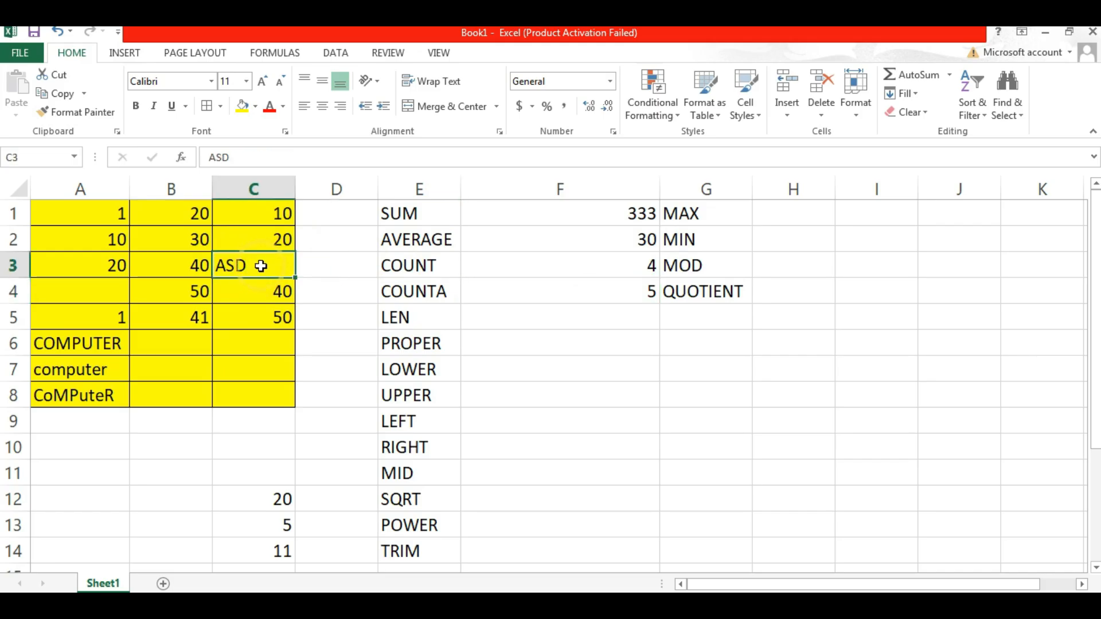
Clear the value in cell C4 and check how the formulas in F1:F4 respond to the blank cell
left_click(262, 290)
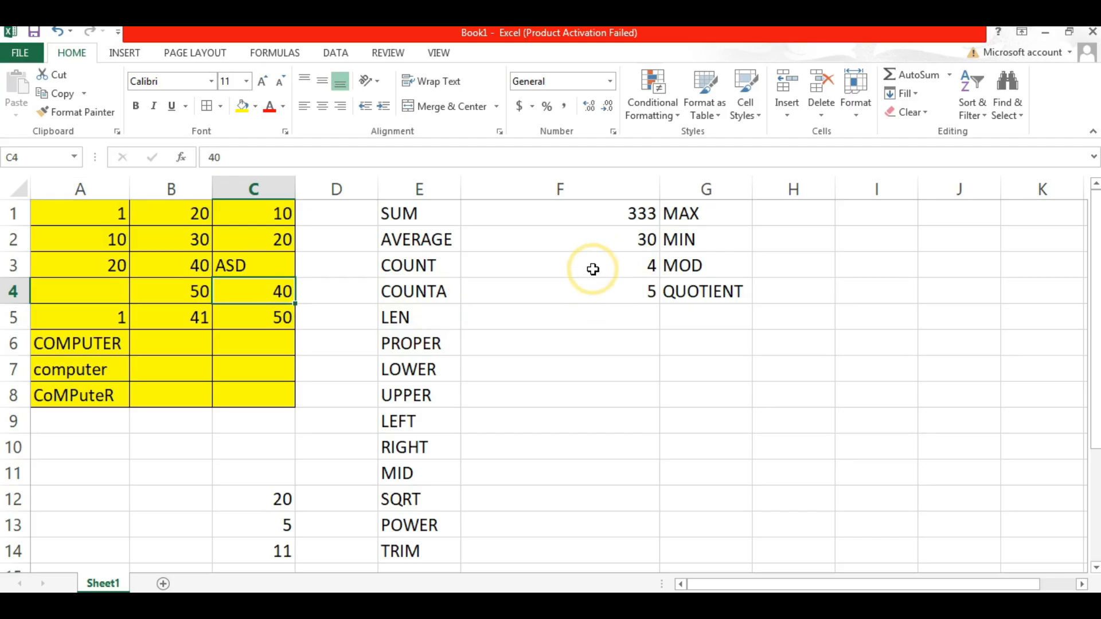
key("Delete")
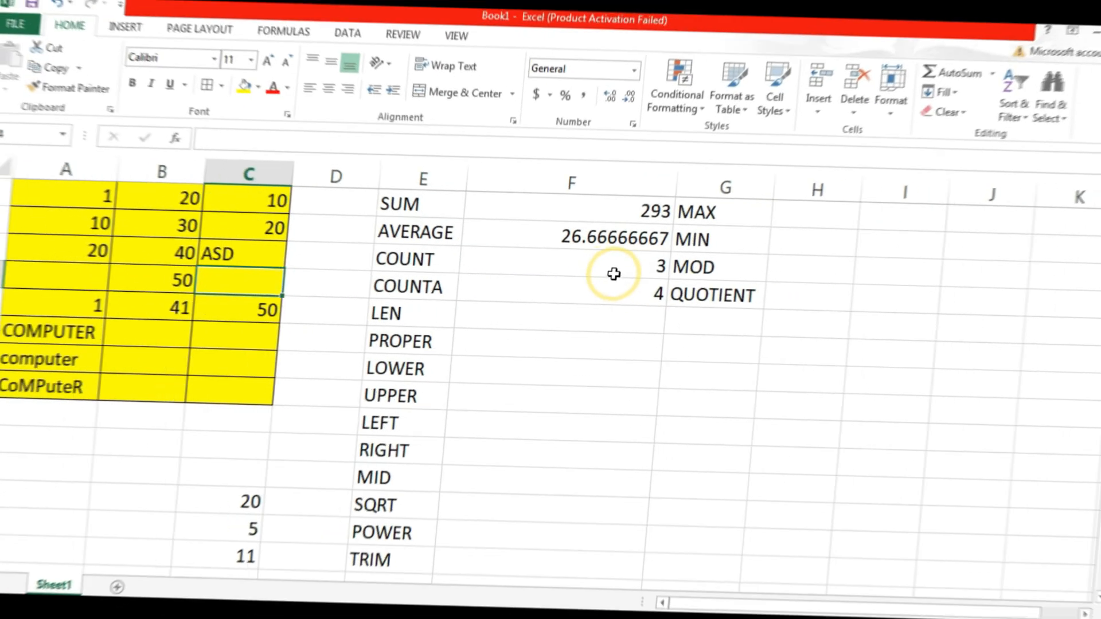
left_click(613, 274)
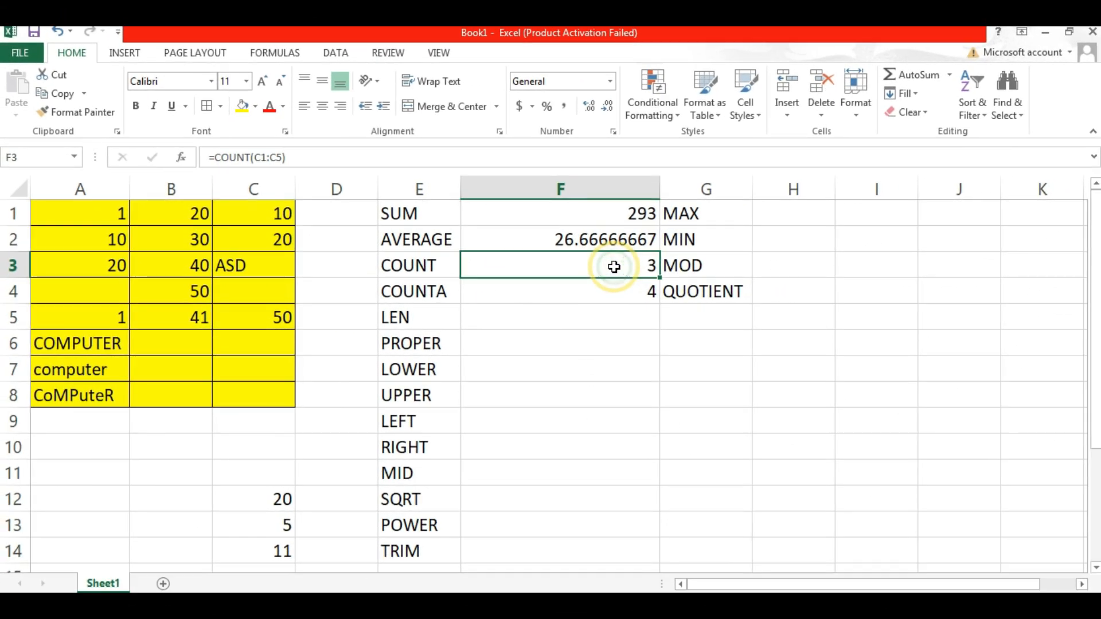
left_click(612, 294)
left_click_drag(595, 214, 596, 239)
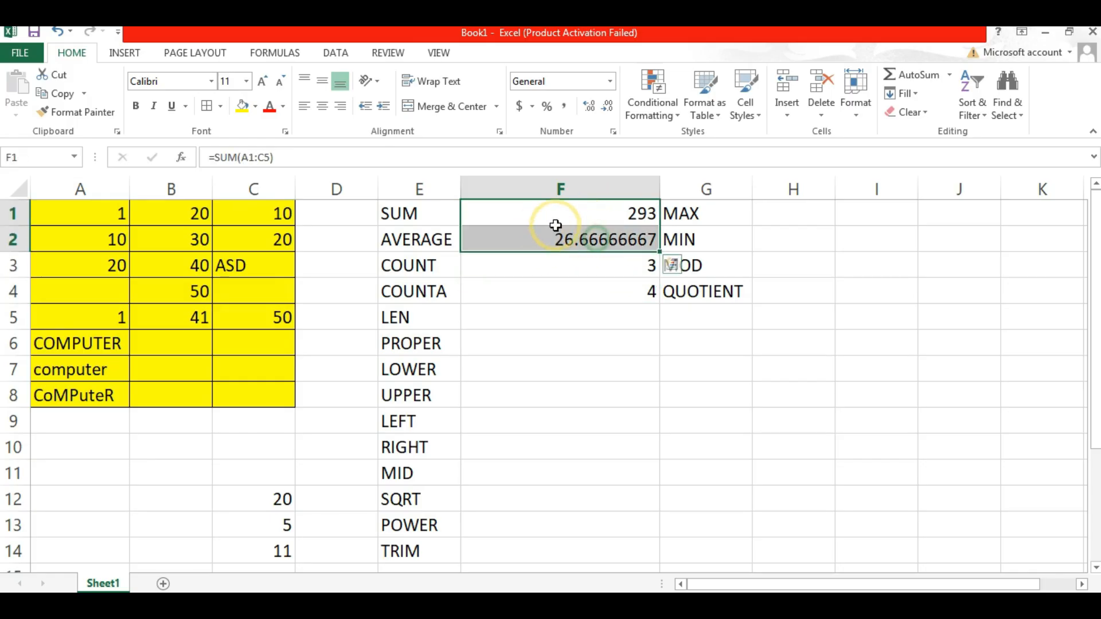
left_click(580, 259)
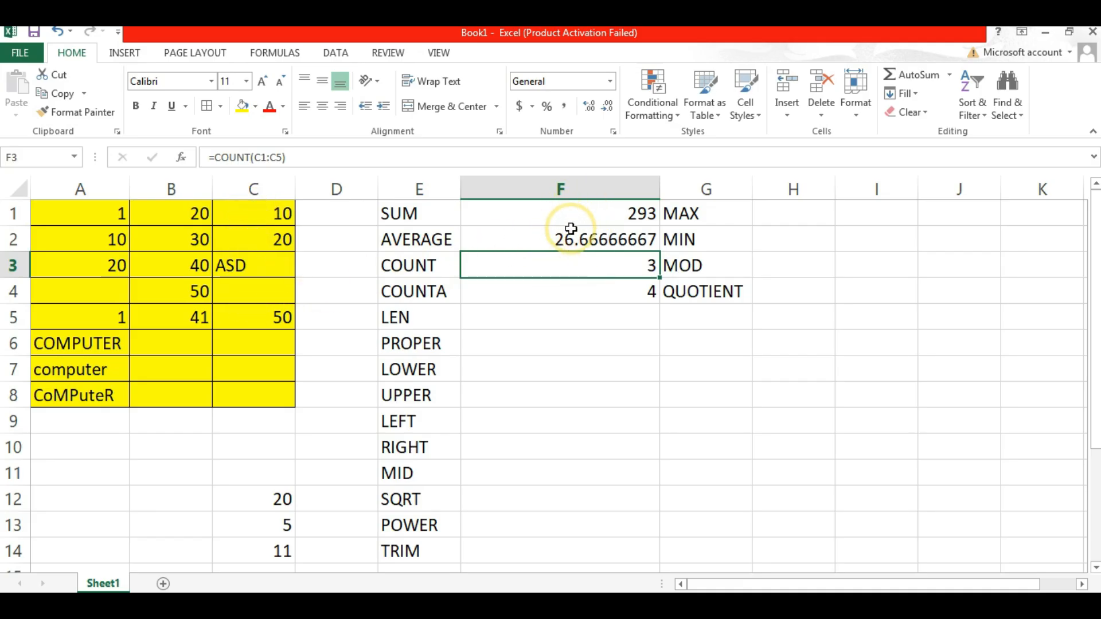
left_click(277, 290)
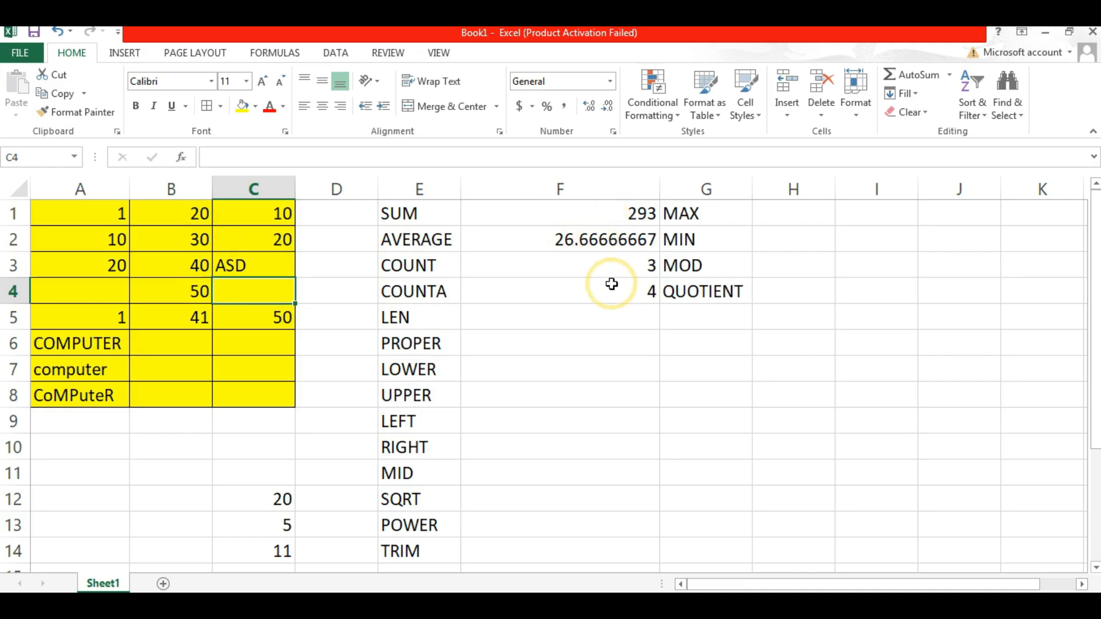
Compare the COUNT and COUNTA cells with the blank cell C4, and enter 40 back into C4
left_click(442, 264)
left_click(437, 290)
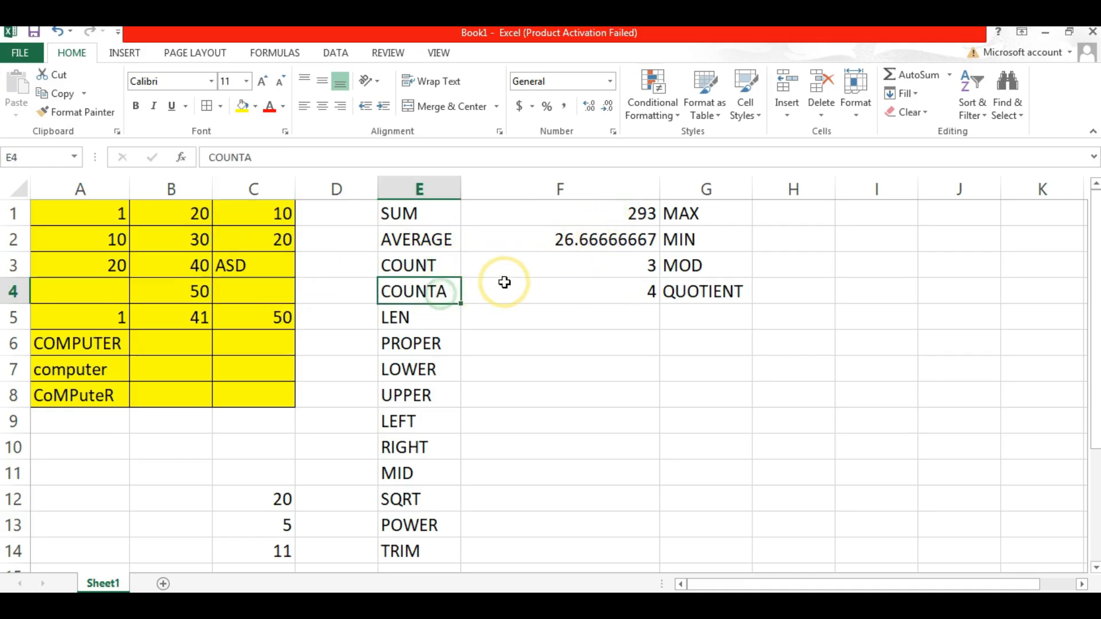
left_click(551, 265)
left_click(274, 289)
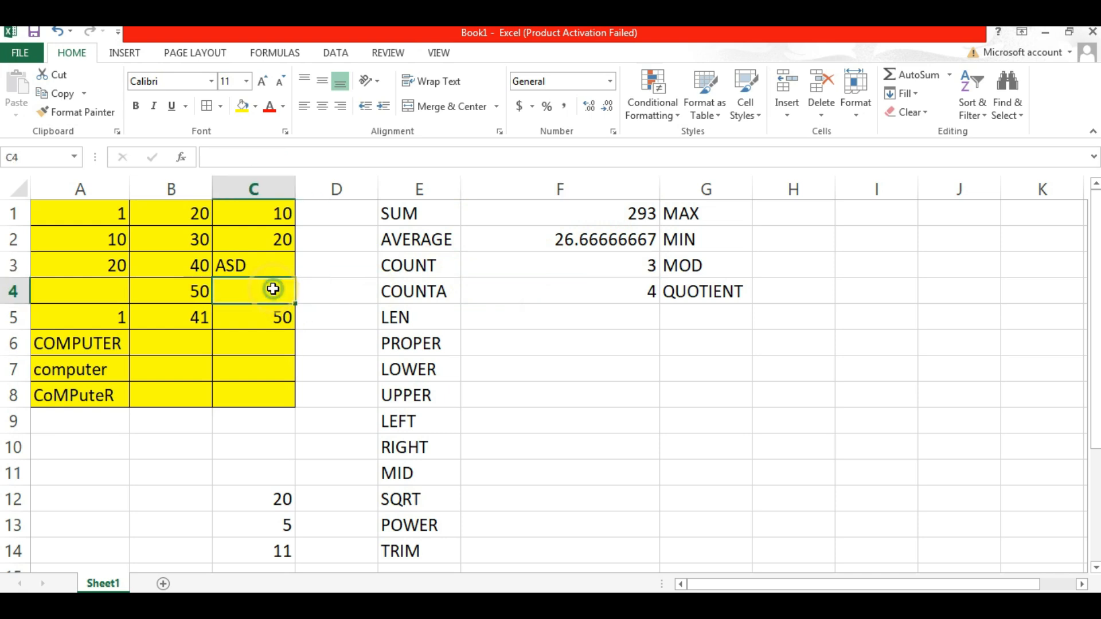
left_click(438, 290)
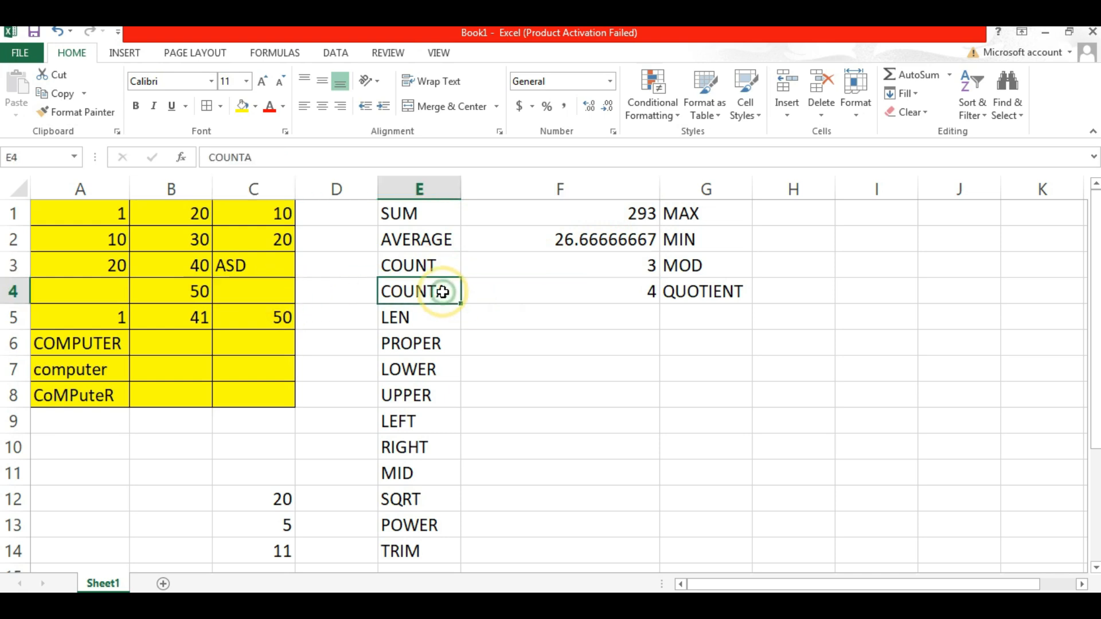
left_click(242, 293)
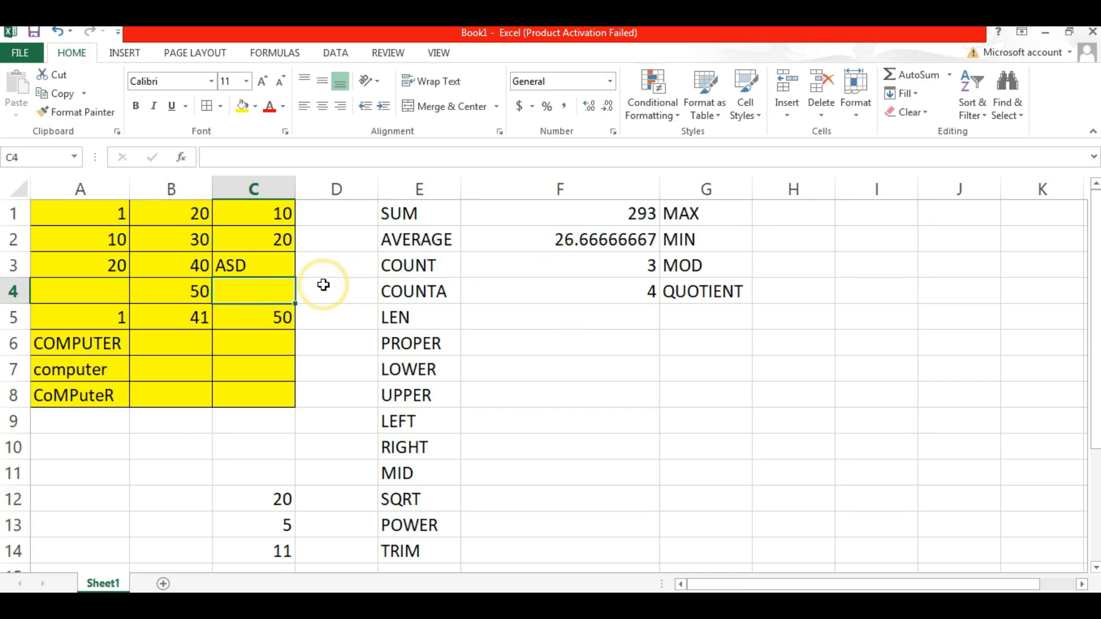
type("40")
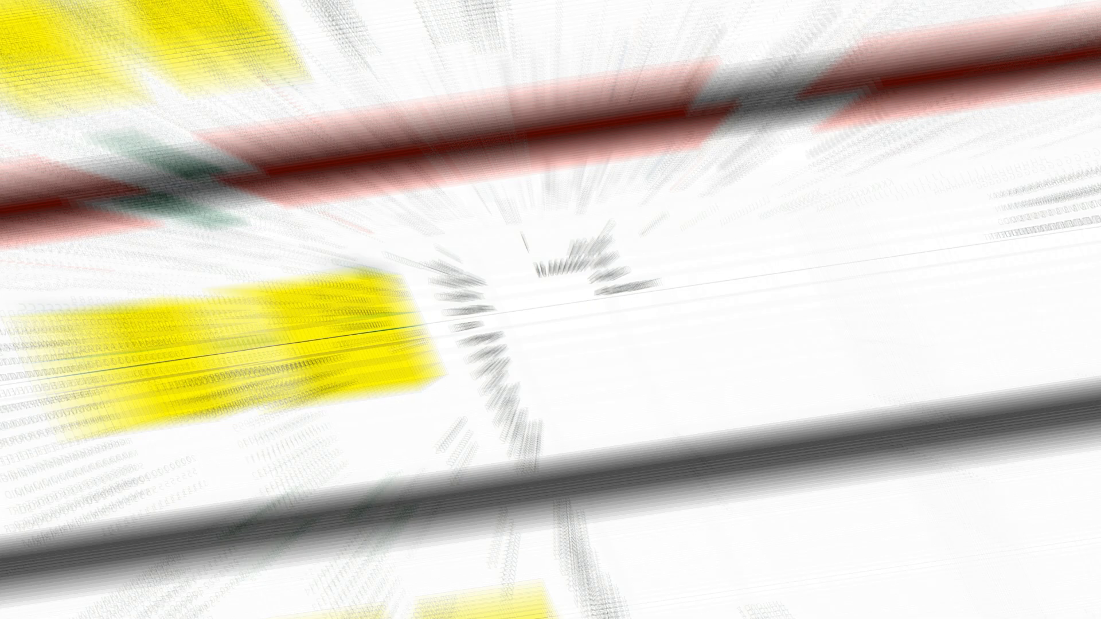
Enter =LEN(A6) in cell F5 to count the characters of COMPUTER, and review the cell
left_click(512, 317)
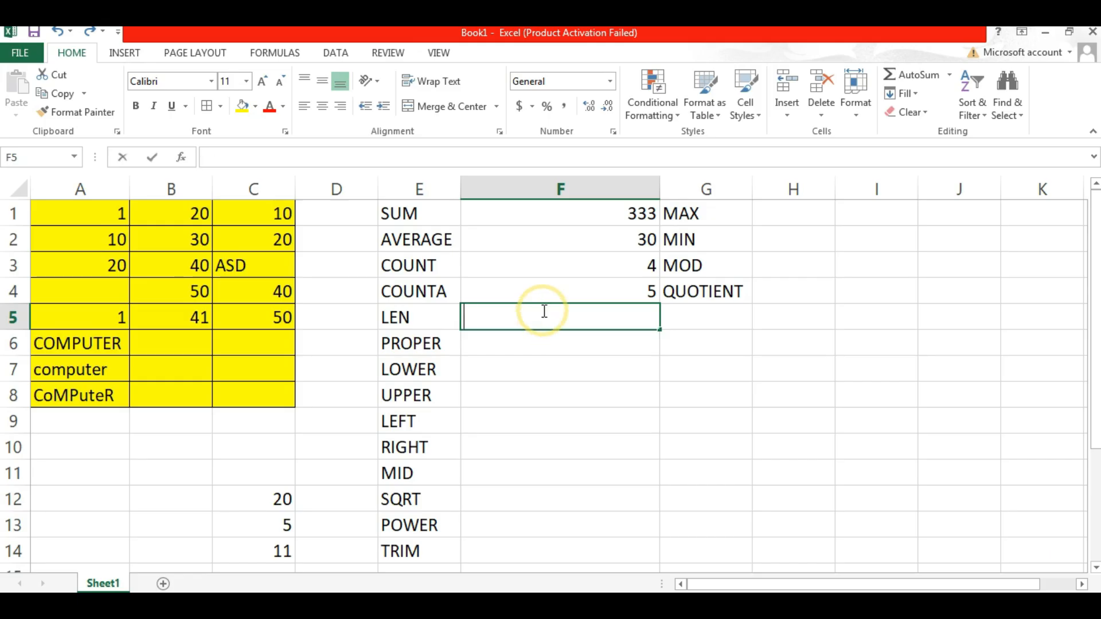
type("=")
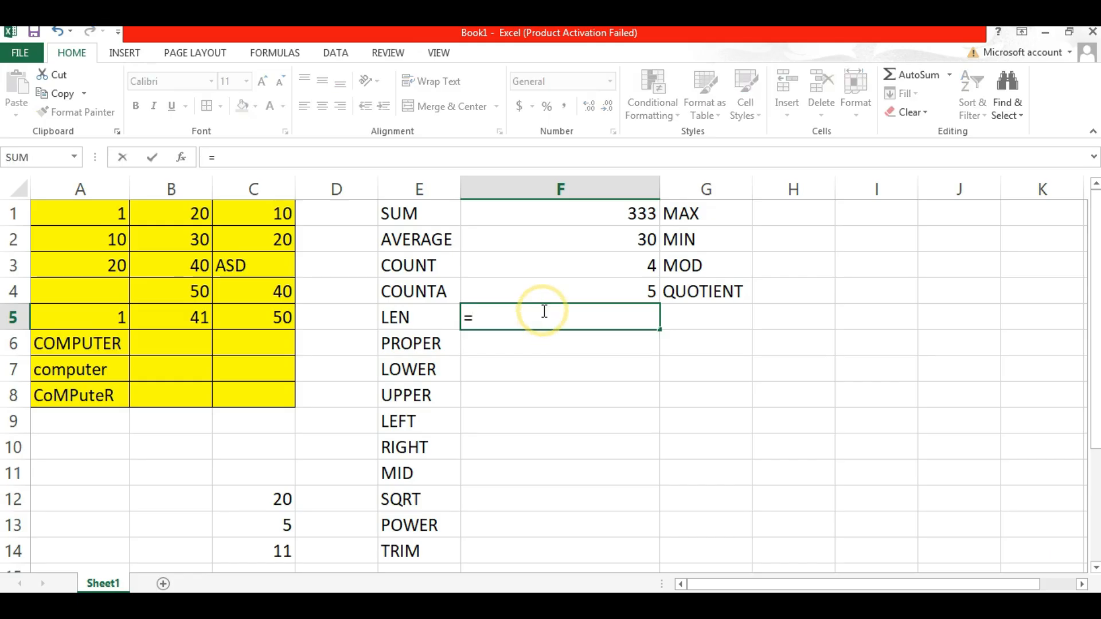
type("LEN(")
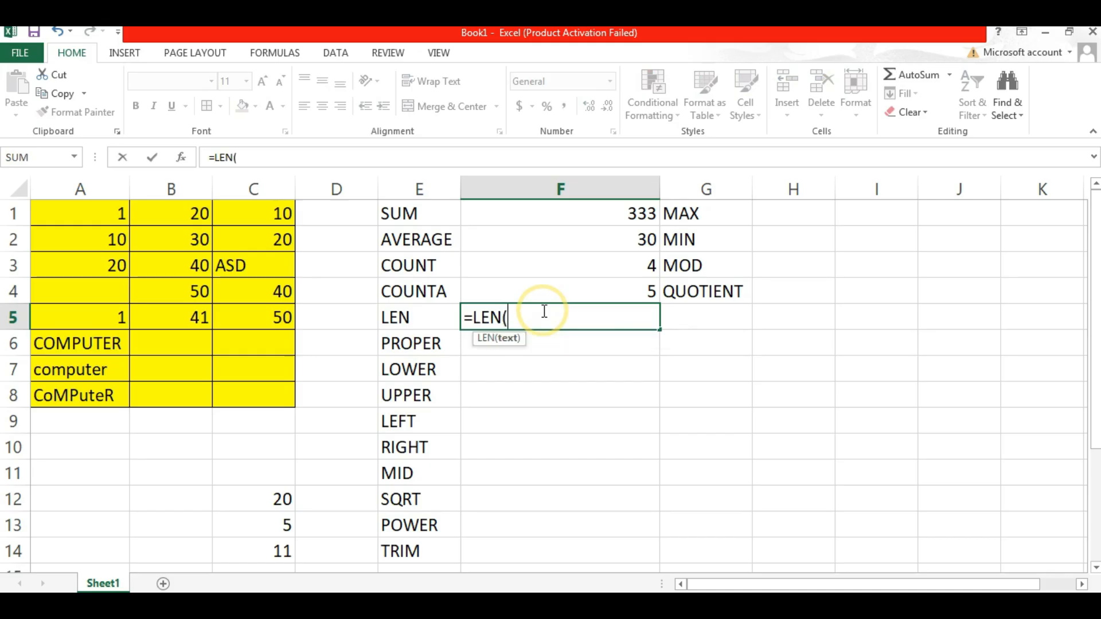
left_click(83, 342)
left_click(519, 317)
type(")")
left_click(539, 319)
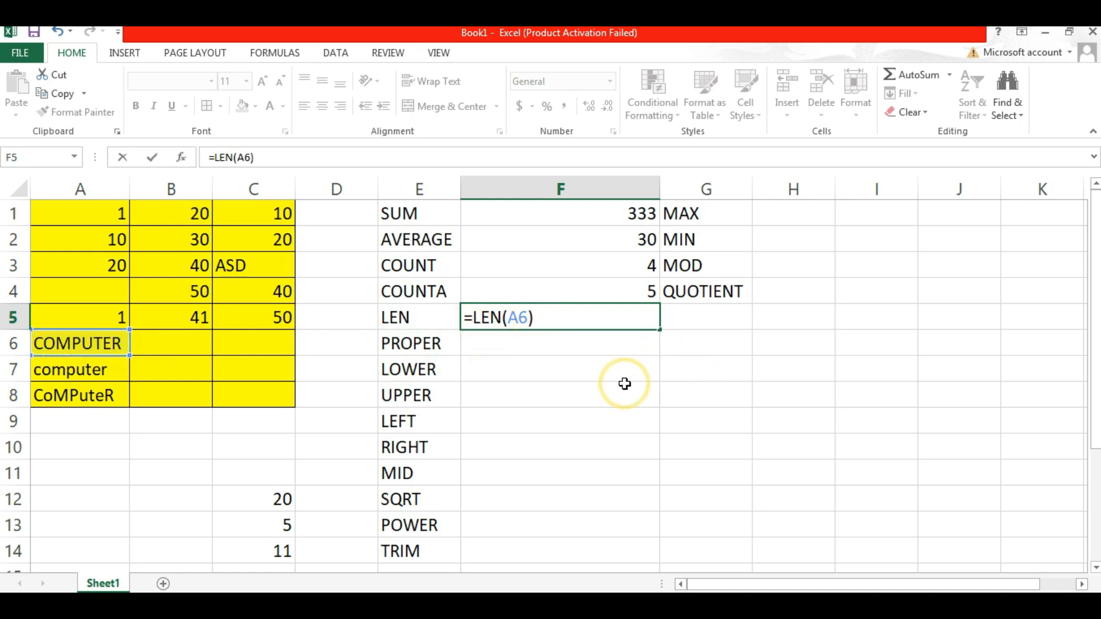
key("Return")
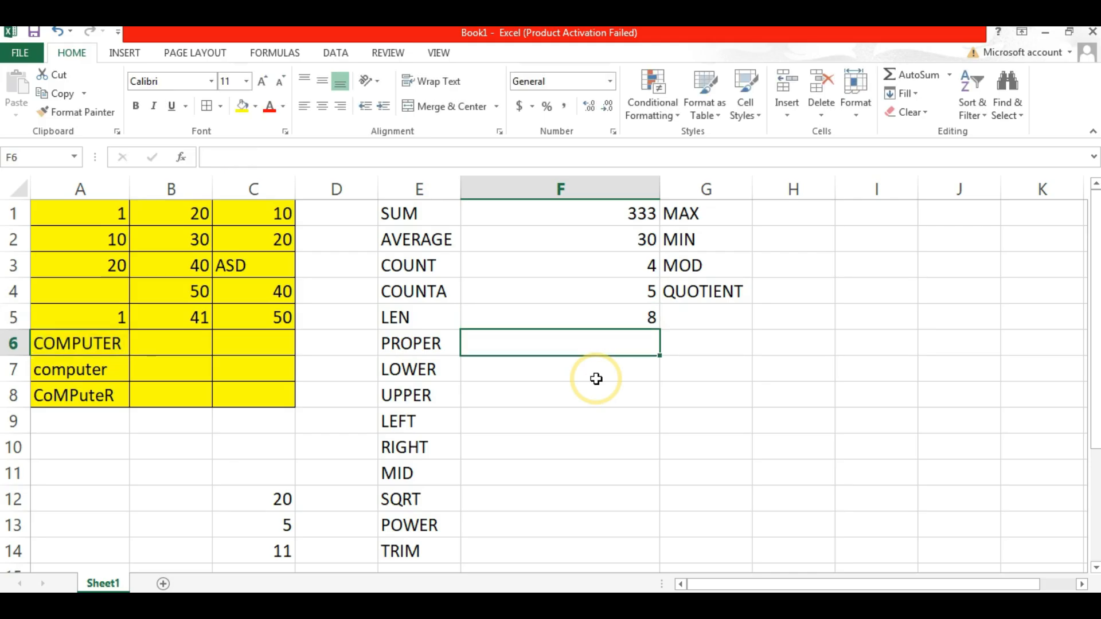
left_click(631, 317)
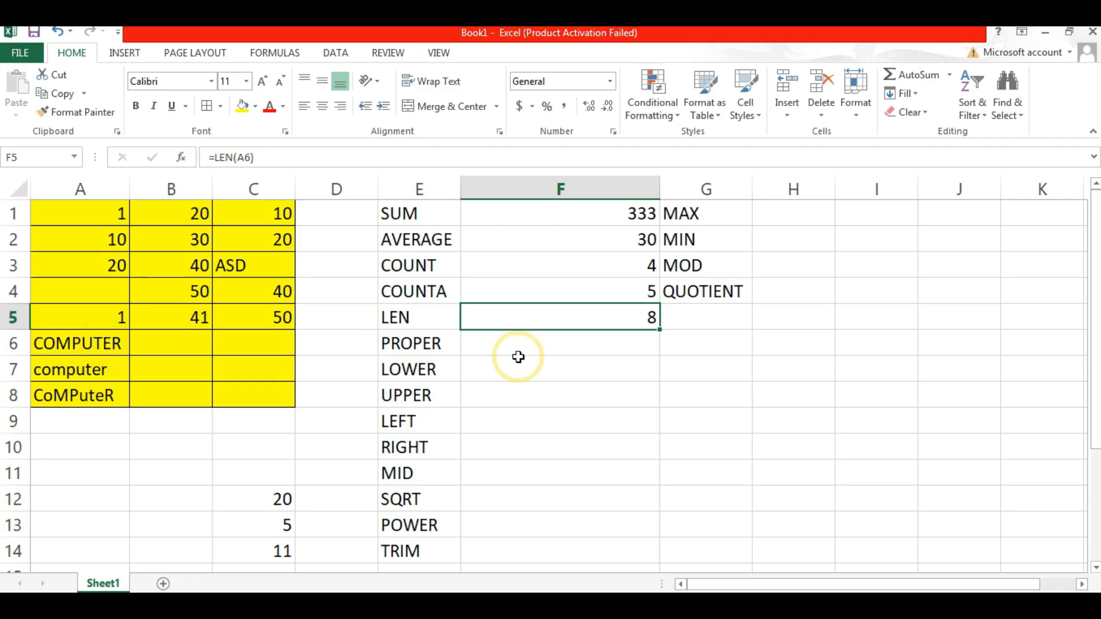
left_click(496, 311)
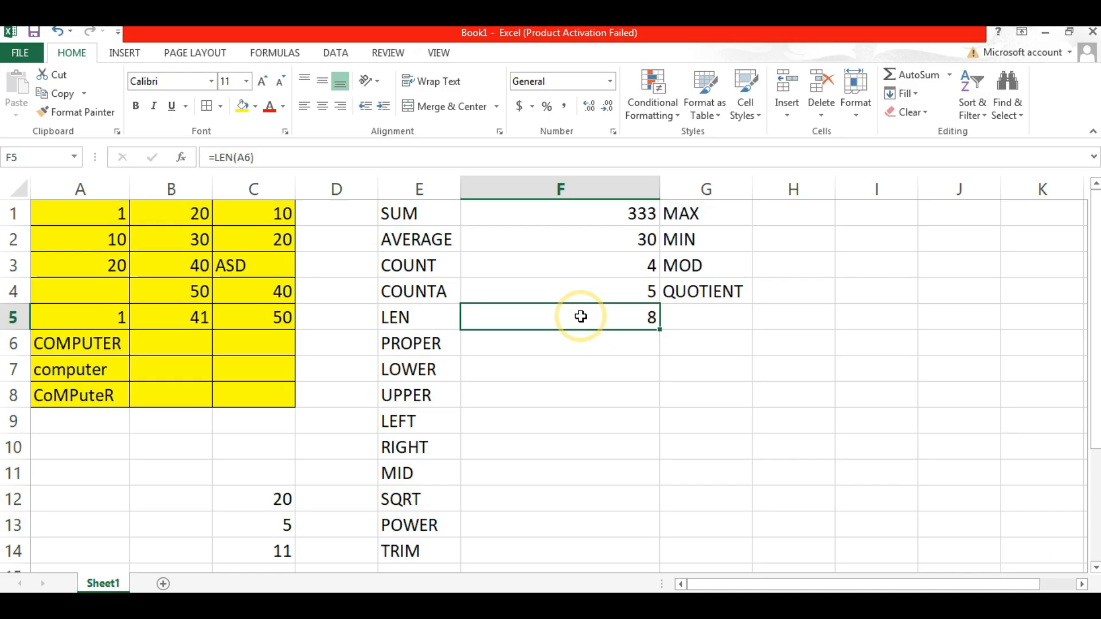
Enter =PROPER(A8) in cell F6 to convert the mixed-case text CoMPuteR to proper case
left_click(512, 344)
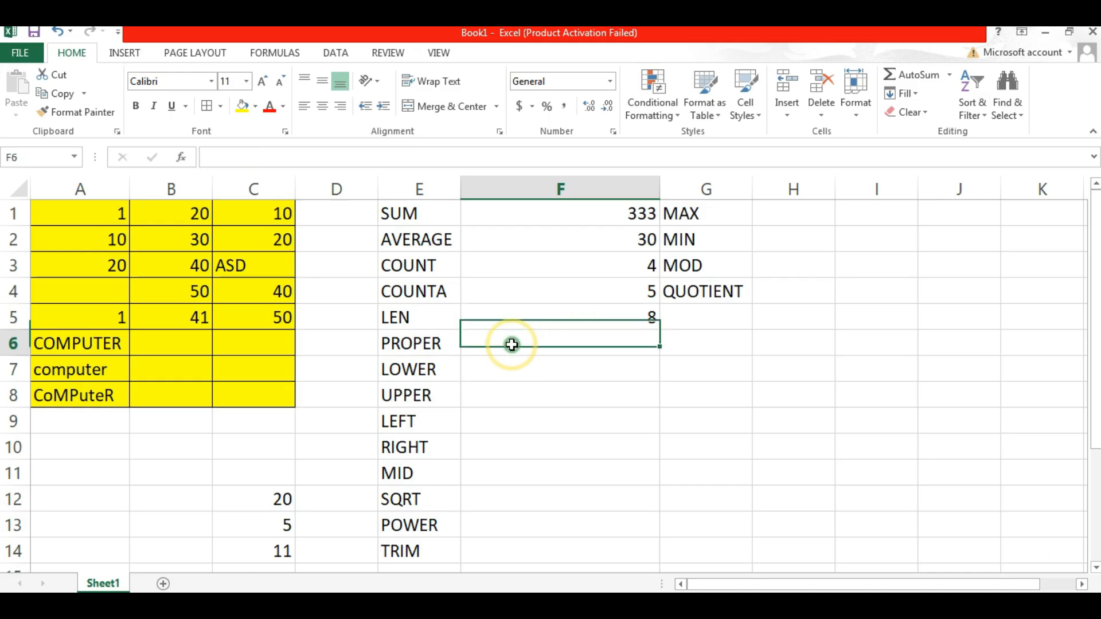
left_click(95, 399)
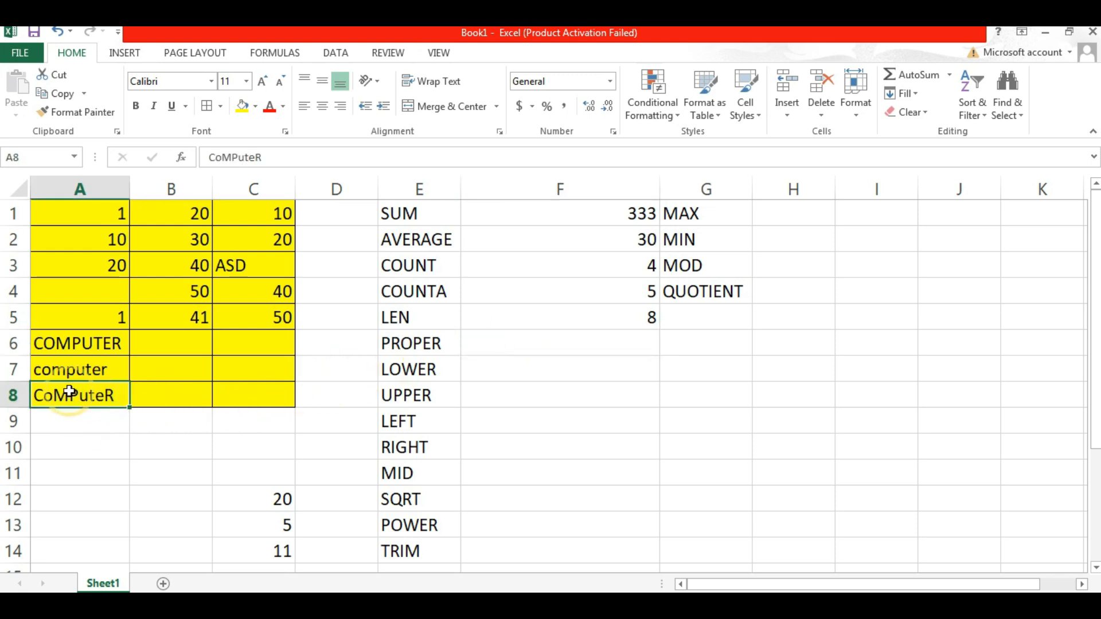
left_click(517, 345)
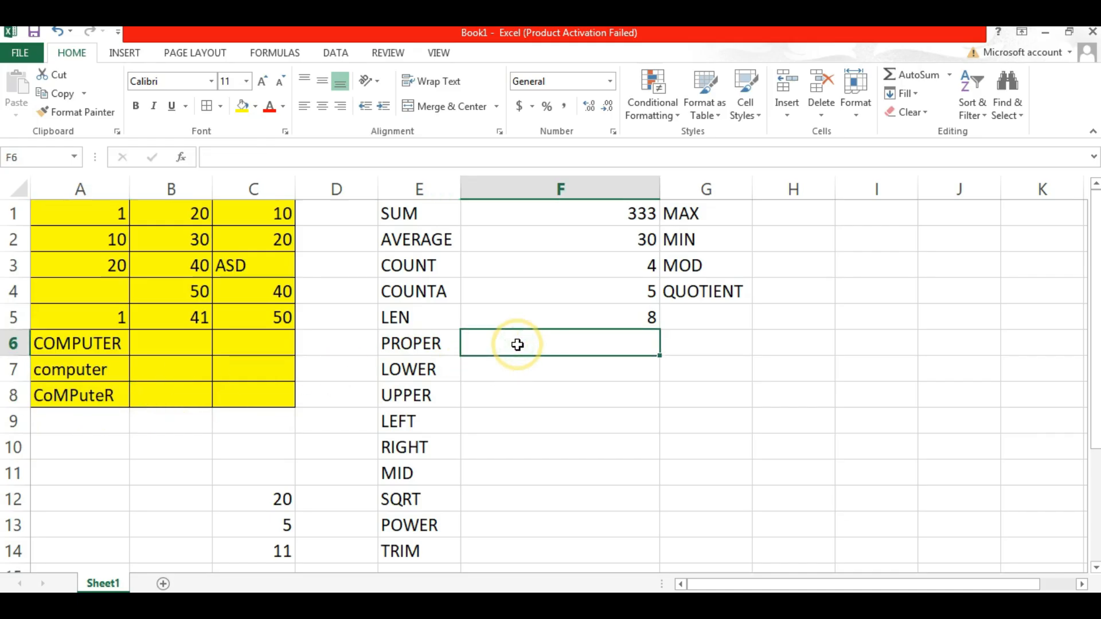
type("=PRP")
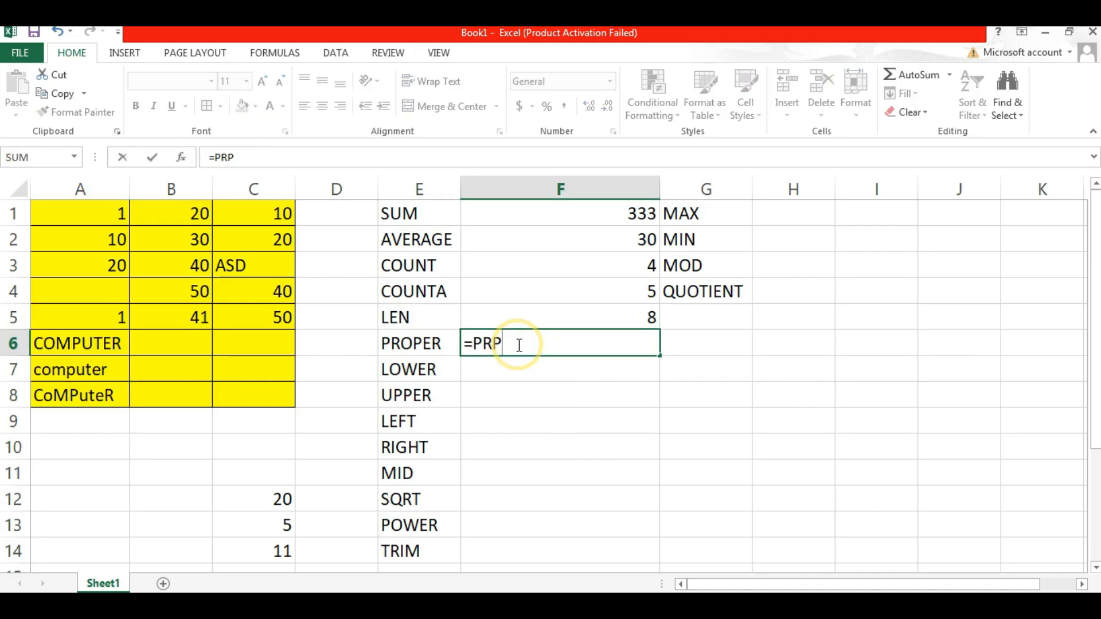
key("BackSpace")
type("OP")
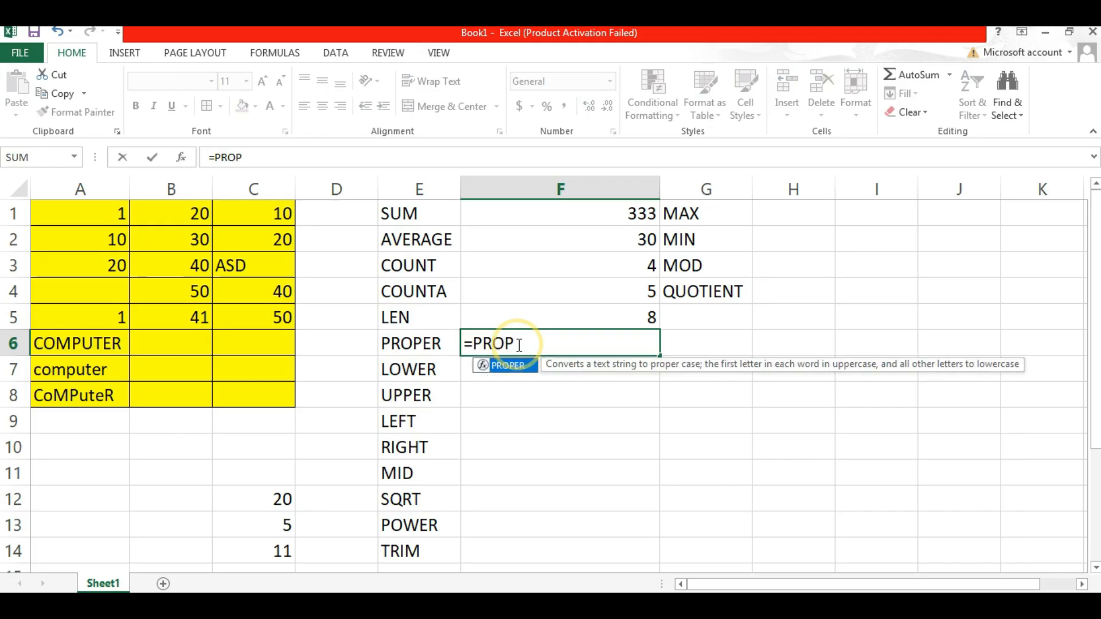
key("Tab")
left_click(80, 401)
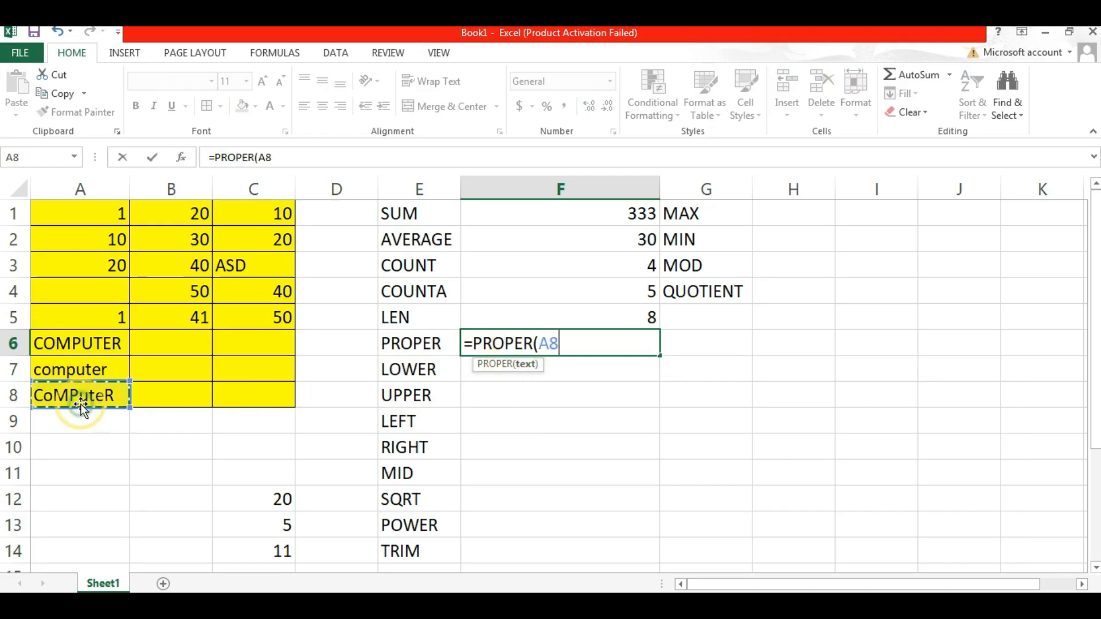
type(")")
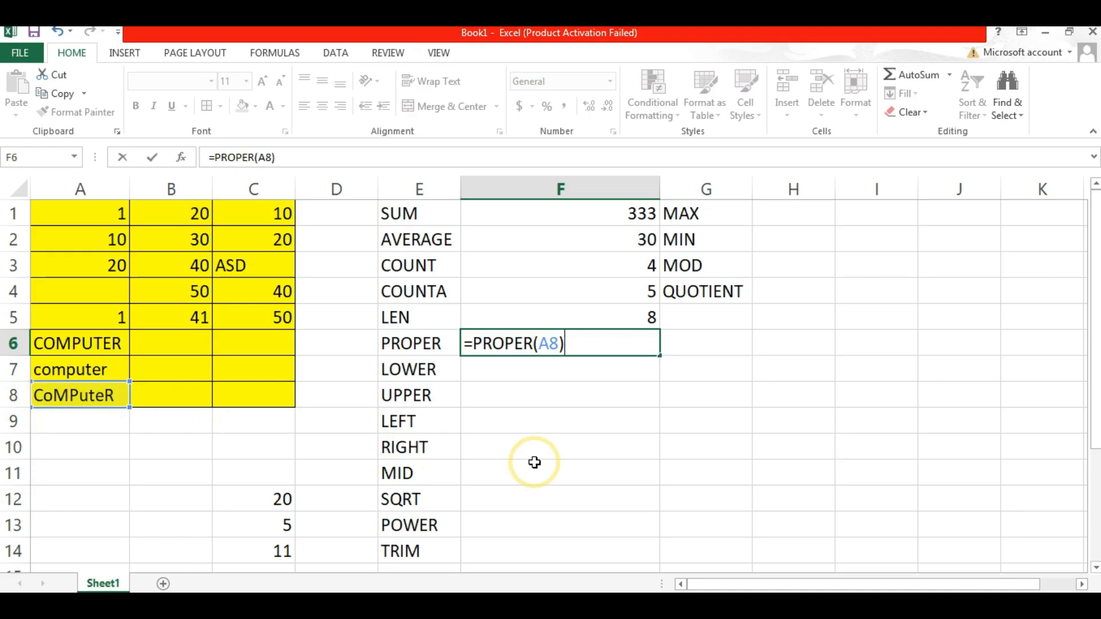
key("Return")
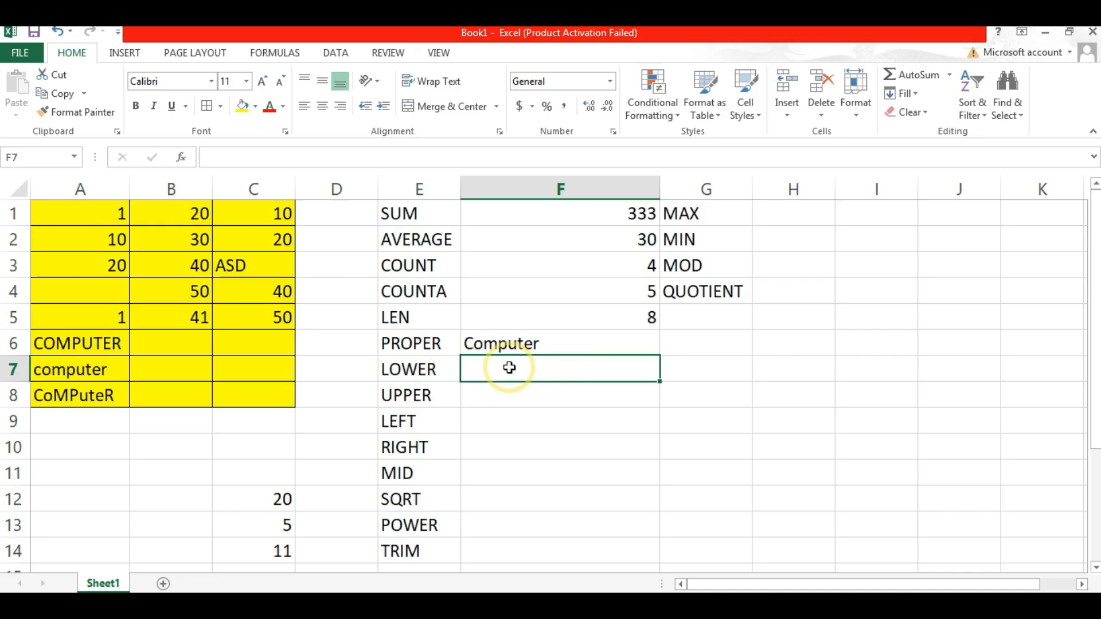
Enter =LOWER(A6) in cell F7 to convert the uppercase text COMPUTER to lowercase
type("=")
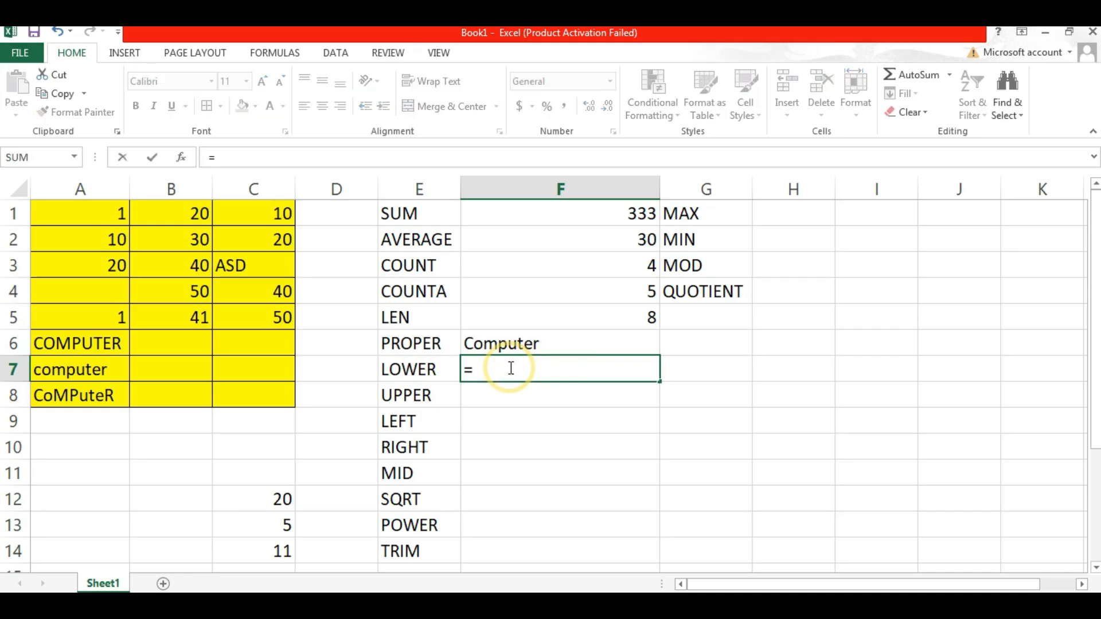
type("LOWER")
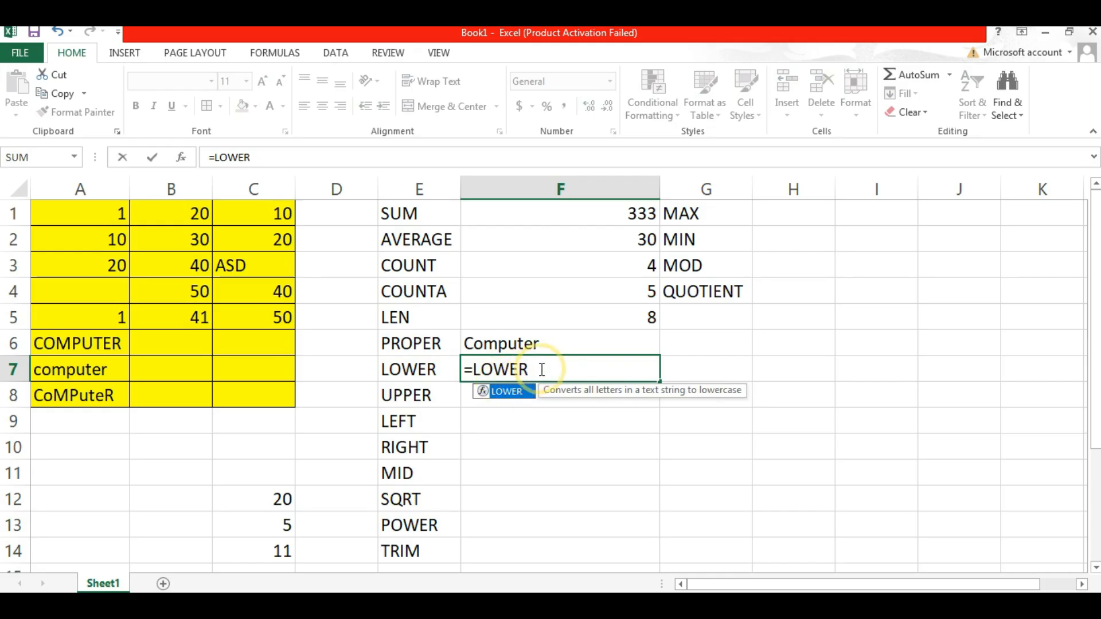
type("(")
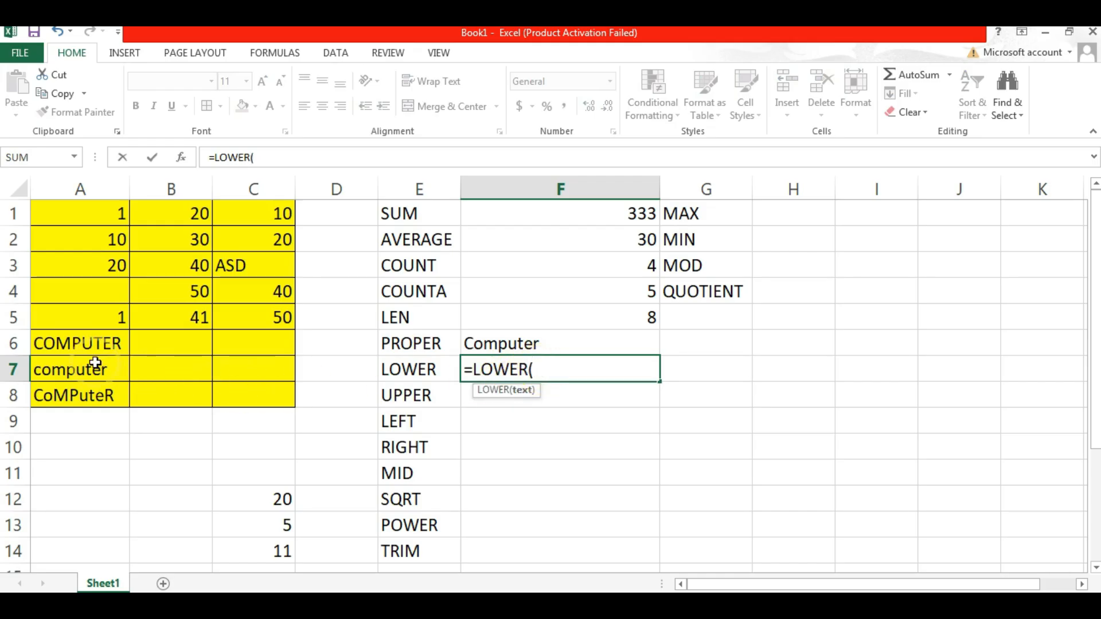
left_click(91, 344)
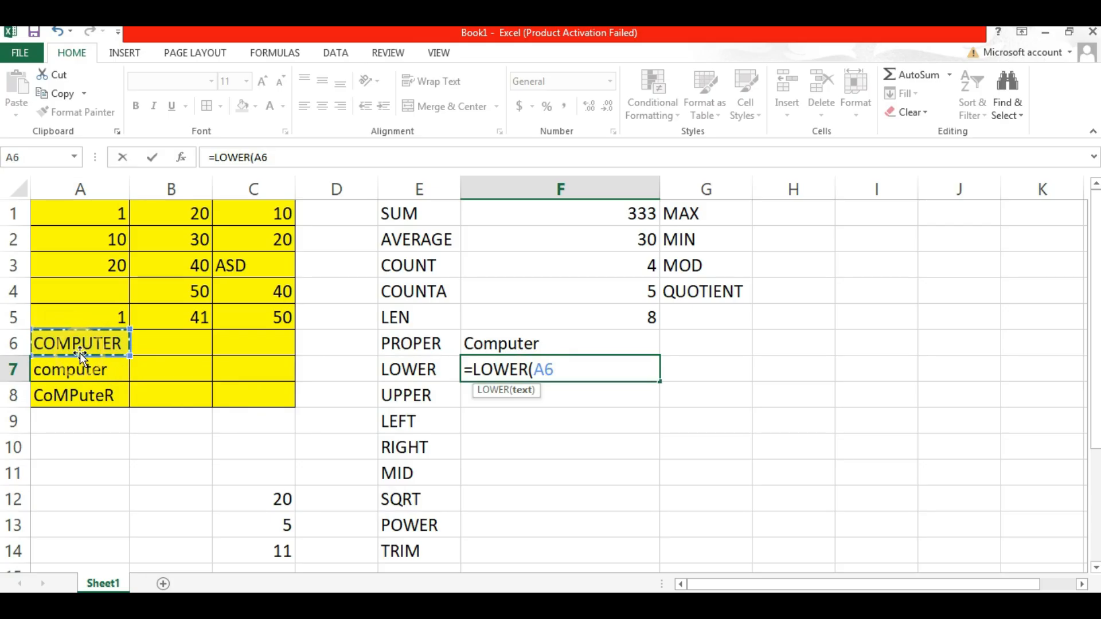
type(")")
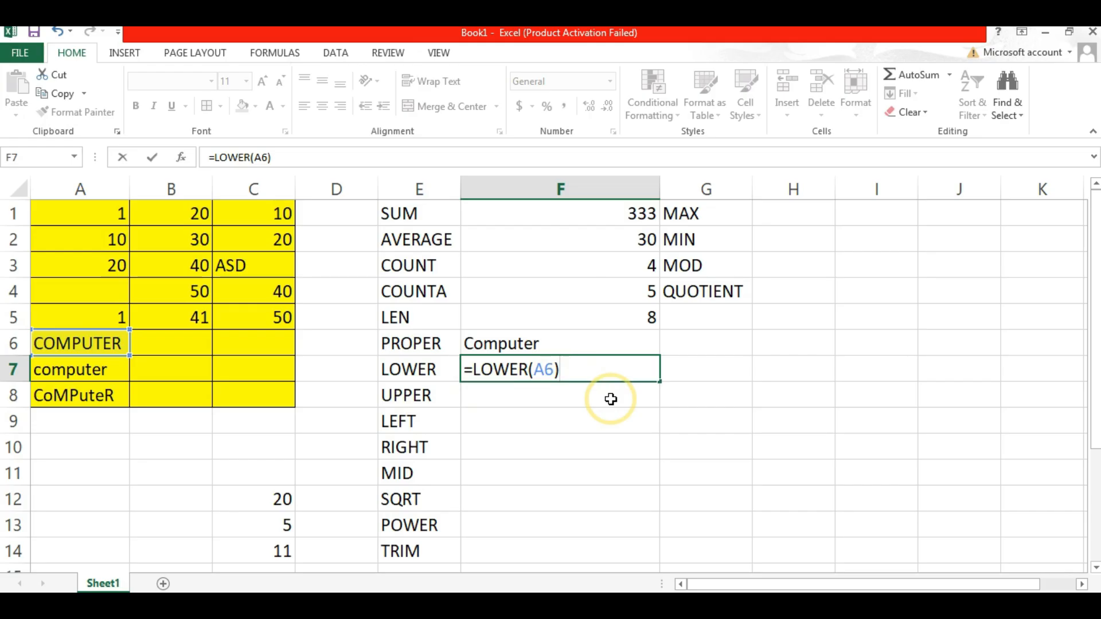
key("Return")
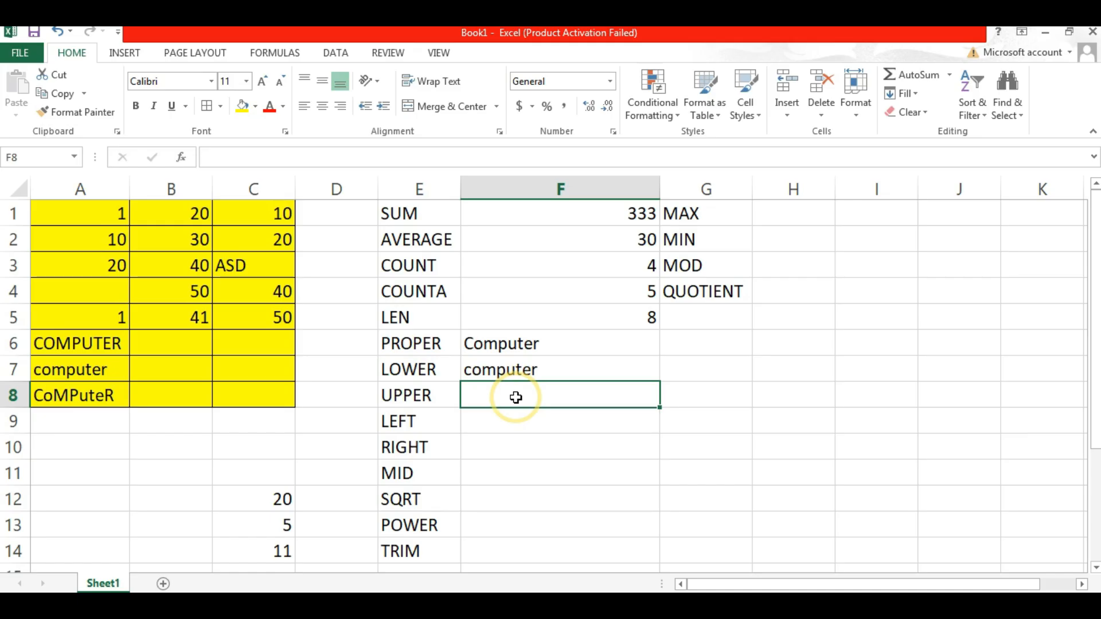
Enter =UPPER(A7) in cell F8 to convert the lowercase text computer to uppercase
type("=UPP")
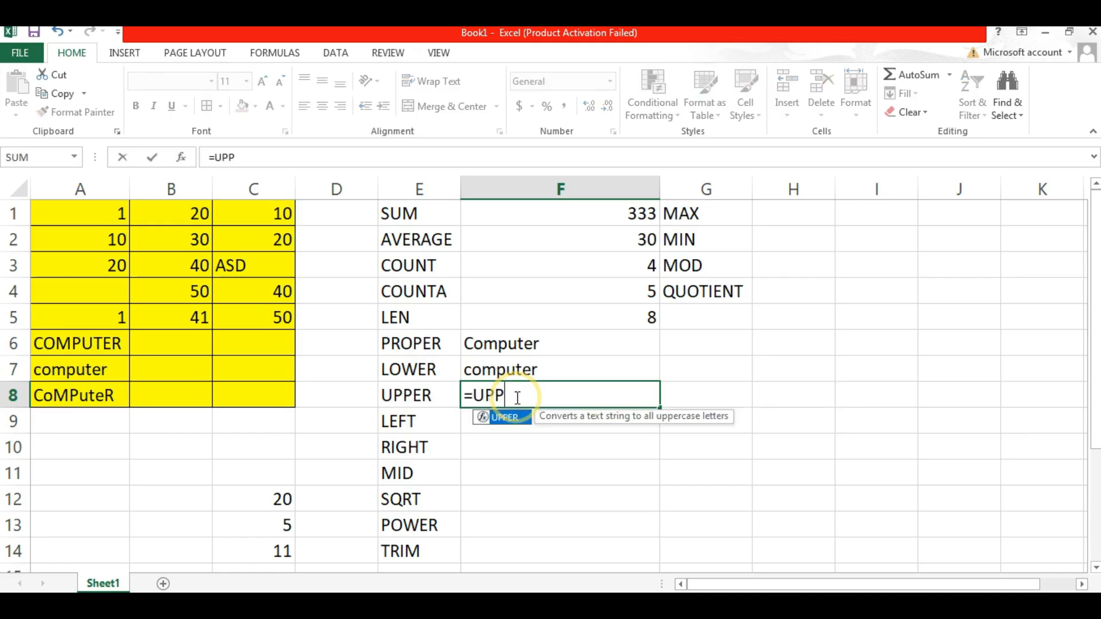
key("Tab")
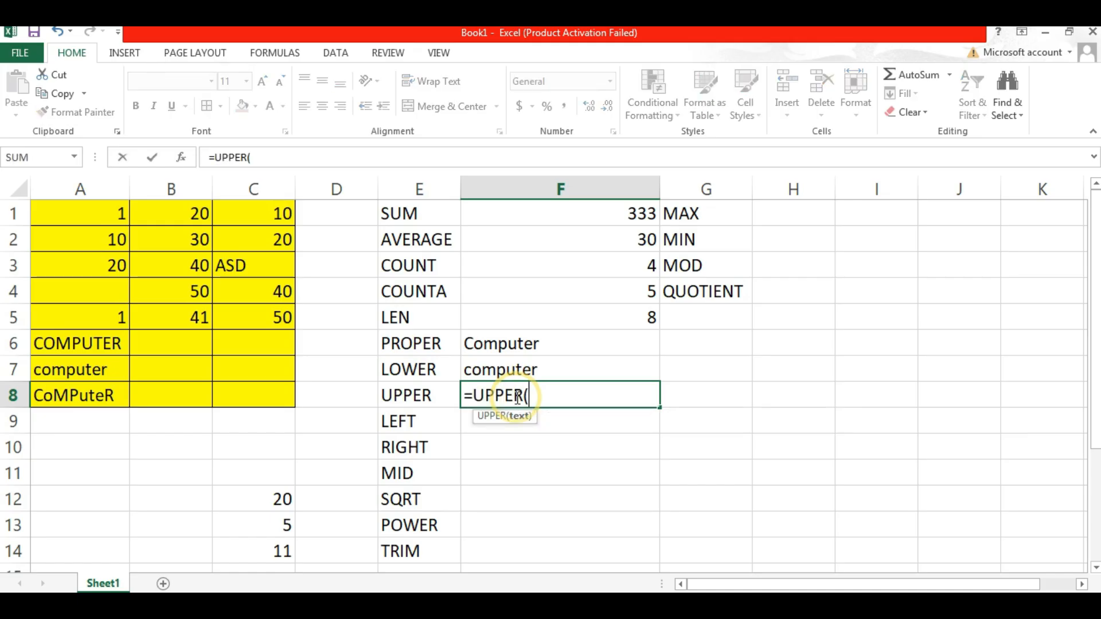
left_click(94, 370)
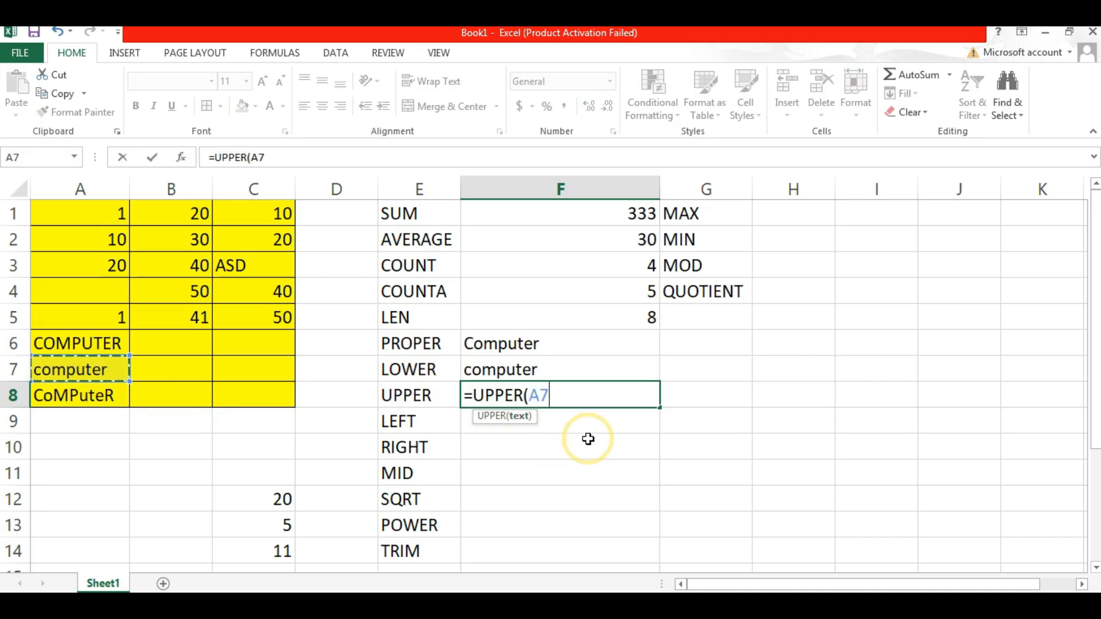
type(")")
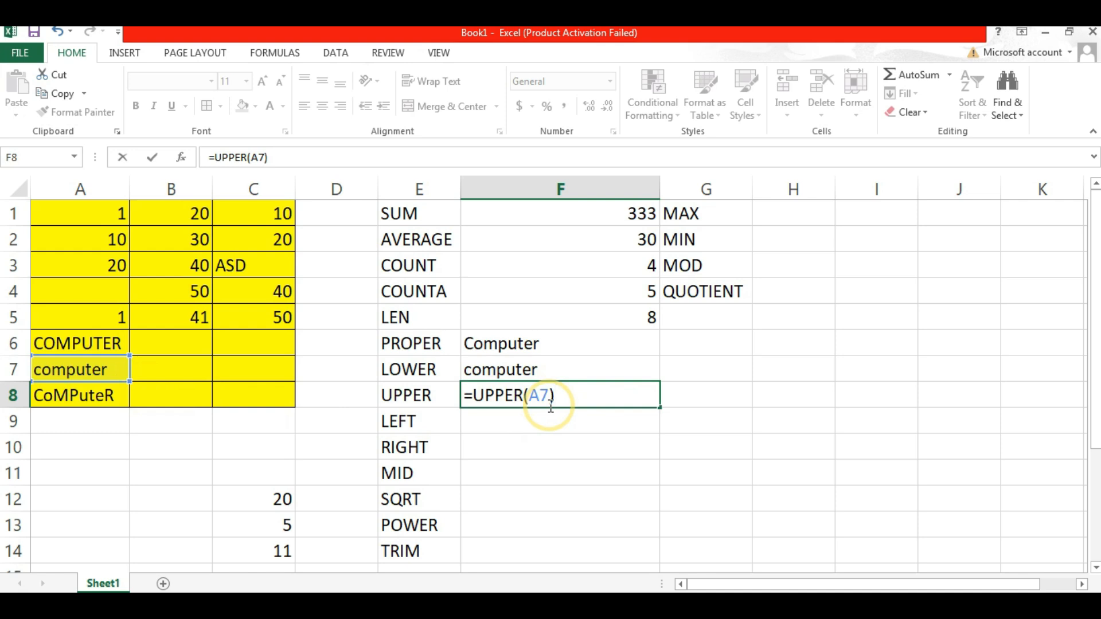
key("Return")
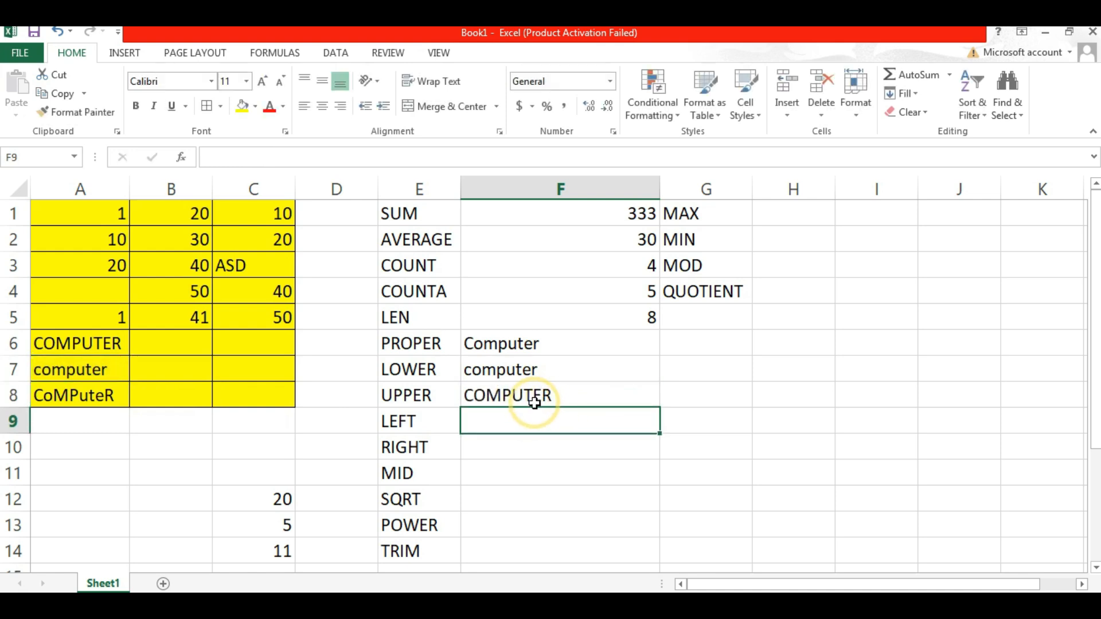
Enter =LEFT(A6,3) in cell F9 to extract the first three characters of COMPUTER
type("=")
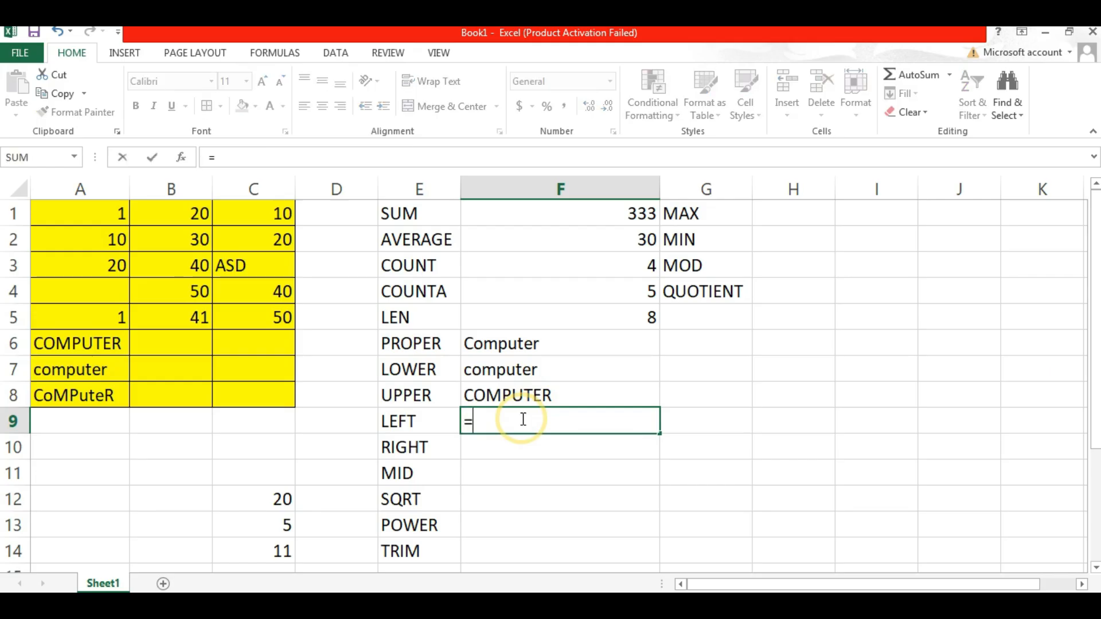
type("LEFT(")
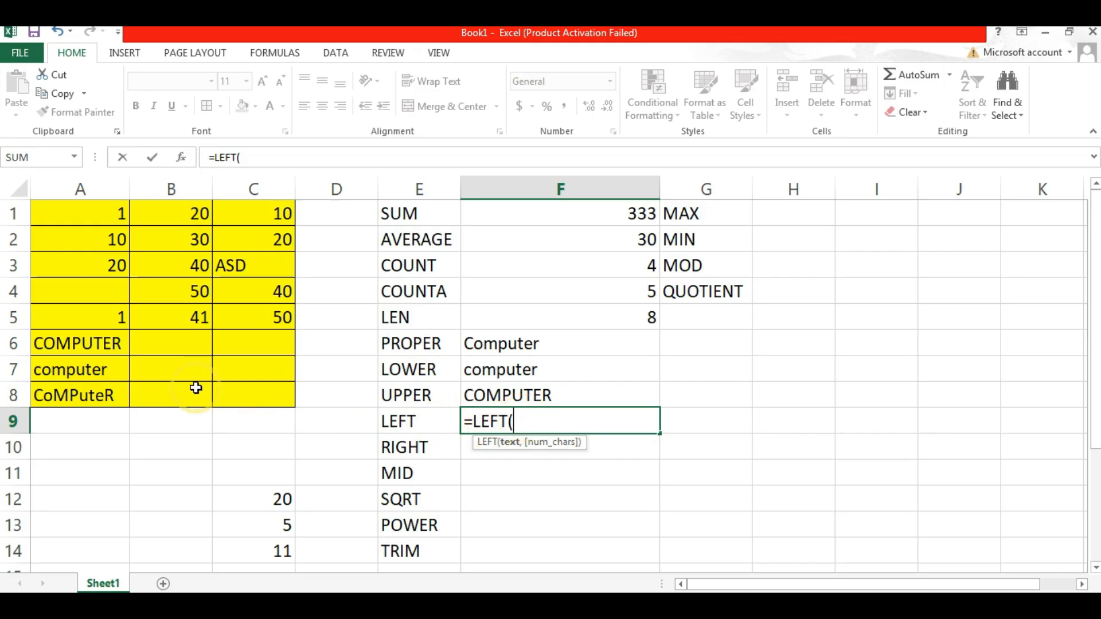
left_click(89, 340)
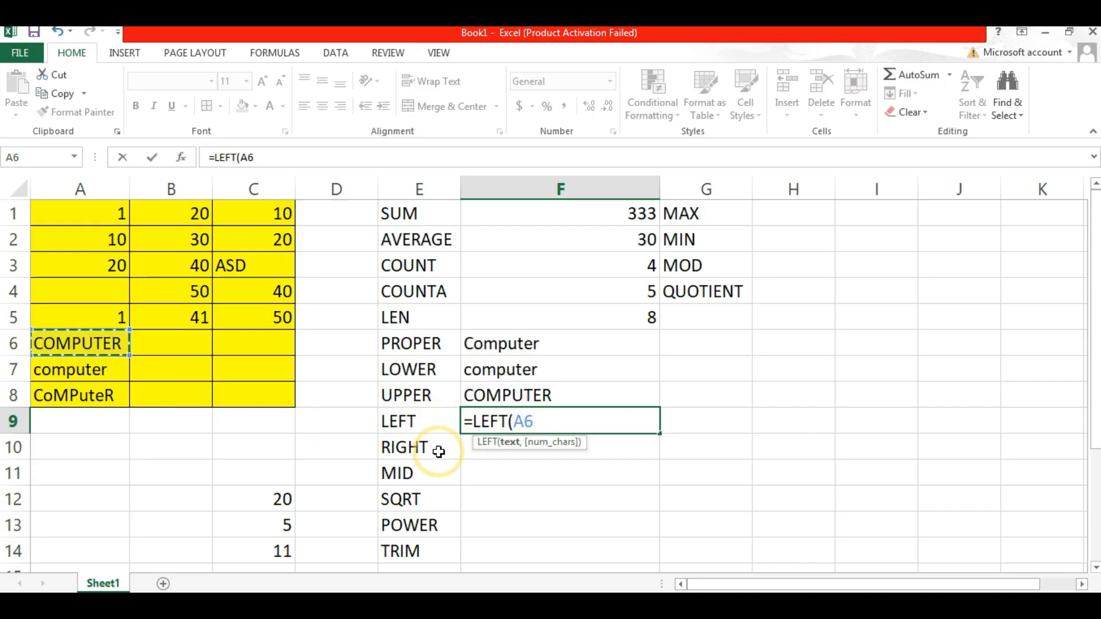
type(",3")
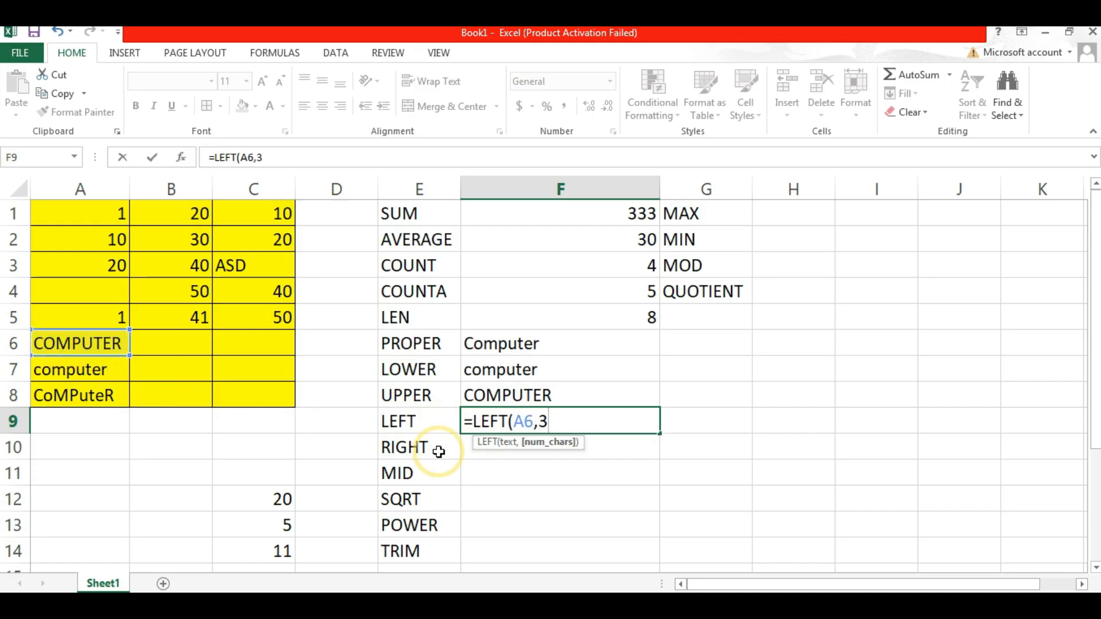
type(")")
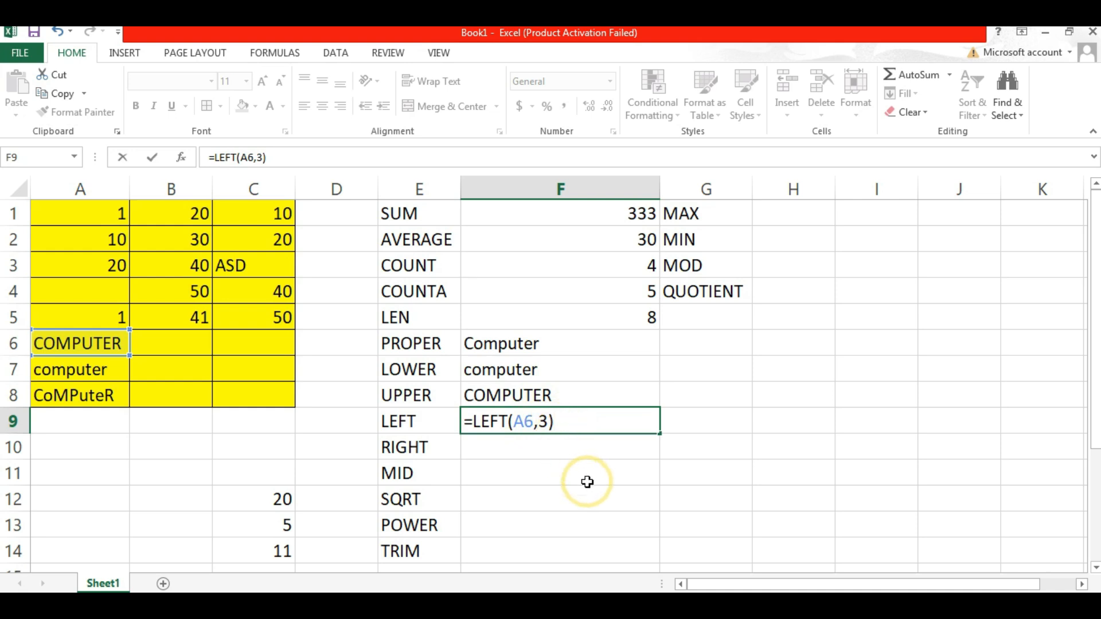
key("Return")
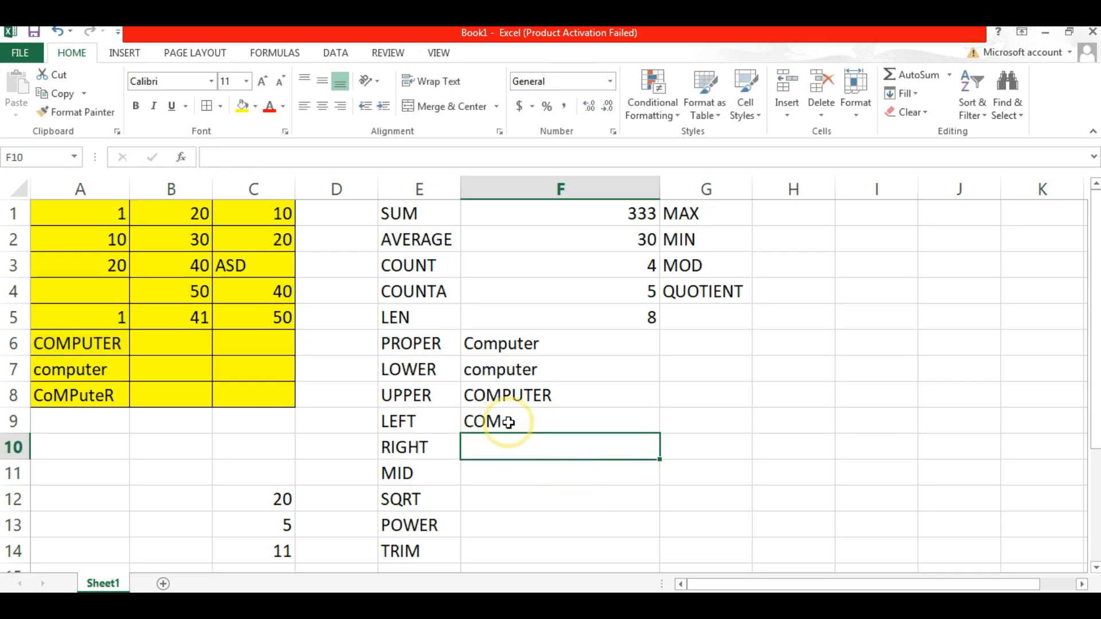
Change the number of characters in the LEFT formula in cell F9 to 4
left_click(484, 421)
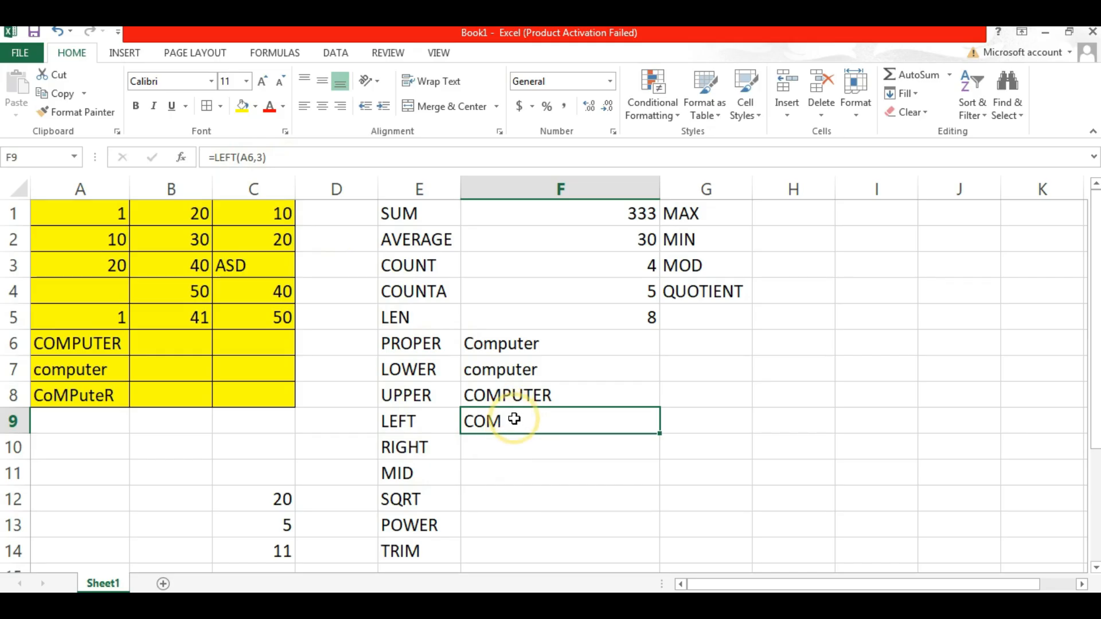
left_click(262, 156)
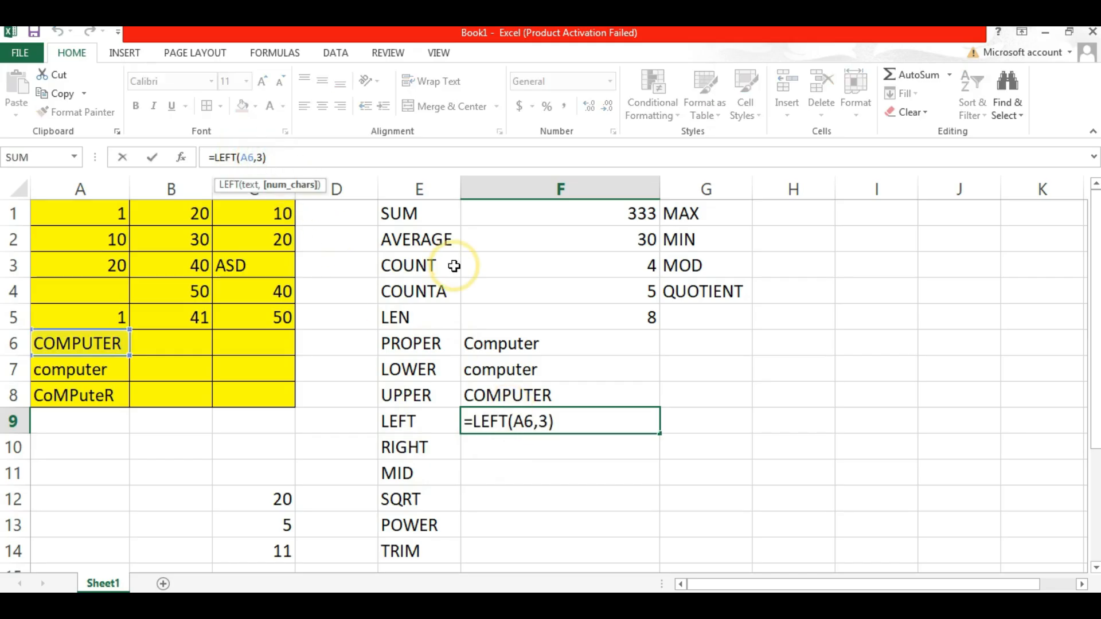
key("BackSpace")
type("4")
key("Return")
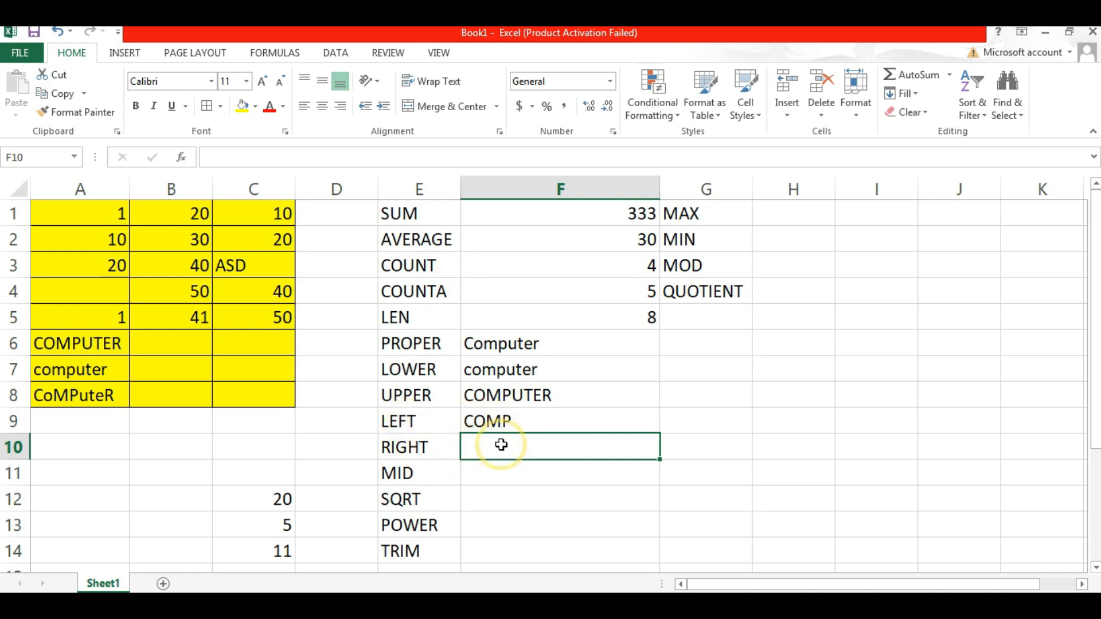
Enter =RIGHT(A6,4) in cell F10 to extract the last four characters of COMPUTER
type("=")
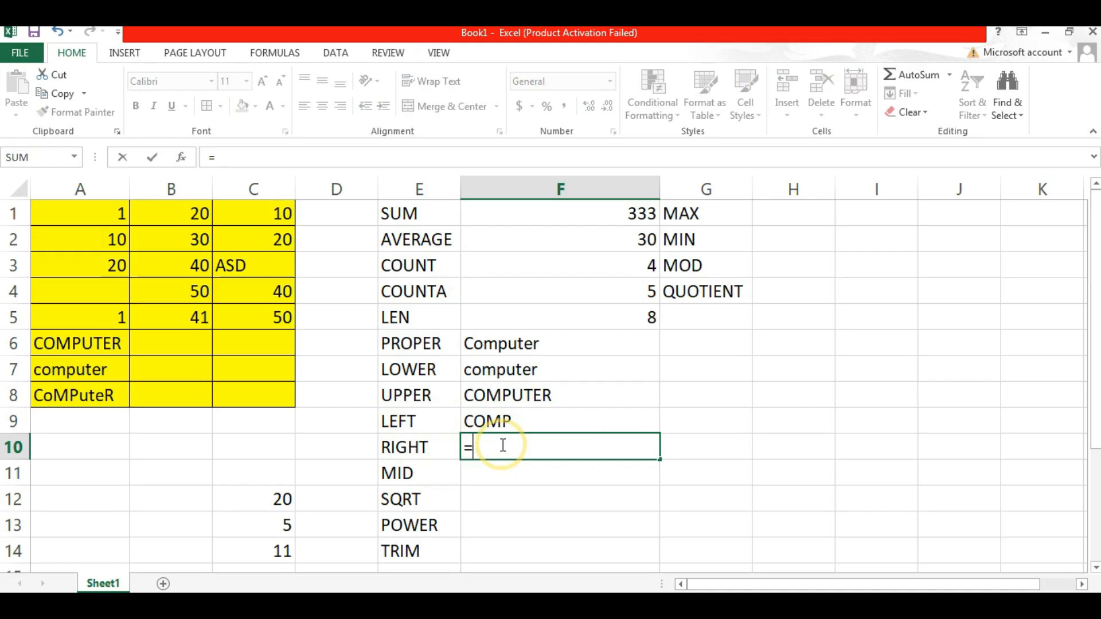
type("RIGHT(")
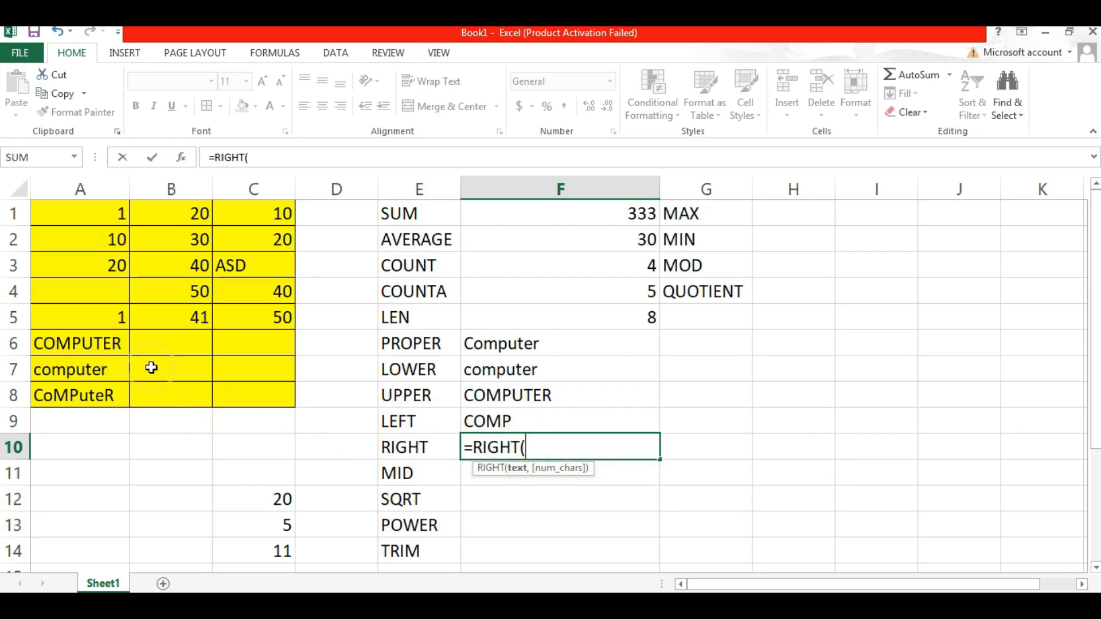
left_click(89, 350)
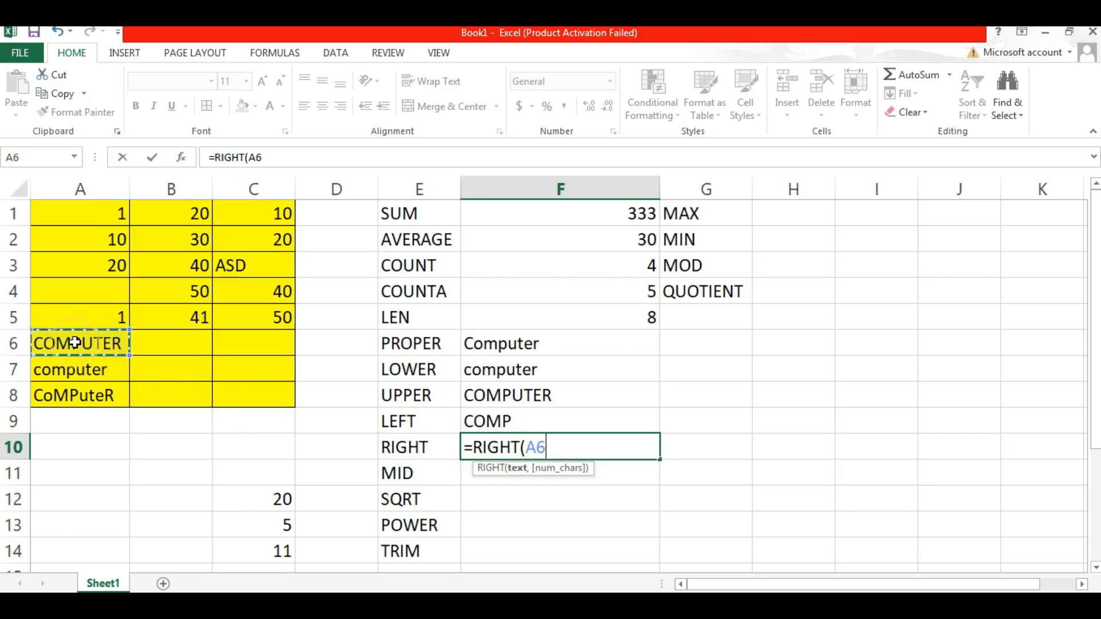
type(",4")
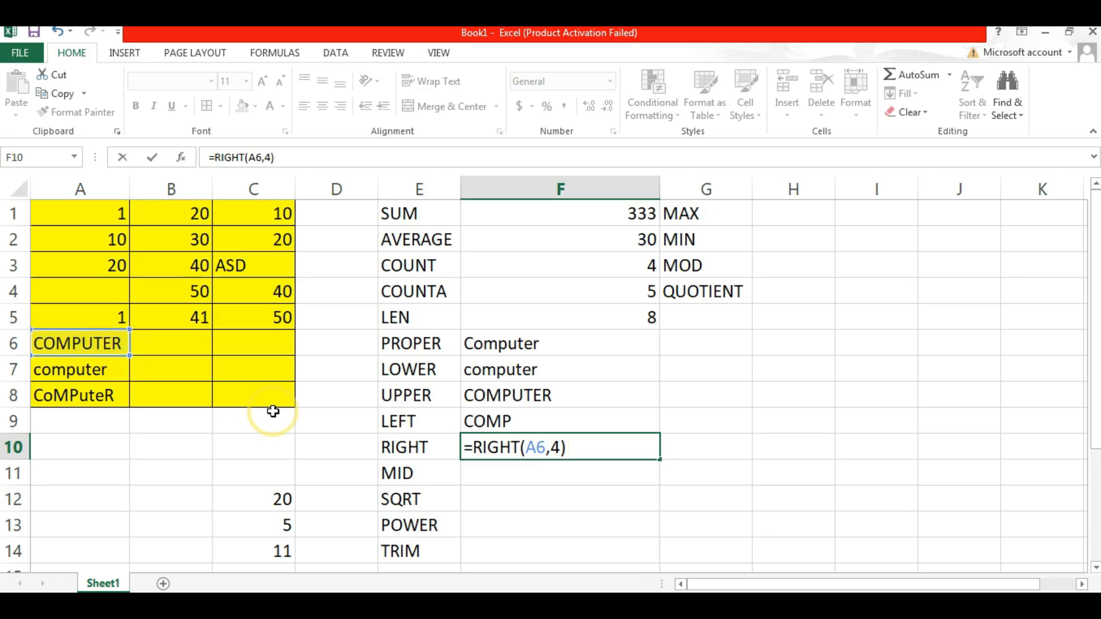
key("Return")
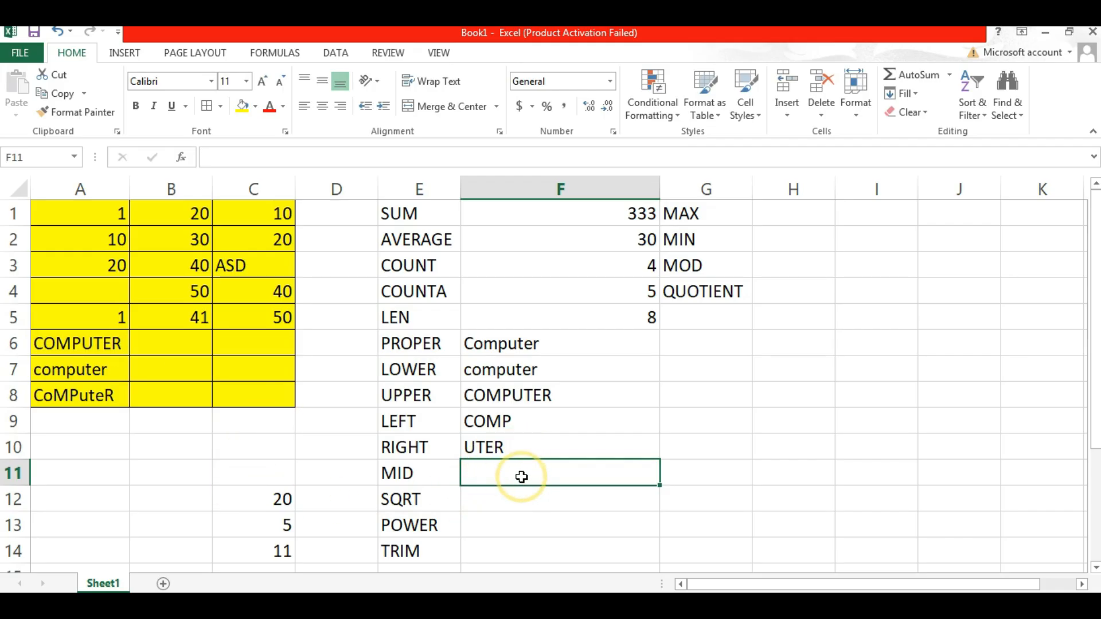
Enter =MID(A6,2,4) in cell F11 to extract four characters of COMPUTER starting from the second
type("=MID(")
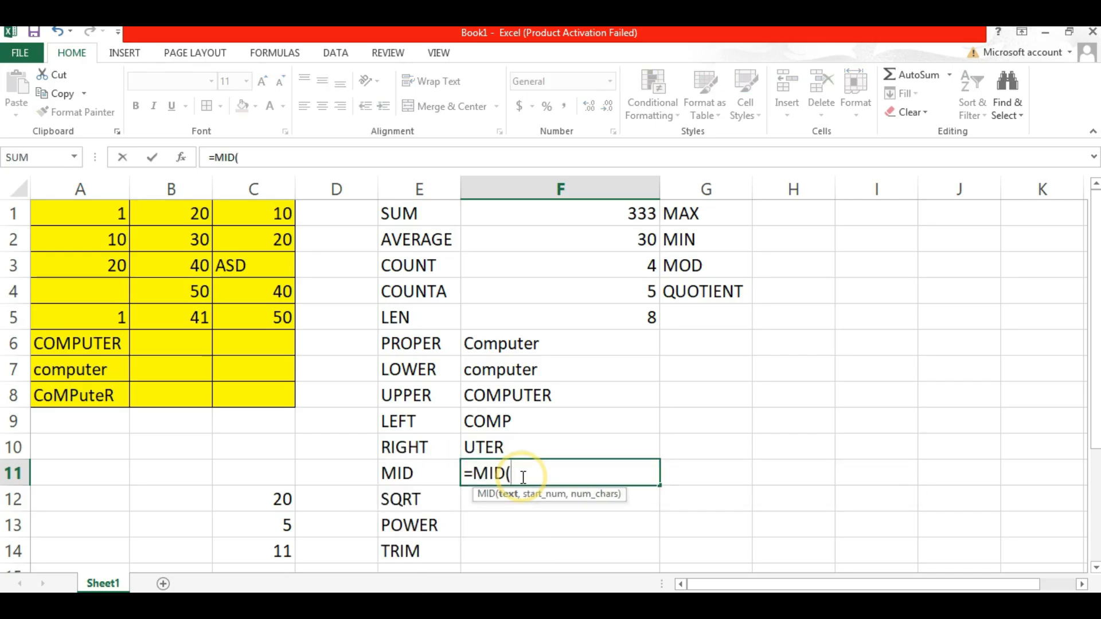
left_click(68, 344)
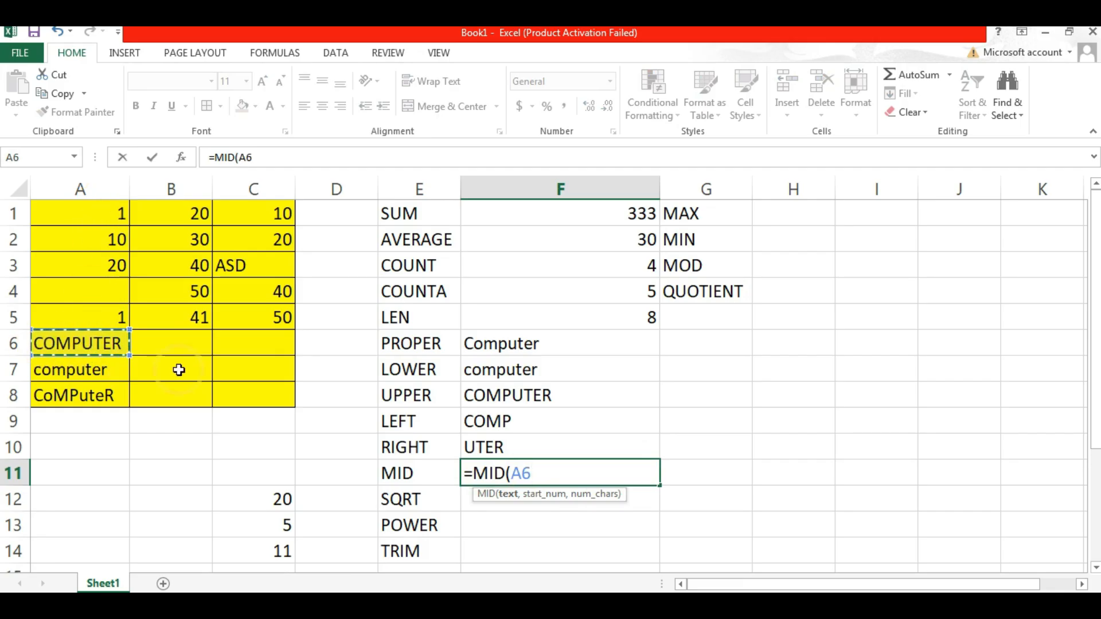
type(",")
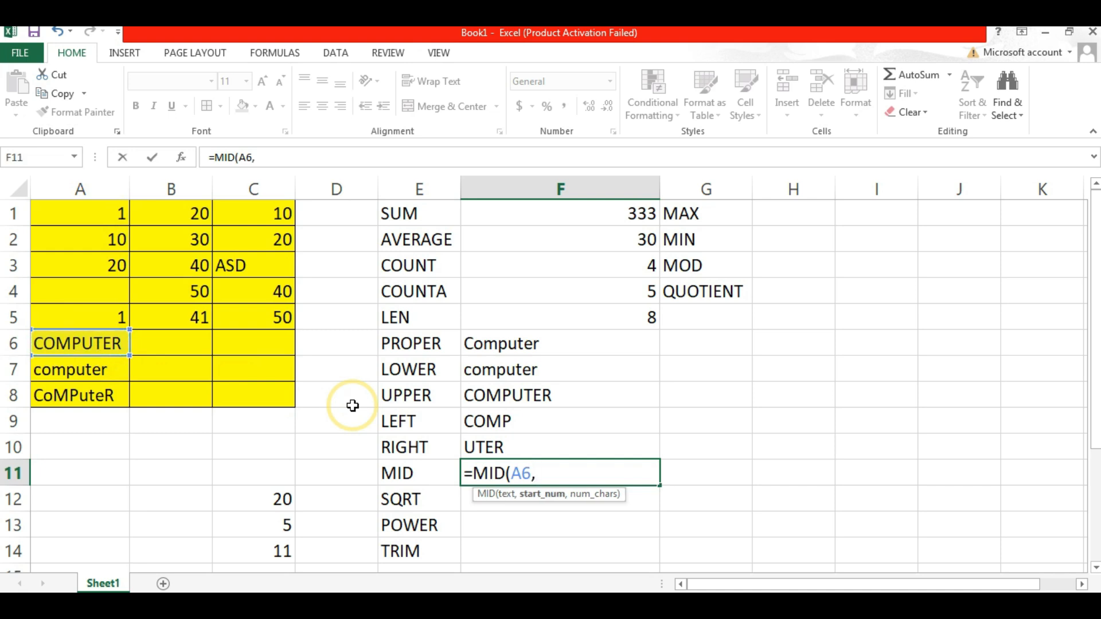
type("2,4")
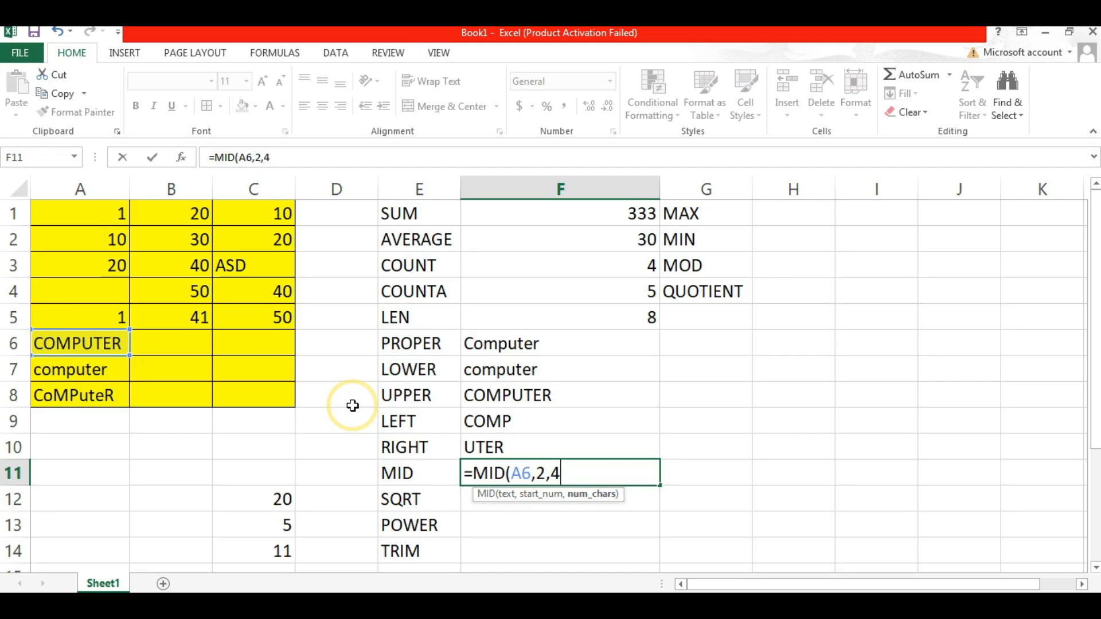
type(")")
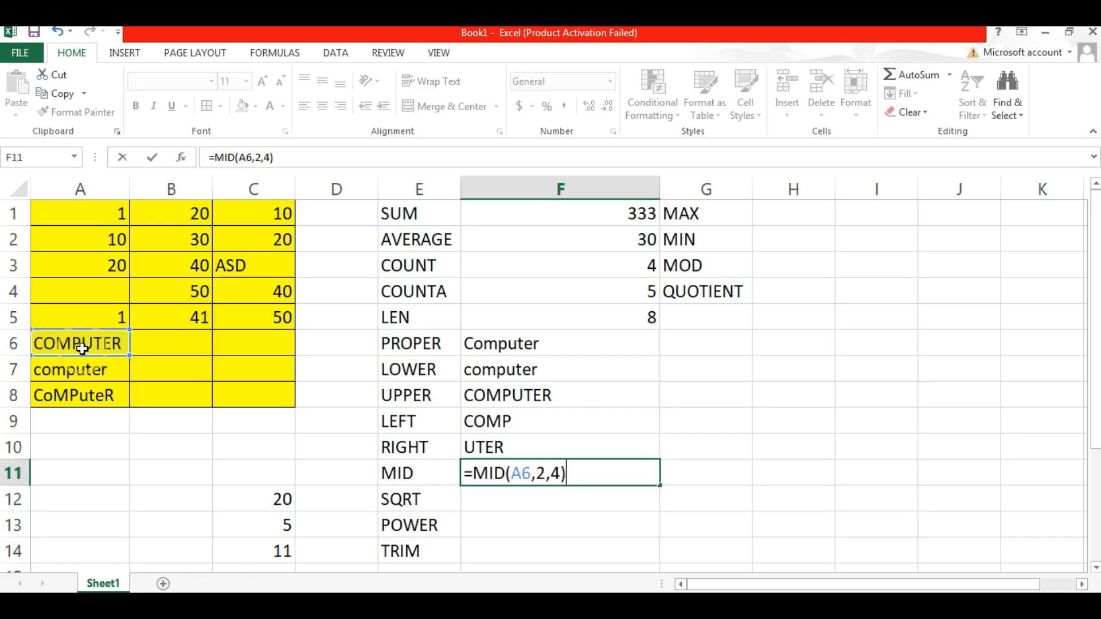
key("Return")
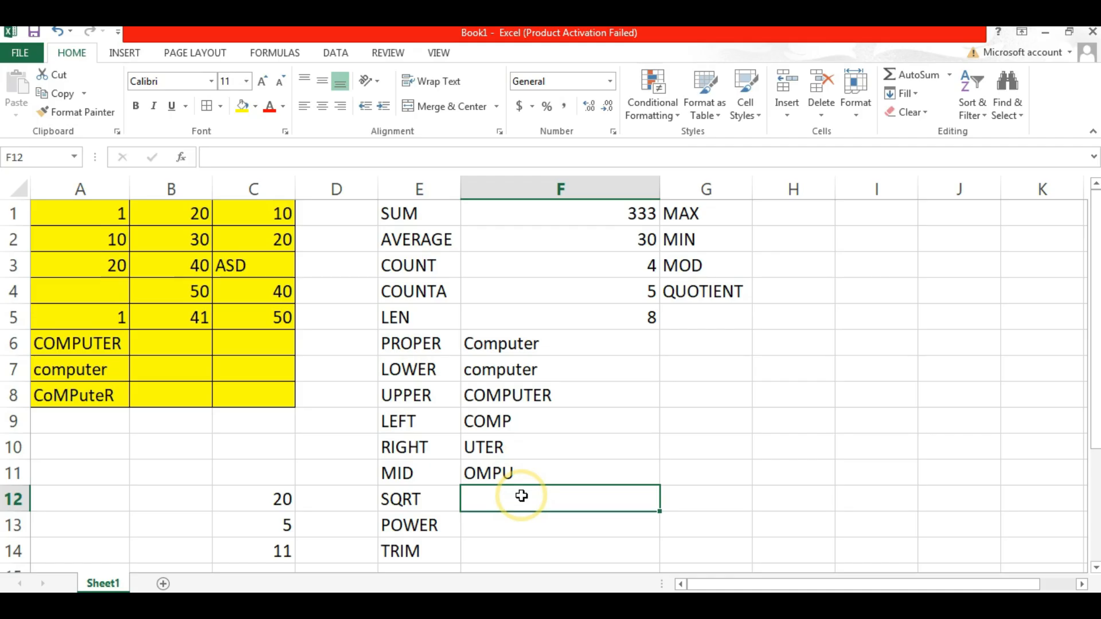
Enter =SQRT(16) in cell F12 to calculate the square root of 16, and review the cell
type("=S")
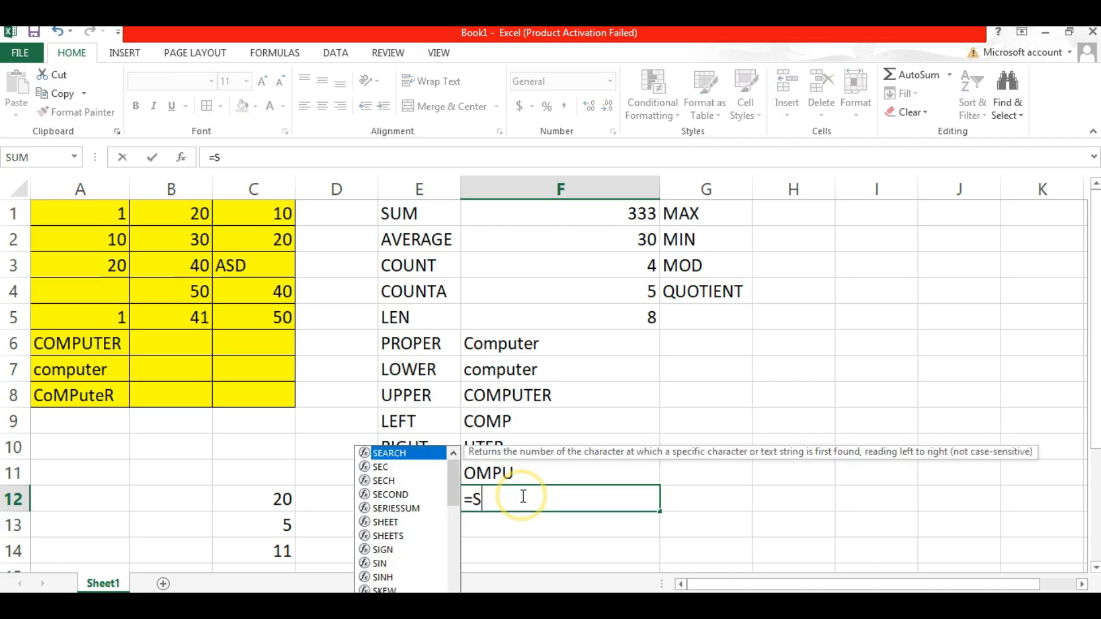
type("QRT(")
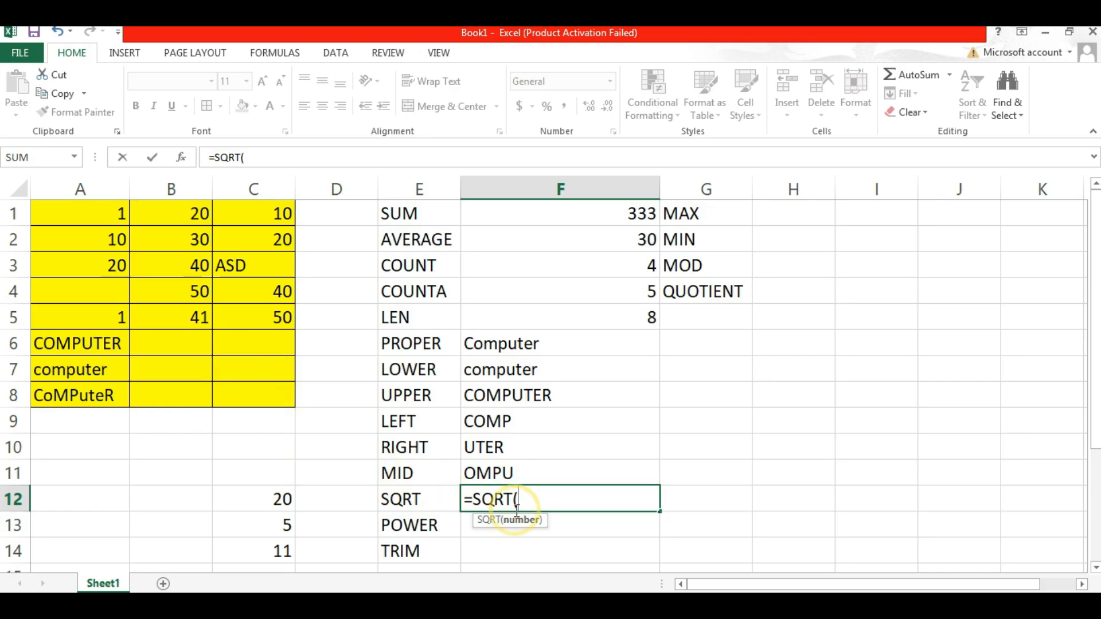
type("16)")
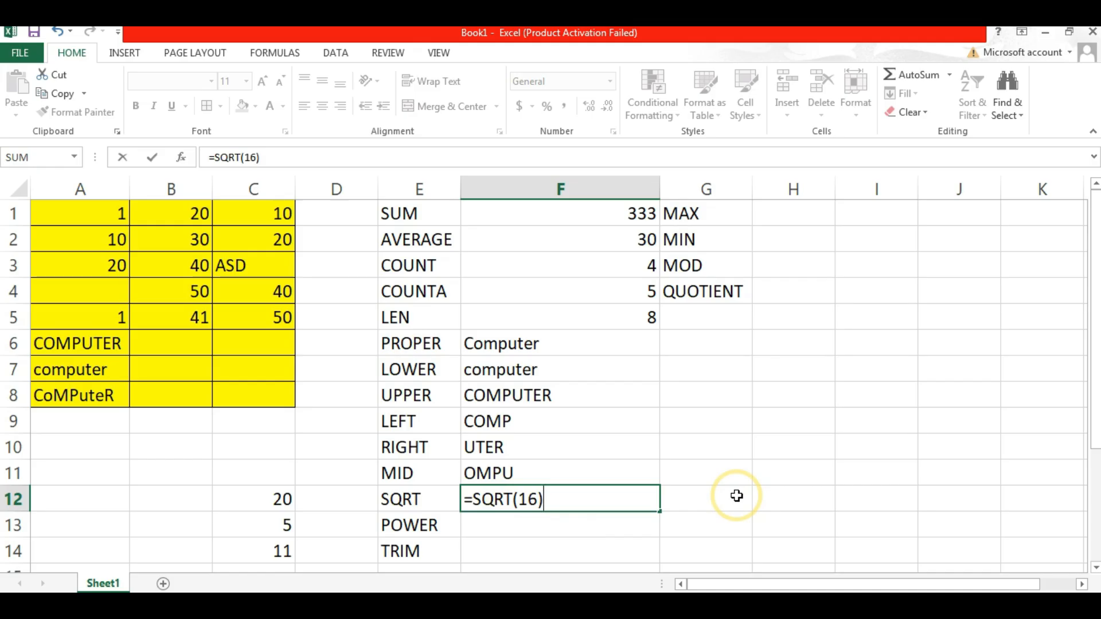
key("Return")
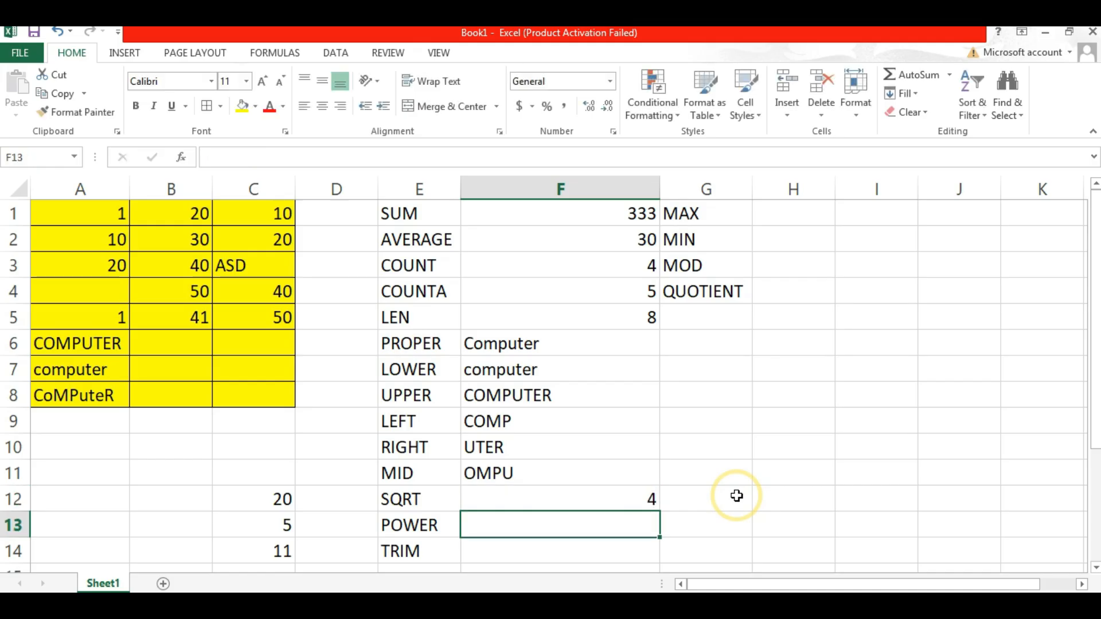
left_click(631, 494)
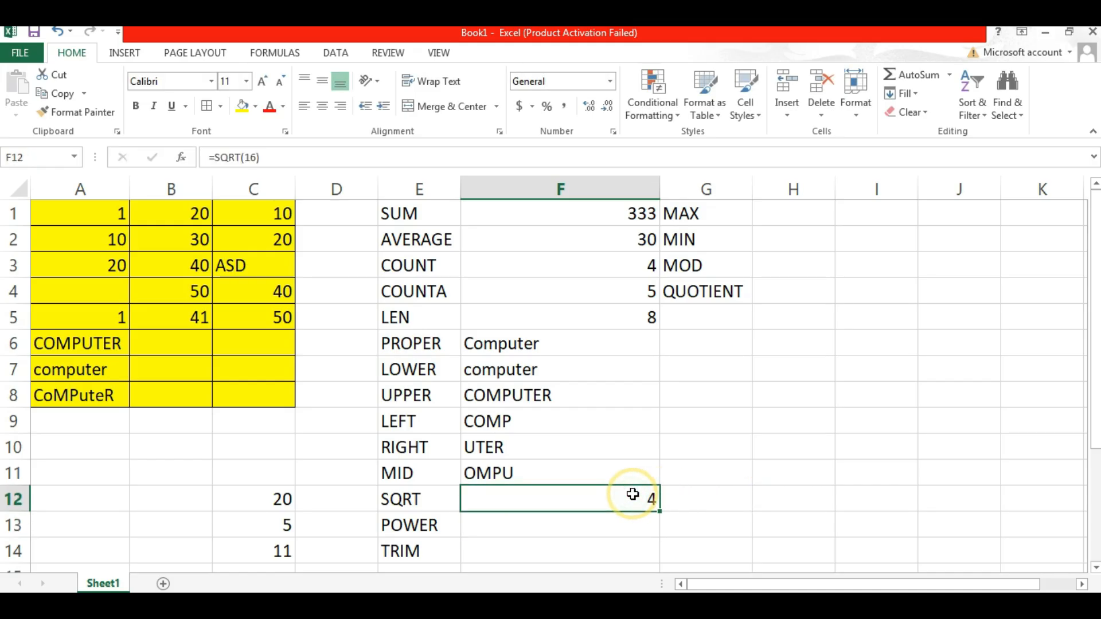
Enter =POWER(2,3) in cell F13 to raise 2 to the power of 3
left_click(562, 523)
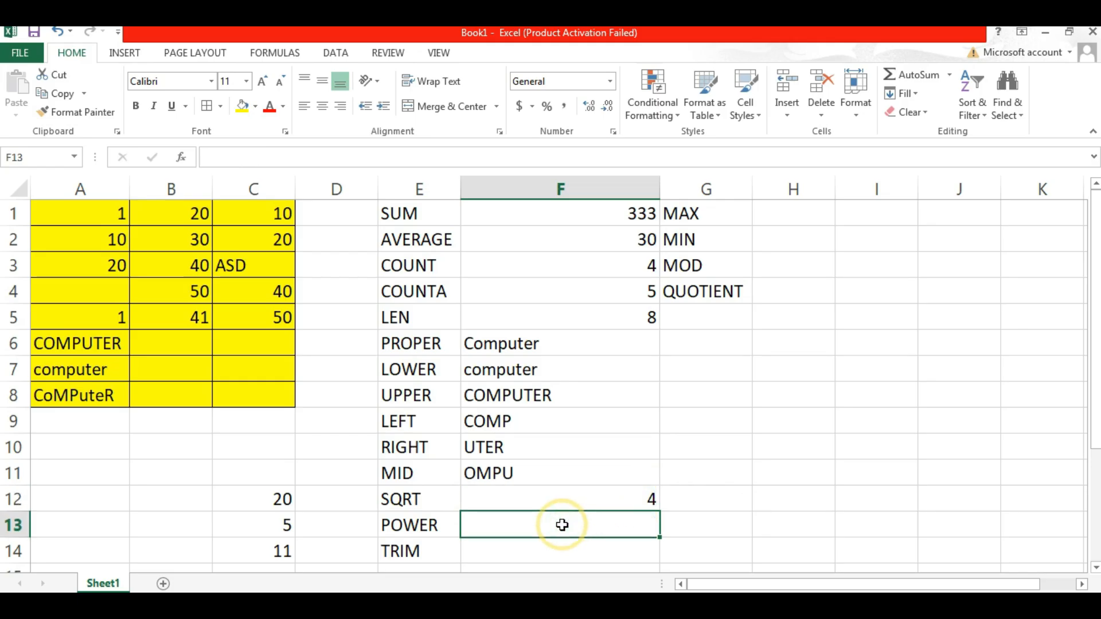
type("=POWER(")
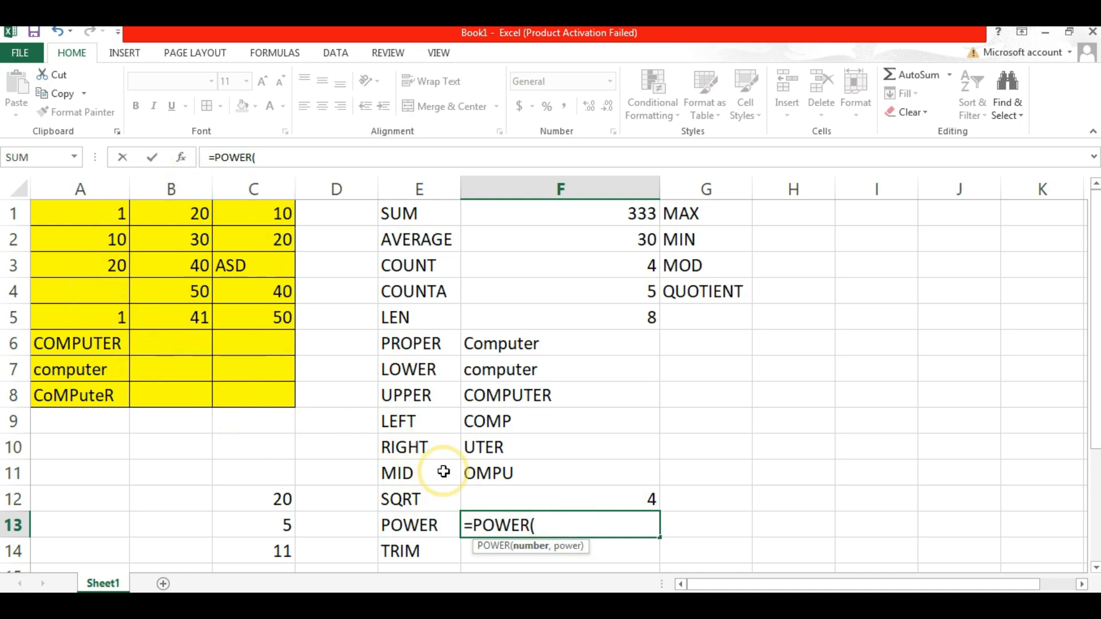
type("2,3)")
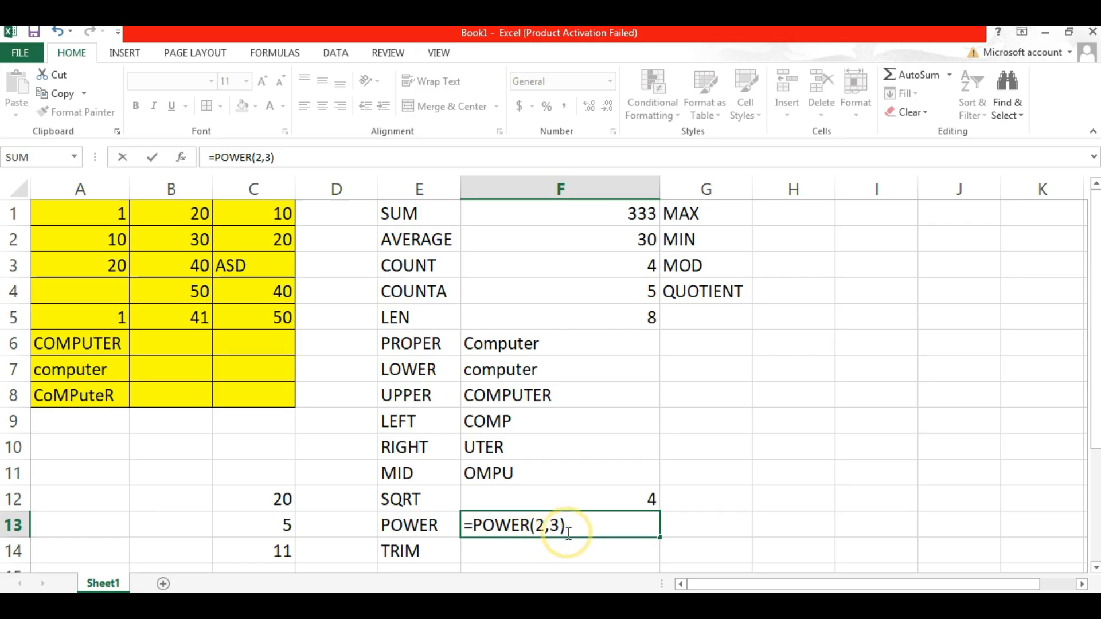
key("Return")
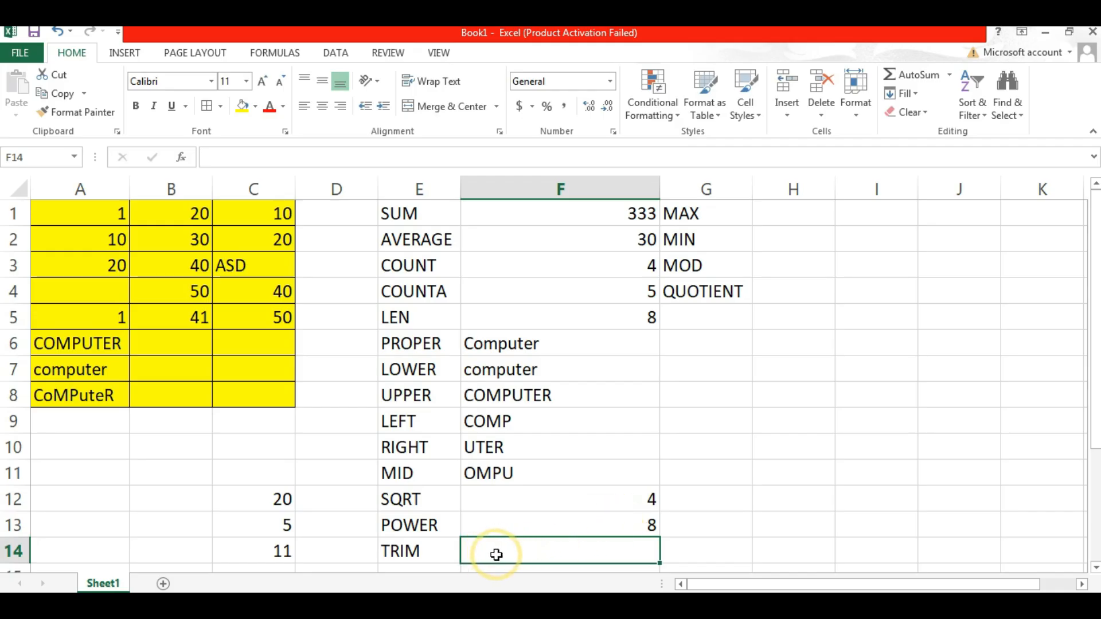
Enter a TRIM formula in cell F14 on the text COMPUTER COURSE, written with several spaces between the words, to remove the extra spaces
type("=")
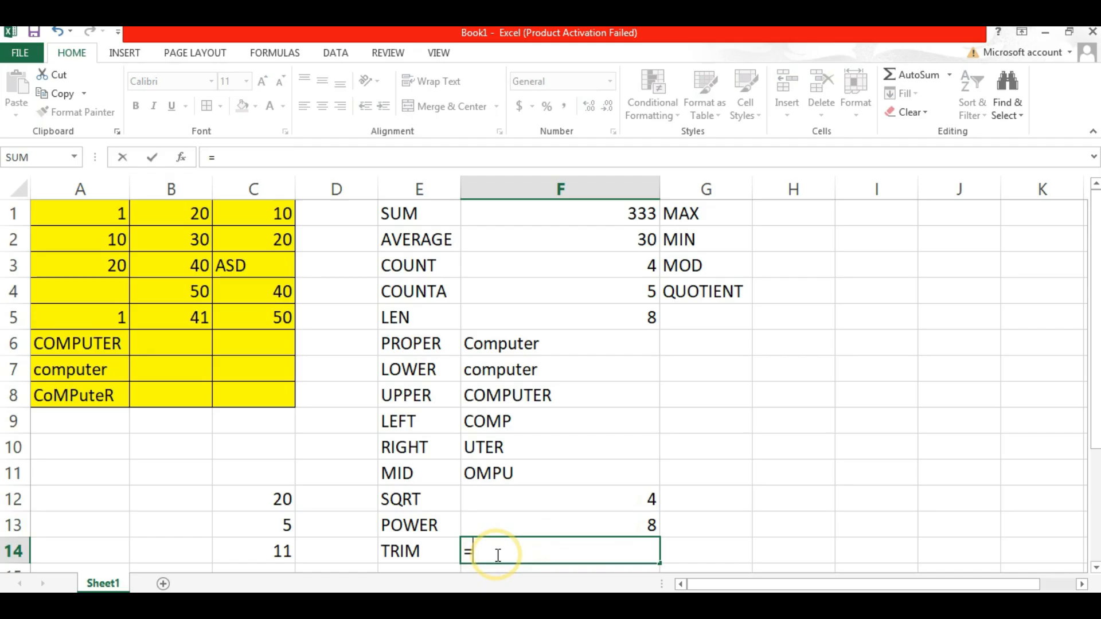
type("TRIM")
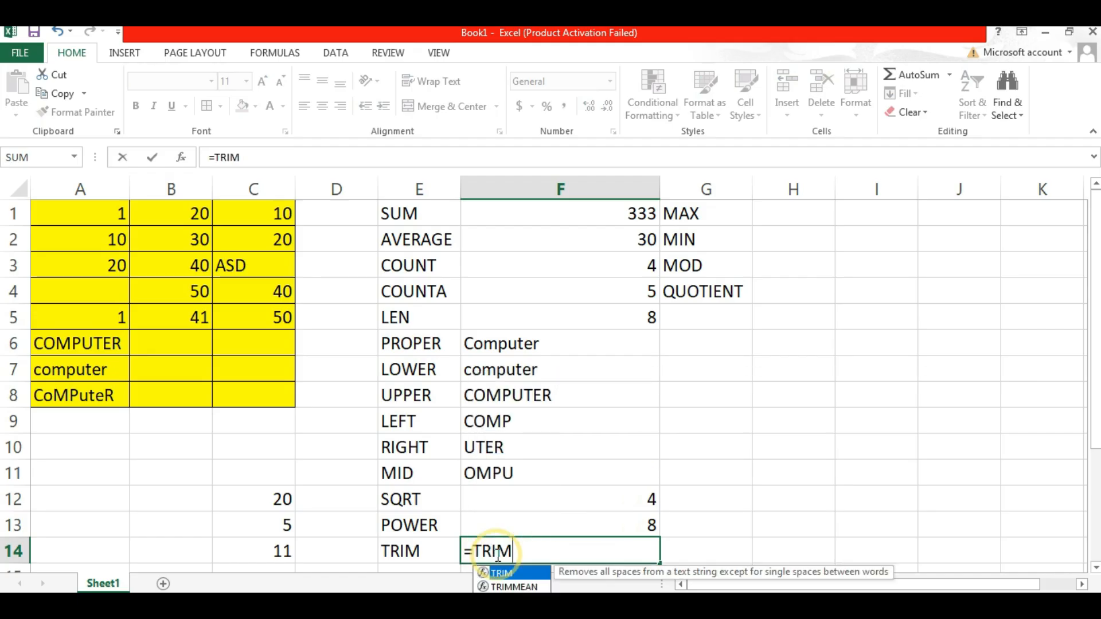
type("(")
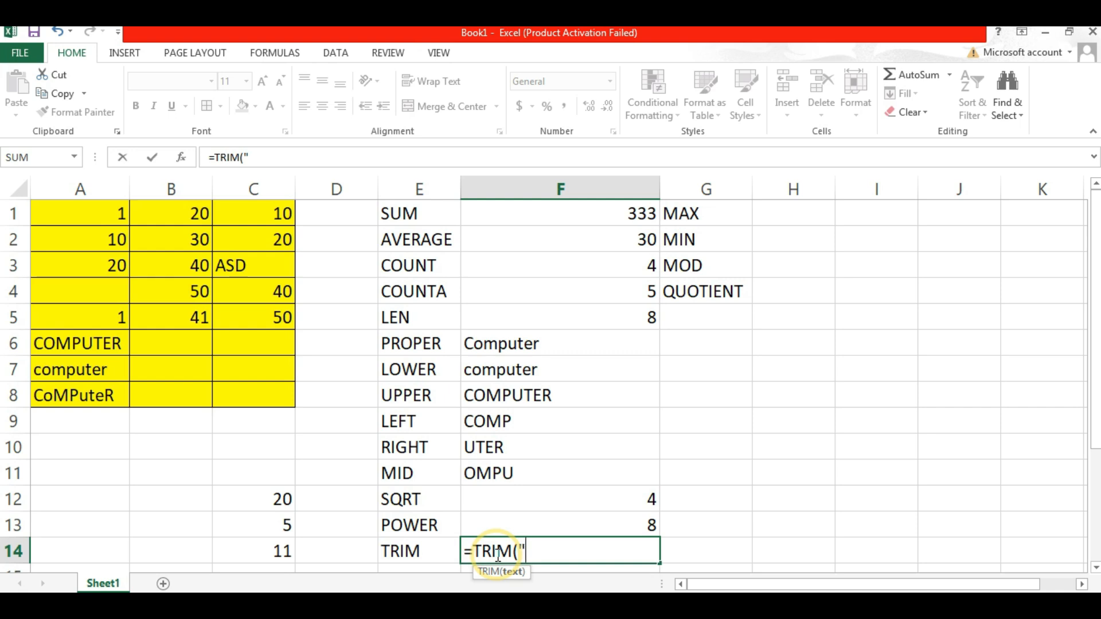
type("\"COMPUTER")
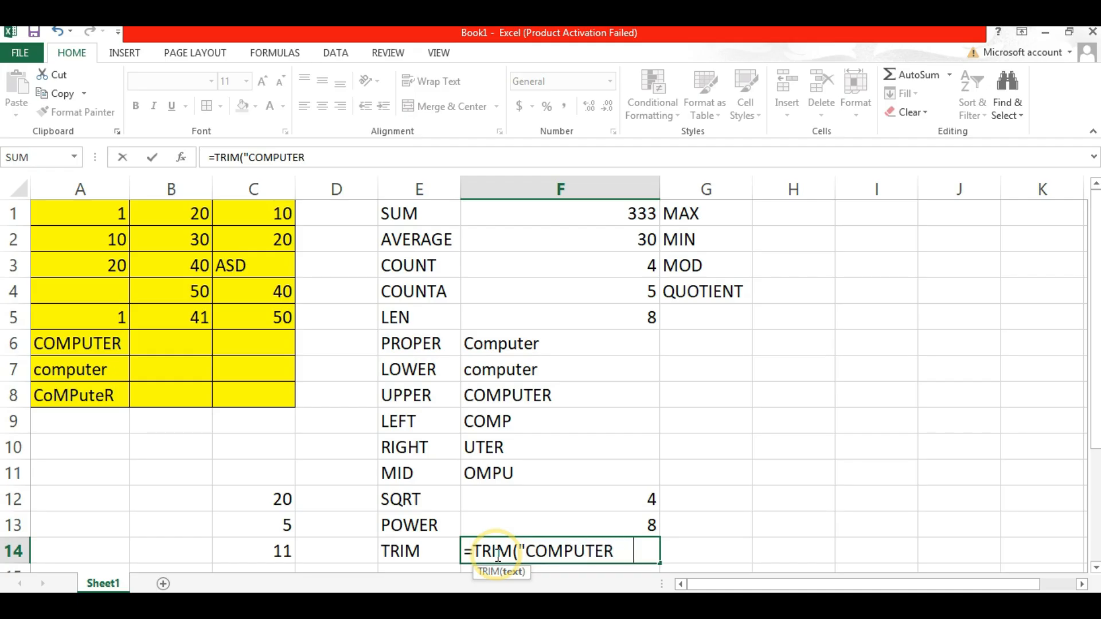
type("     COURSE\")")
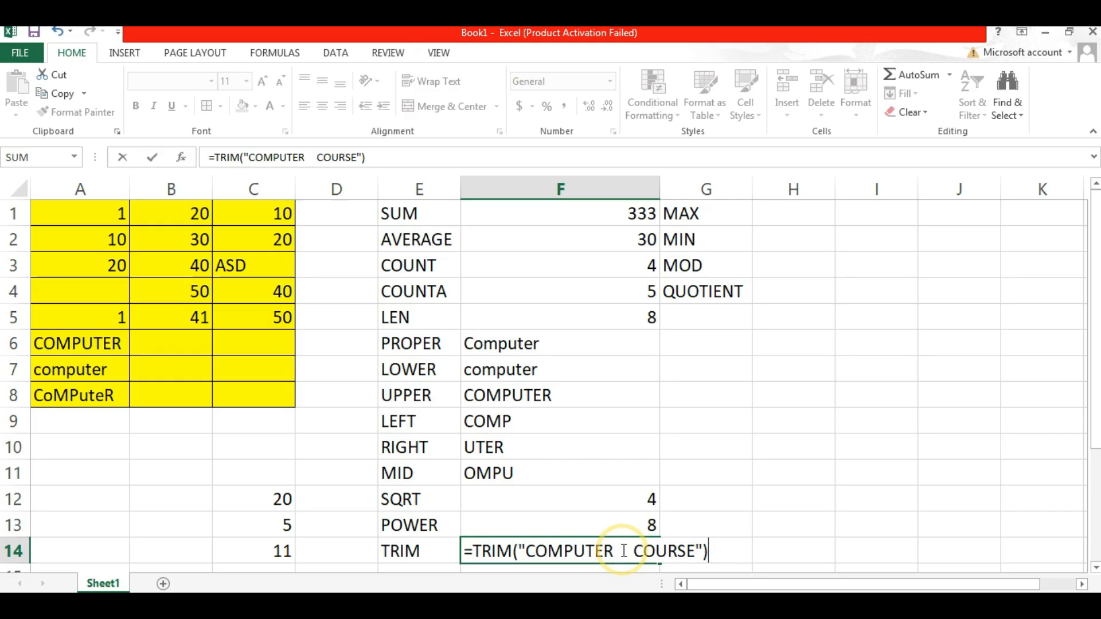
key("Return")
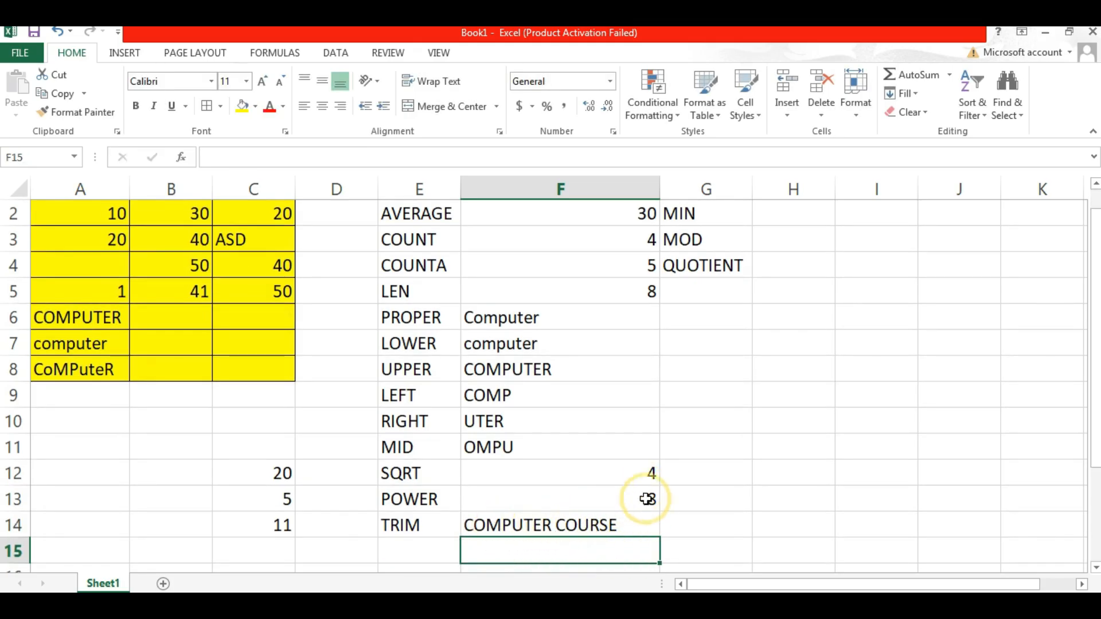
Review the PROPER formula in cell F6 and enter =PROPER("cOMPuter") in cell G6 to convert directly quoted text to proper case
scroll(644, 513, "up", 1)
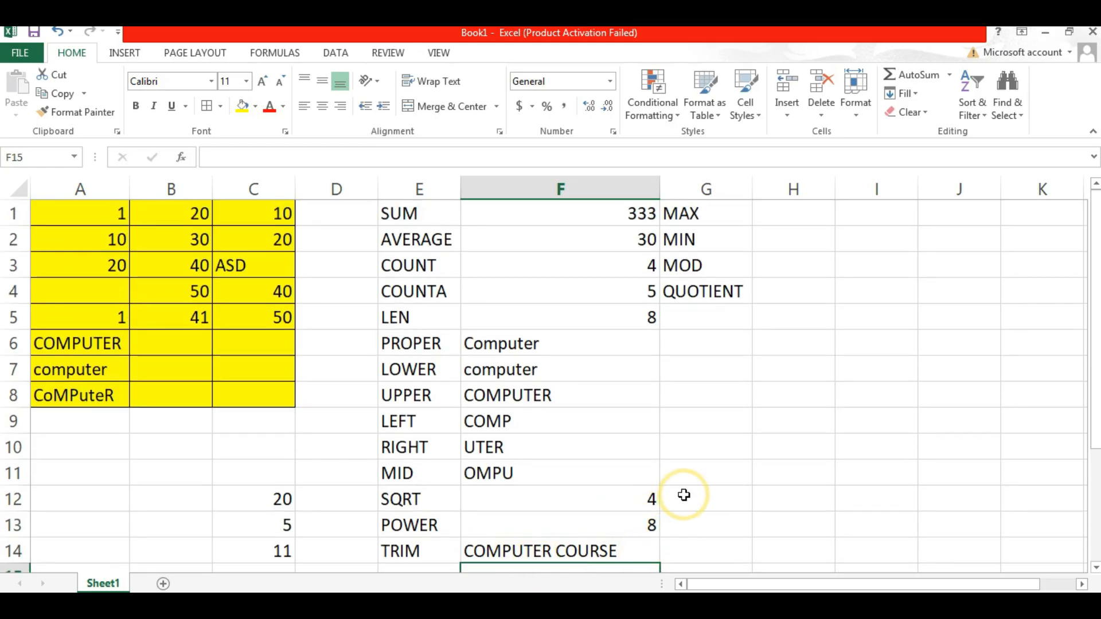
left_click(519, 345)
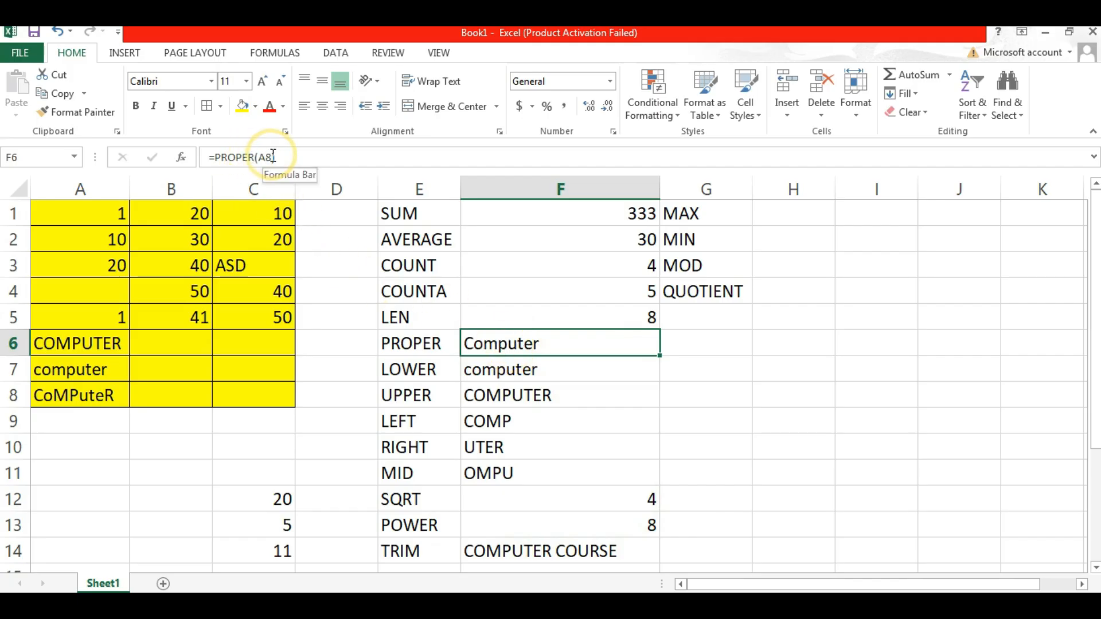
left_click(702, 346)
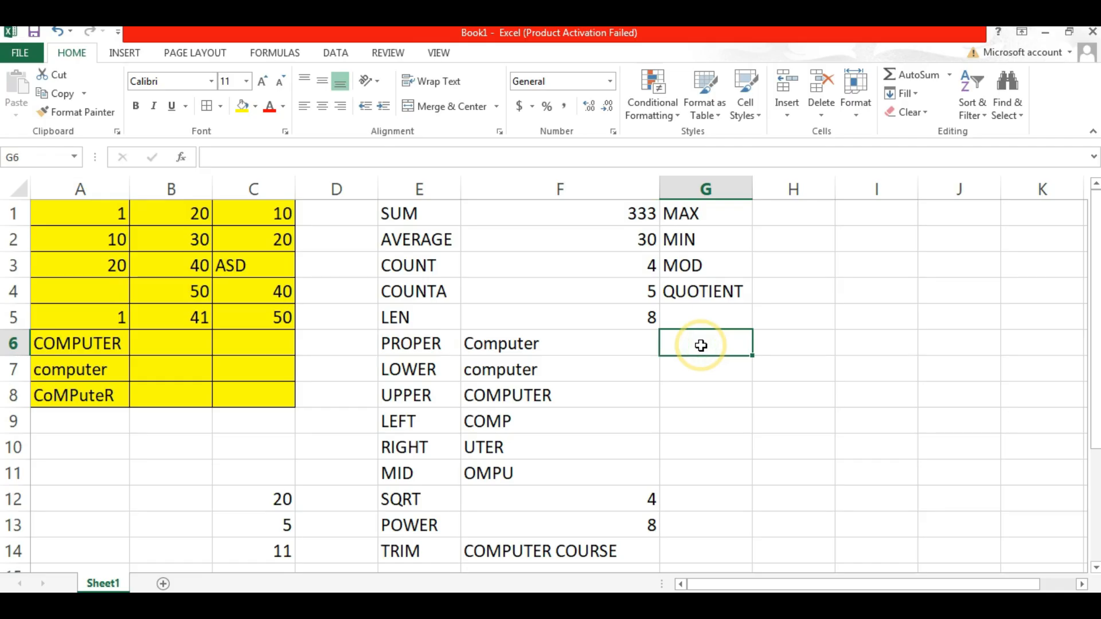
type("=PR")
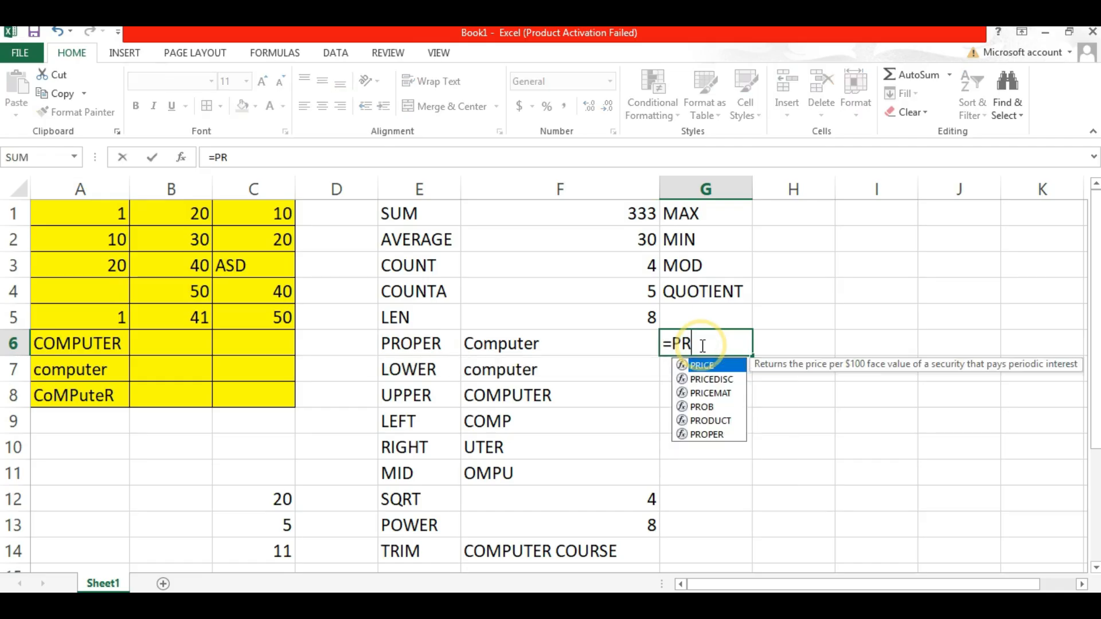
type("OPER")
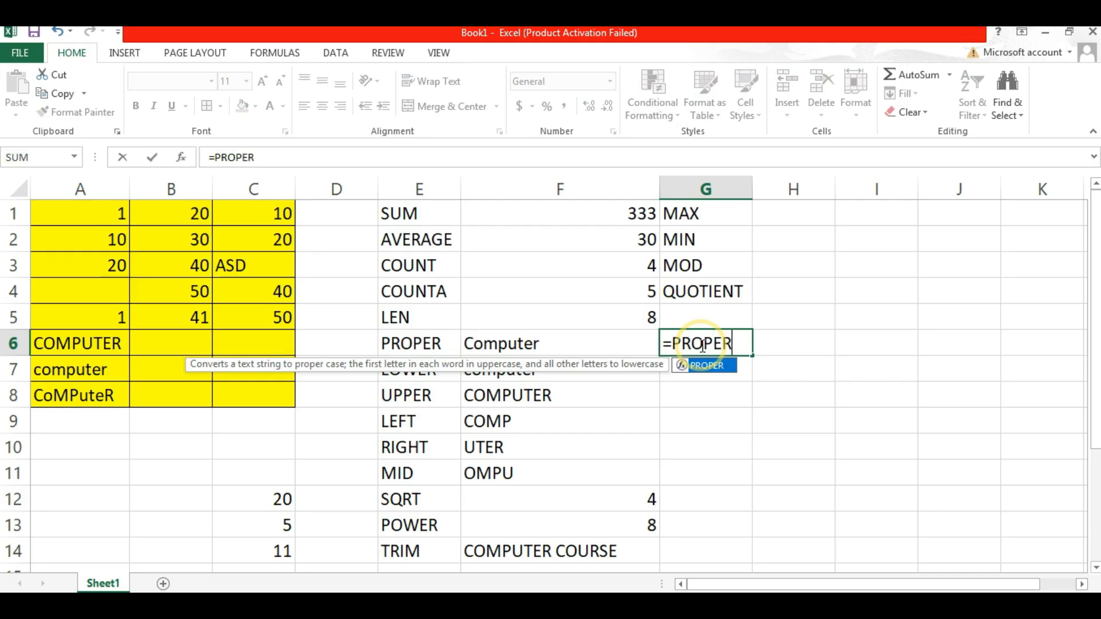
type("(")
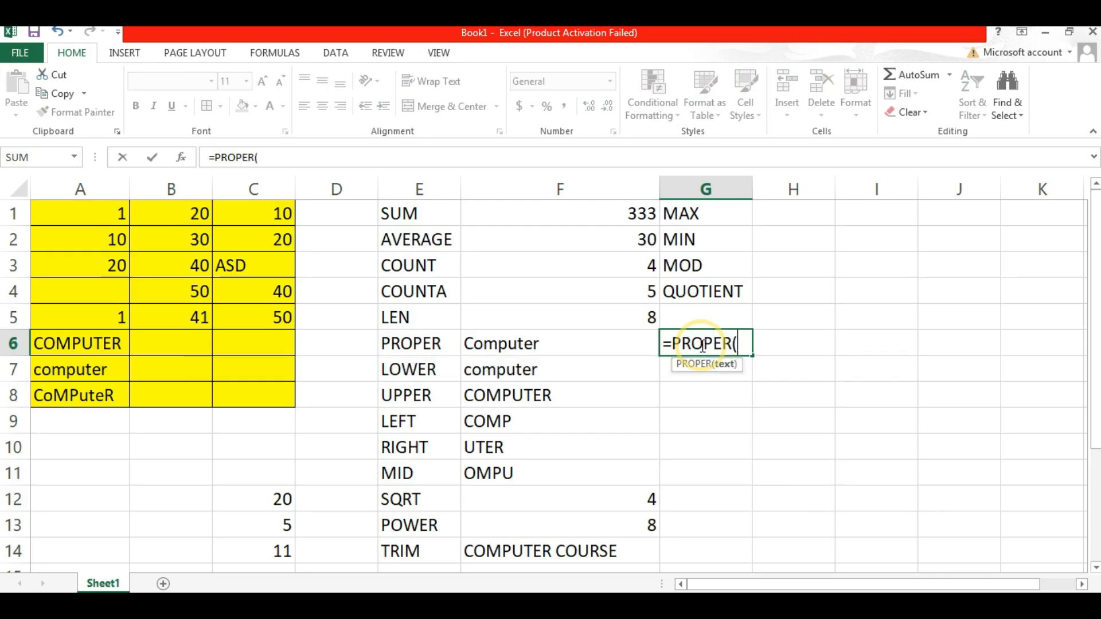
type("\"cM")
key("BackSpace")
type("OMP")
type("u")
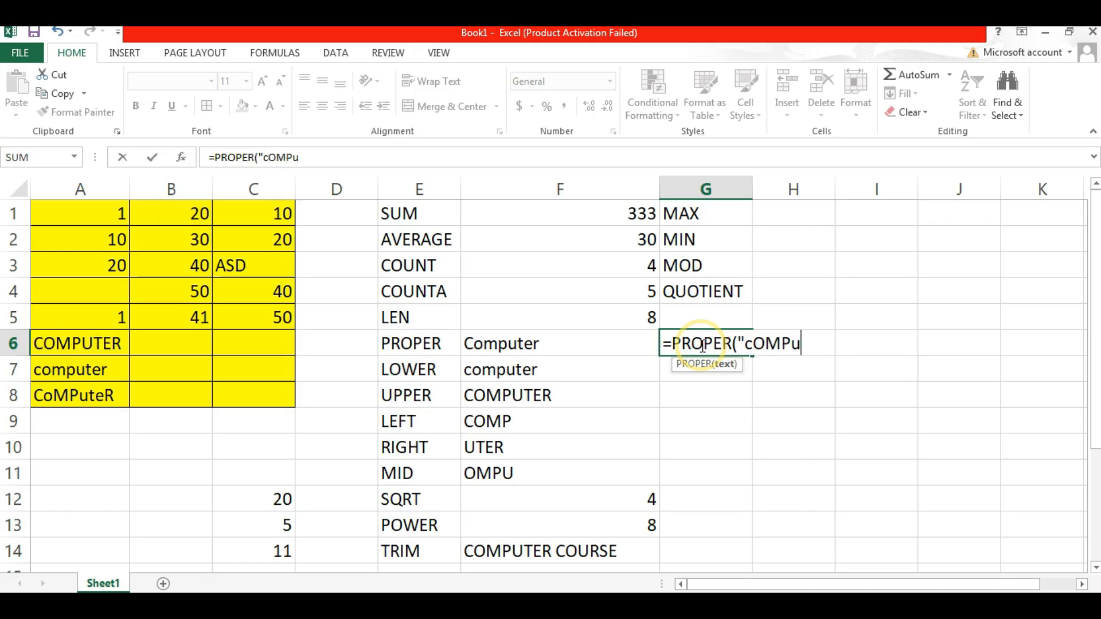
type("ter))")
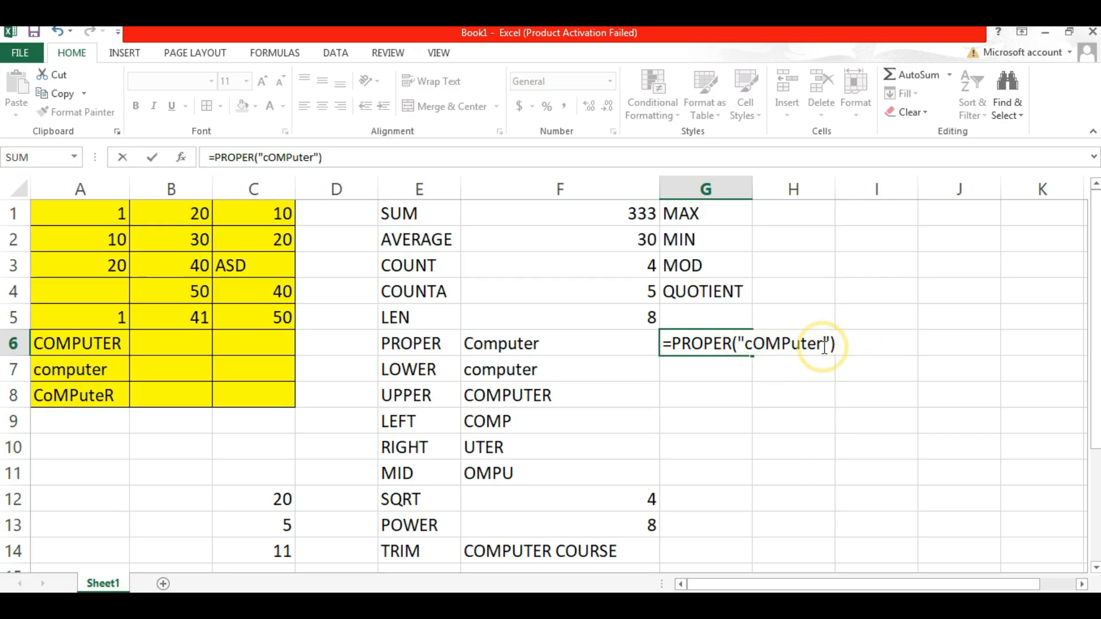
key("Return")
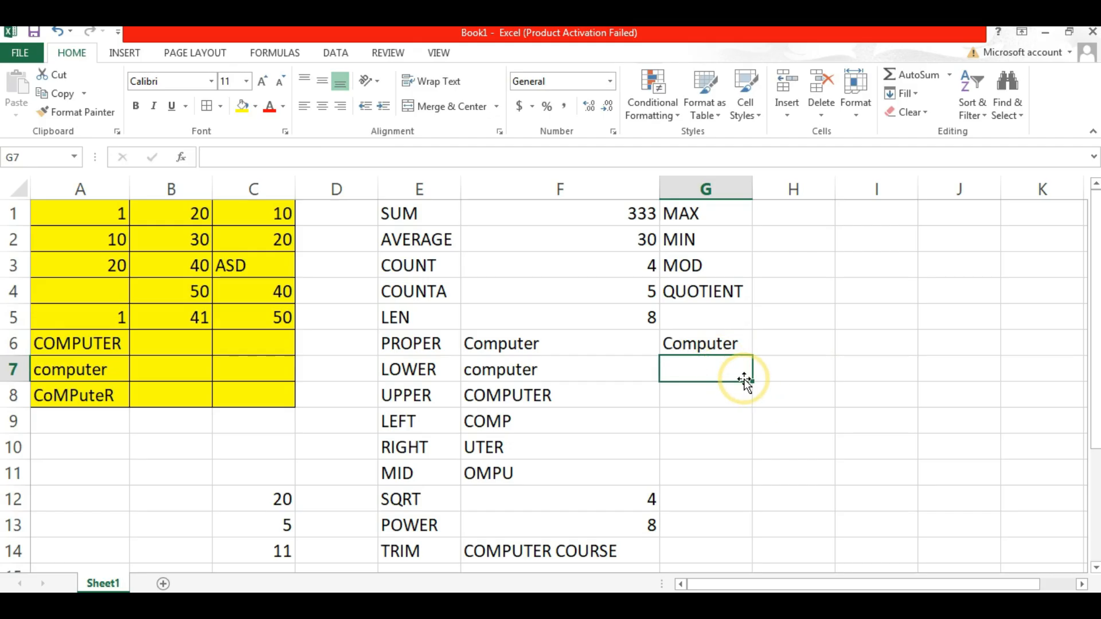
Enter =LOWER("rom") in cell G7 to apply the lowercase function to directly quoted text
type("=")
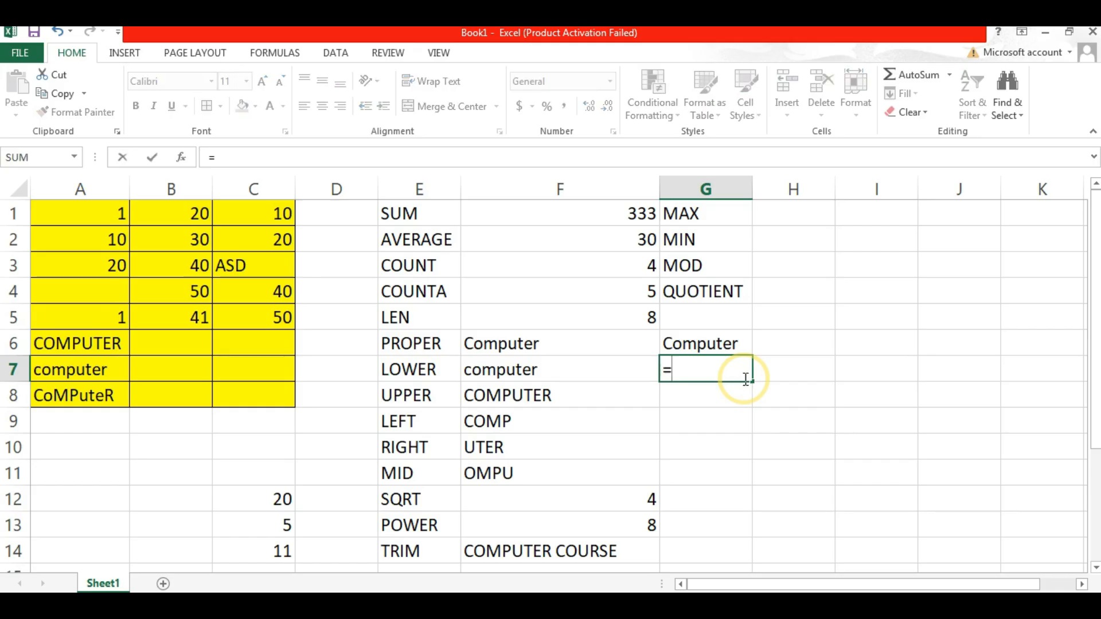
type("lo")
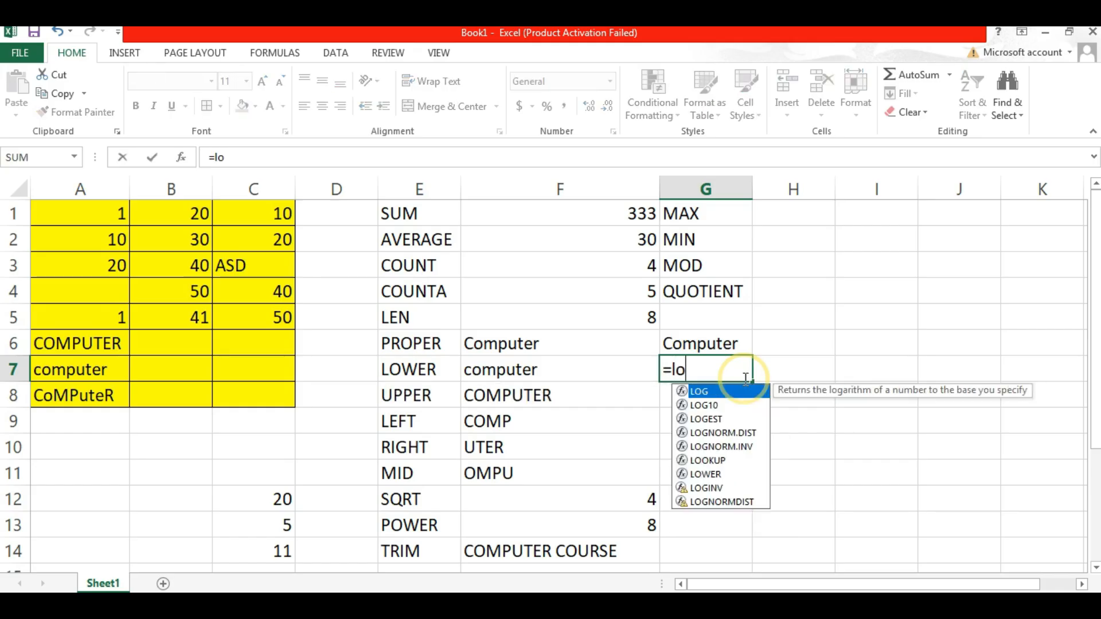
type("wer(")
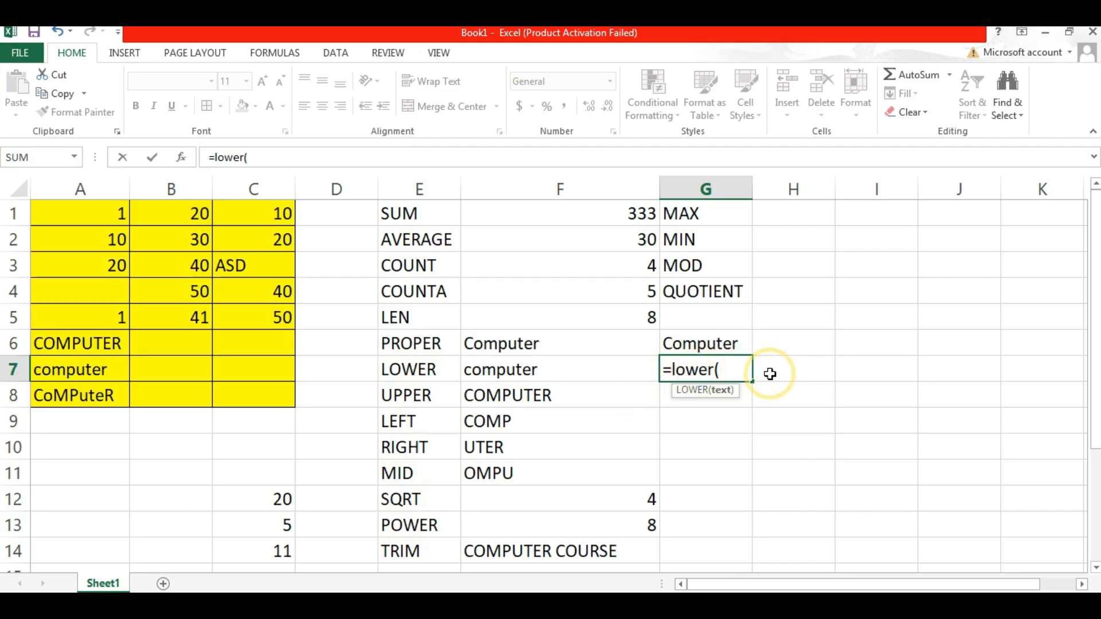
type("\"rom\")")
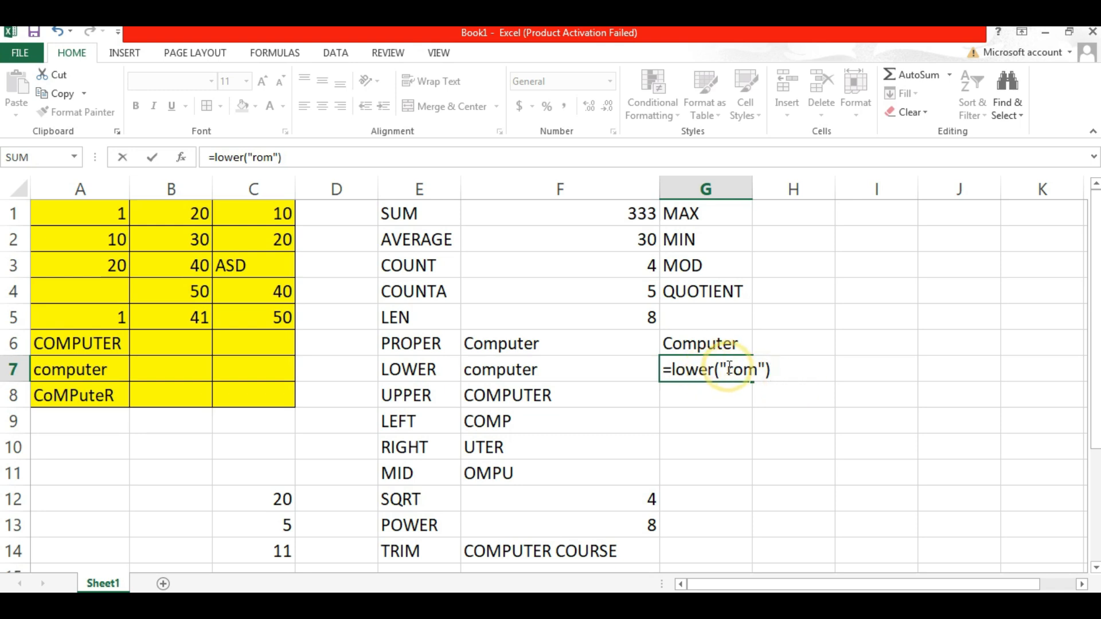
left_click_drag(758, 370, 728, 371)
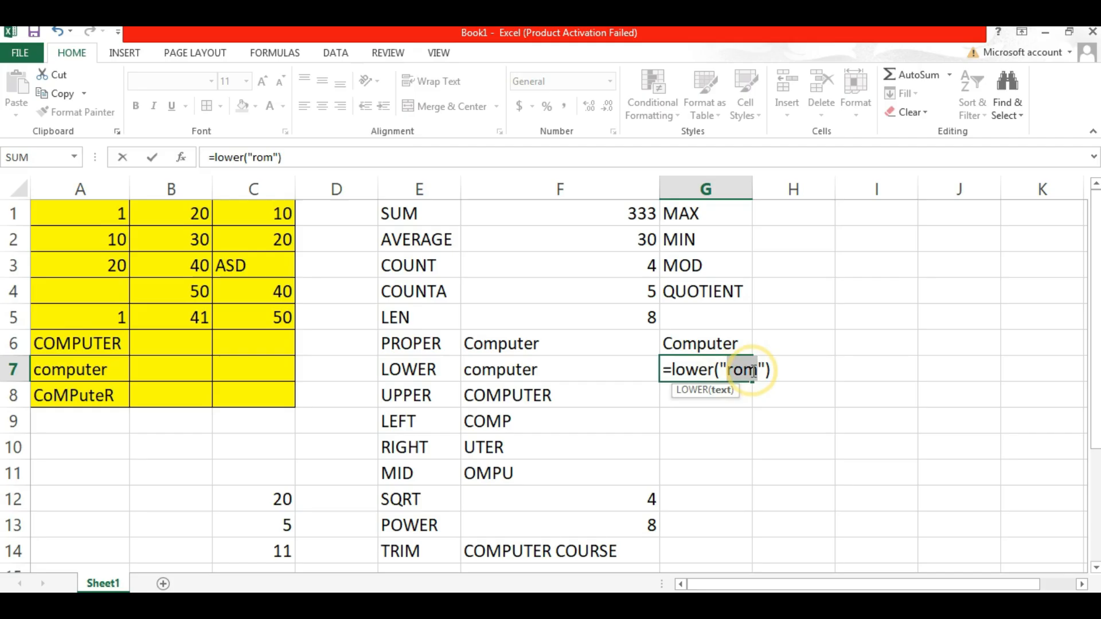
key("Return")
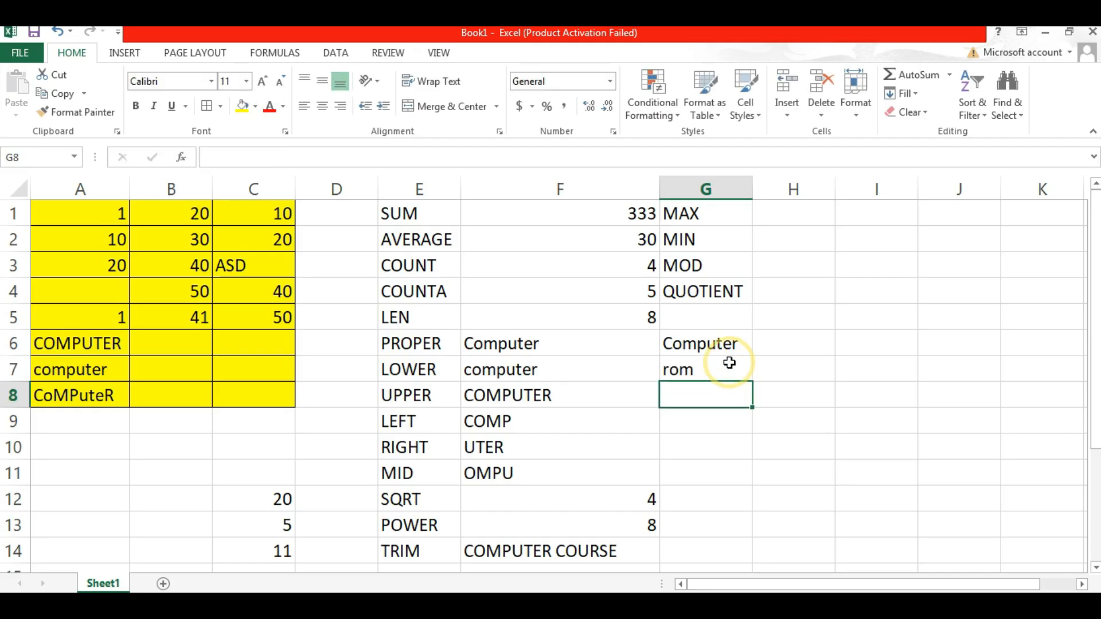
Change the quoted text in cell G7's LOWER formula to uppercase ROM, and review the cell and its LOWER label
left_click(729, 366)
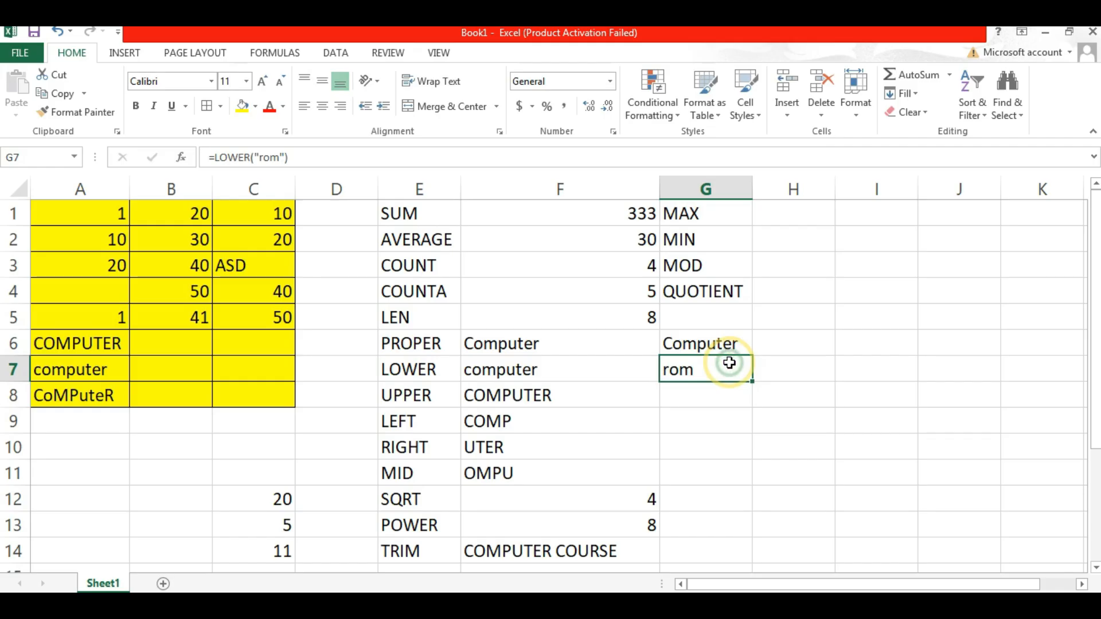
left_click(285, 157)
key("BackSpace")
key("BackSpace")
key("BackSpace")
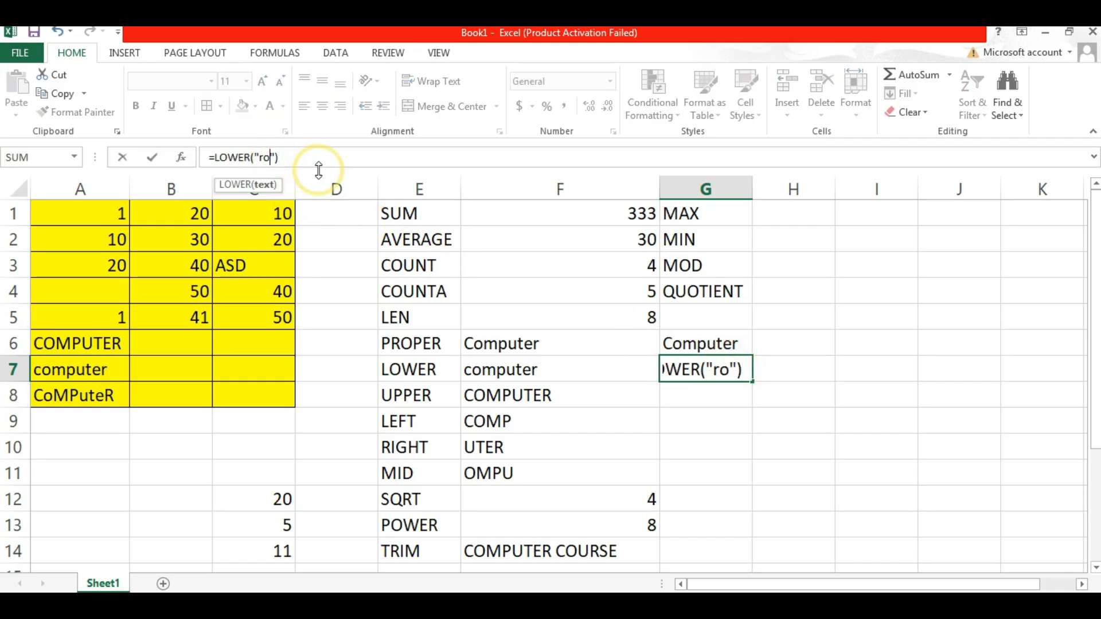
type("RAM")
key("BackSpace")
key("BackSpace")
type("OM")
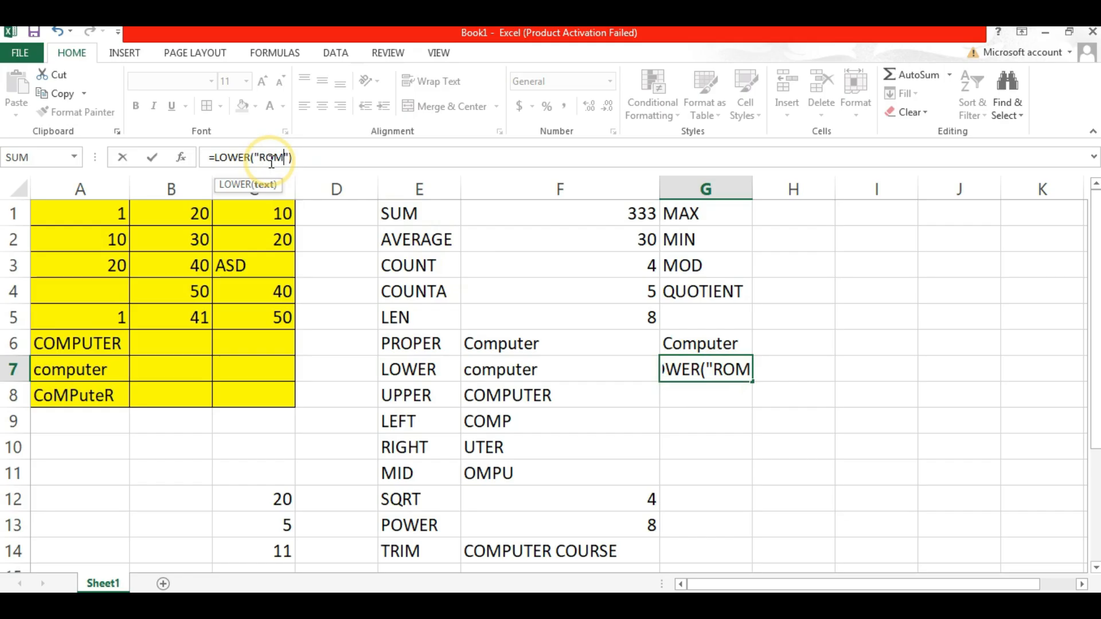
key("Return")
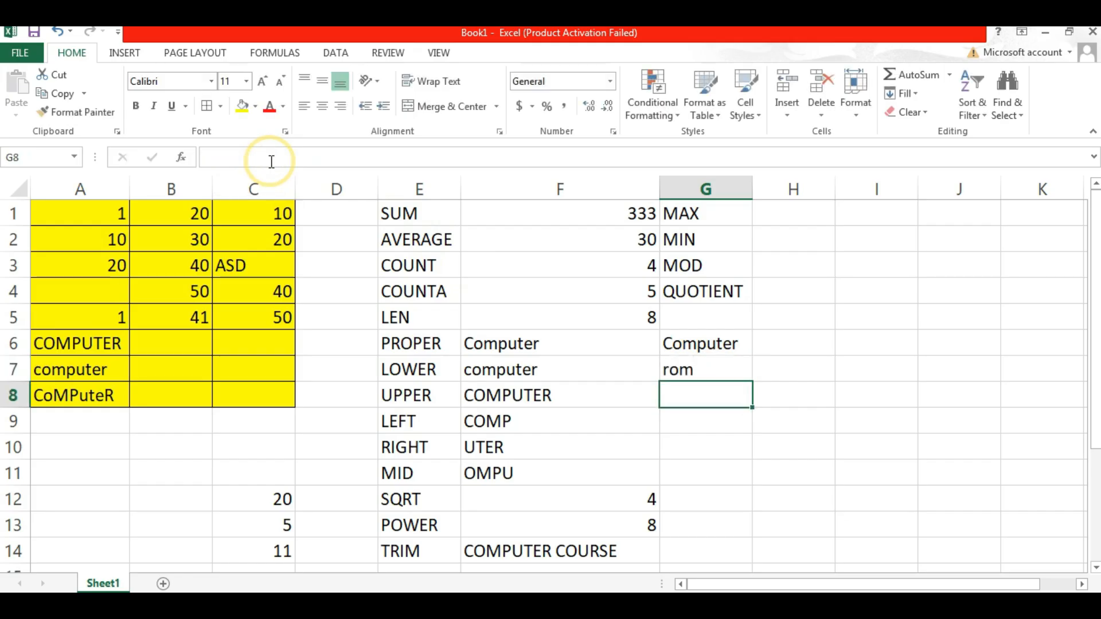
left_click(706, 372)
left_click(414, 370)
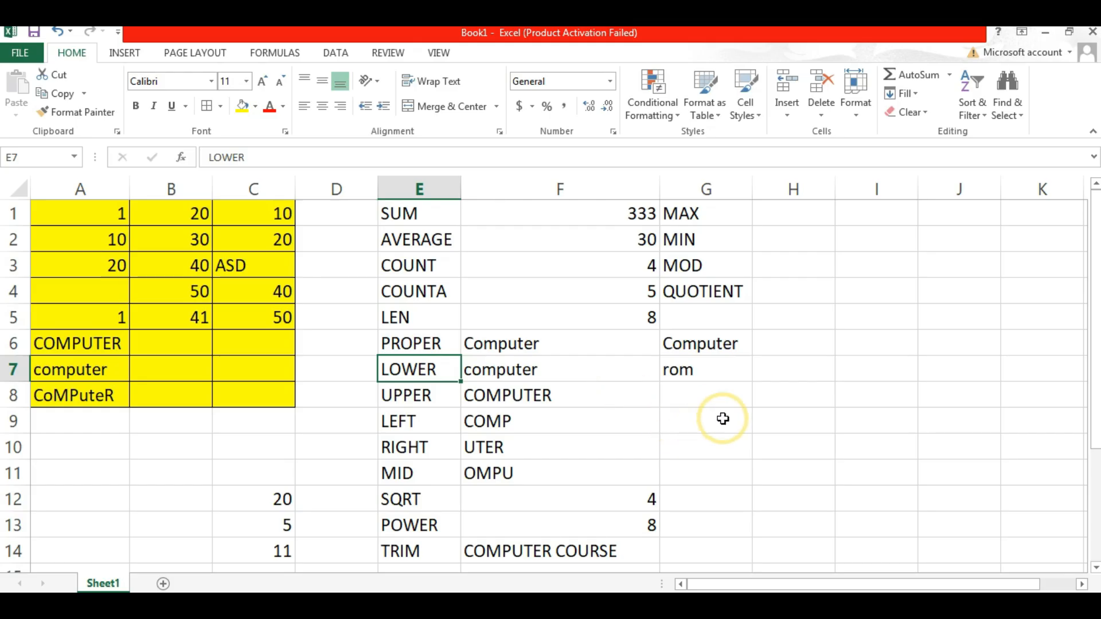
Enter =MAX(B1:B5) in cell H1 to find the largest value in that range
left_click(789, 221)
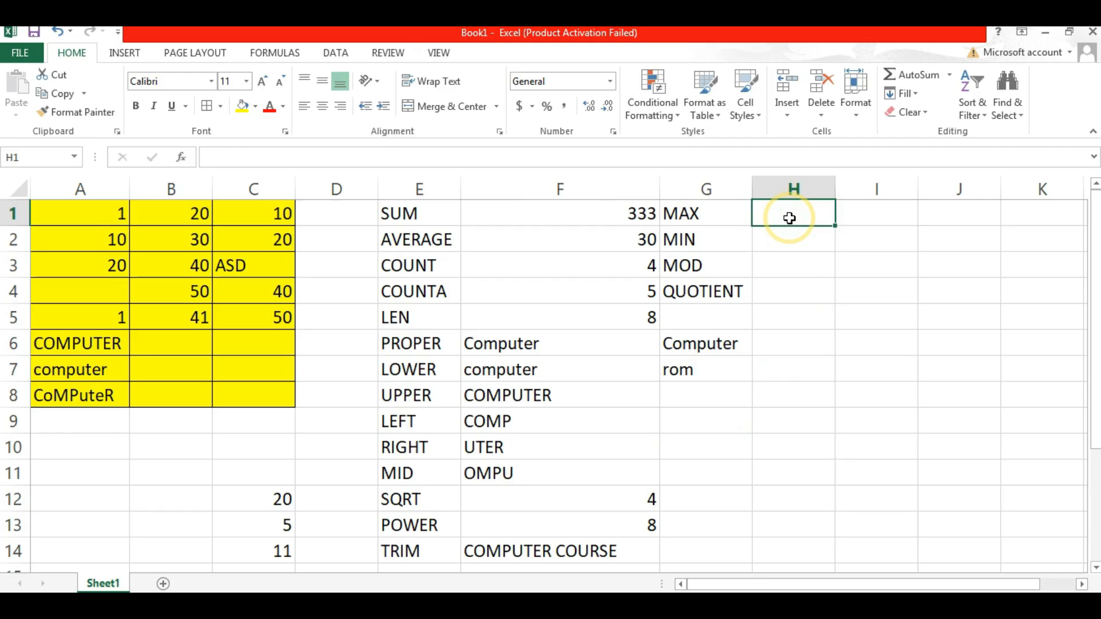
type("=MAX")
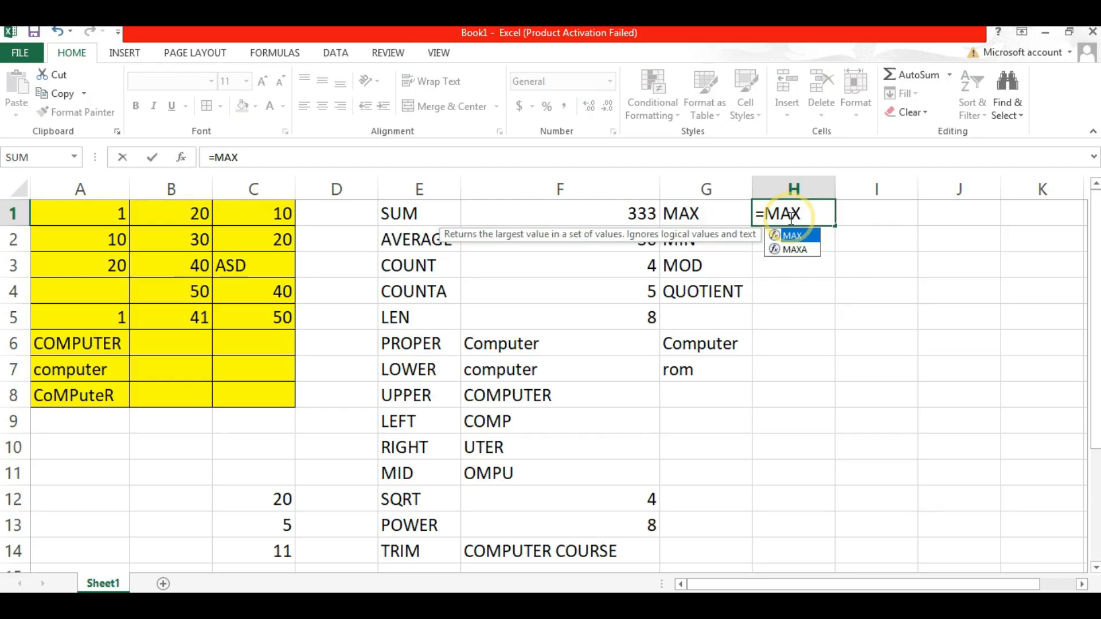
type("(")
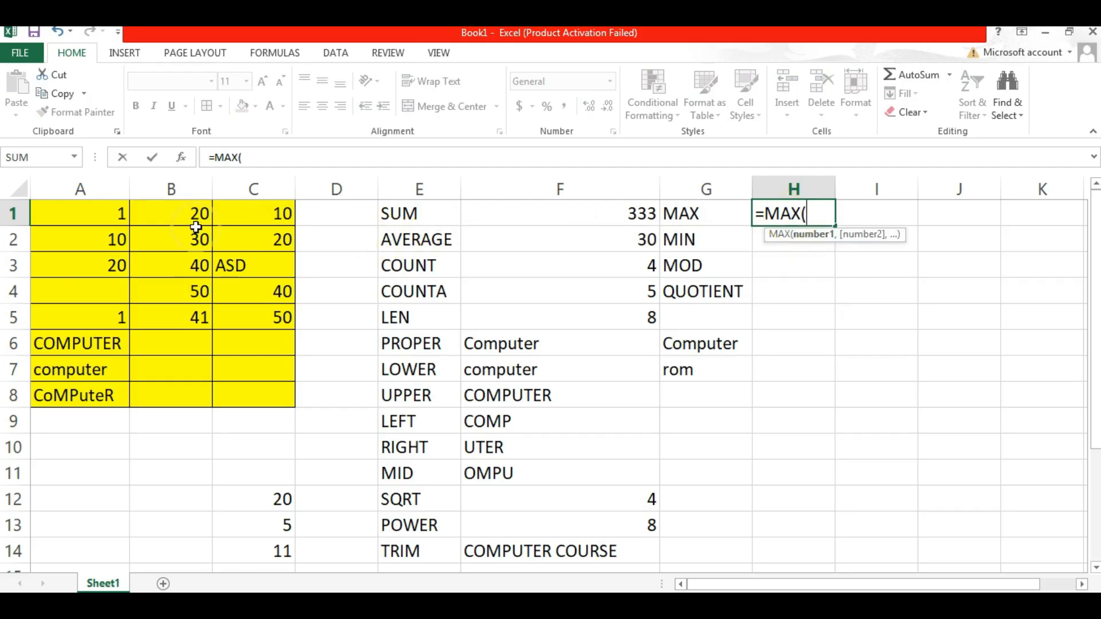
left_click_drag(165, 215, 167, 319)
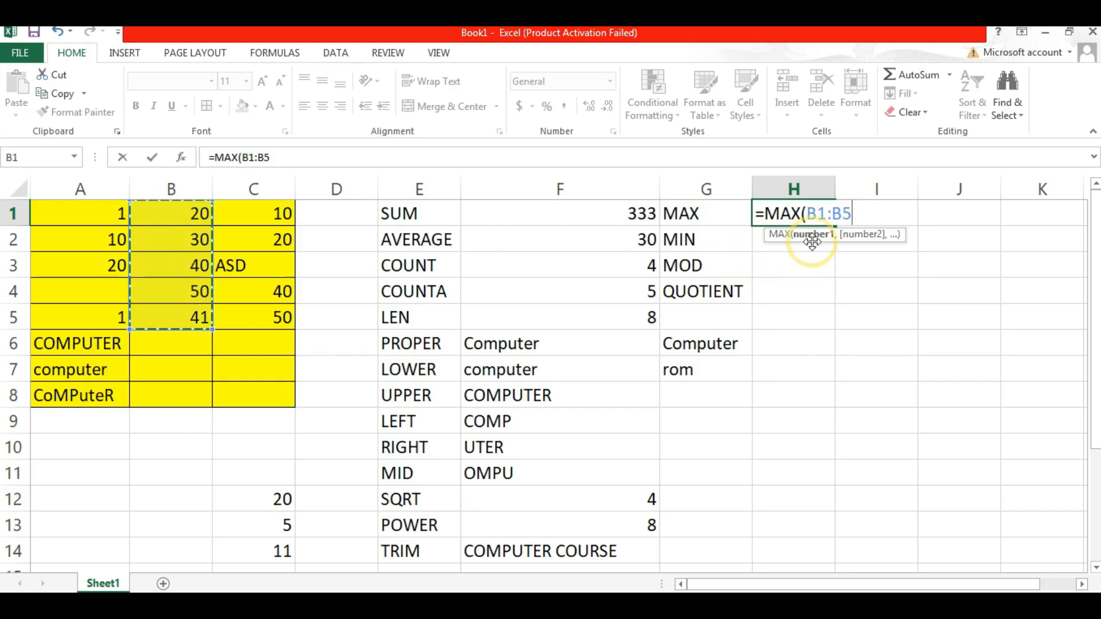
type(")")
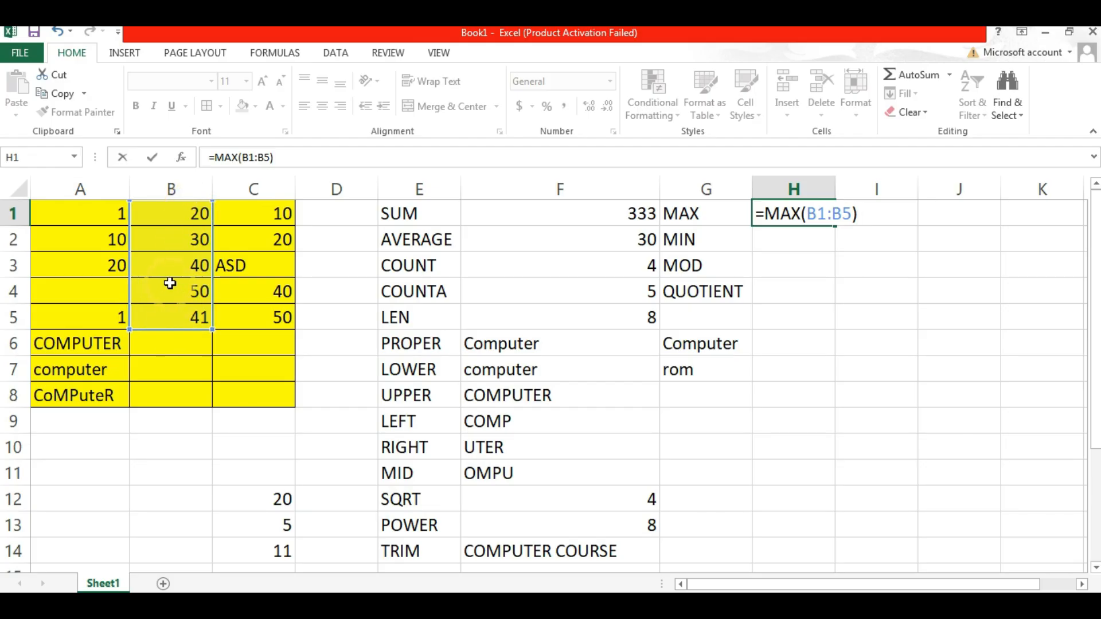
key("Return")
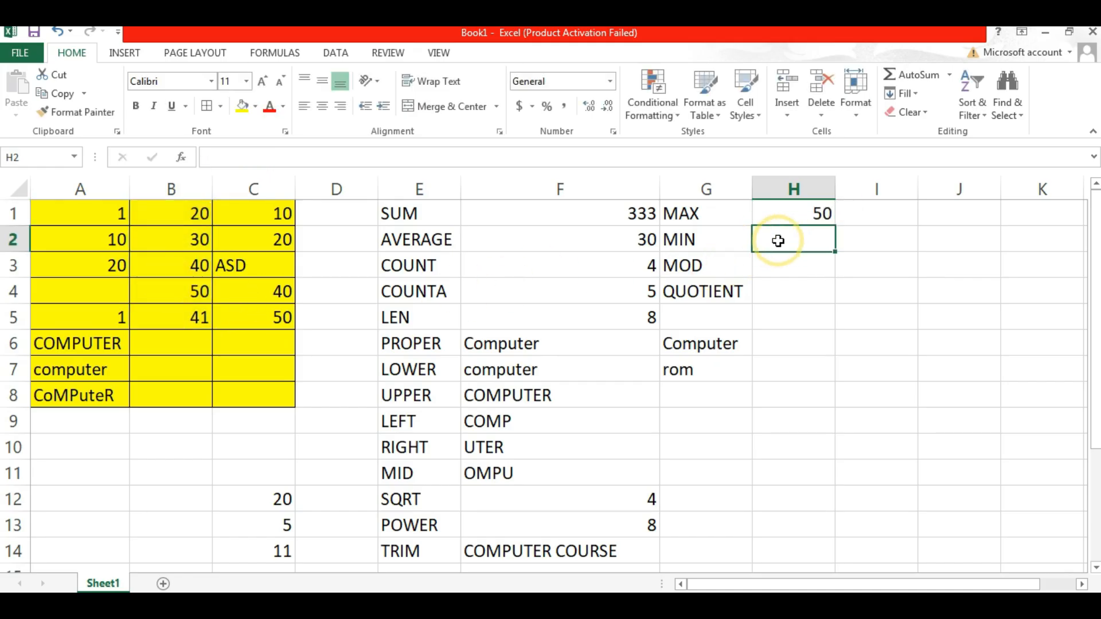
Enter =MIN(B1:B5) in cell H2 to find the smallest value in that range
type("=M")
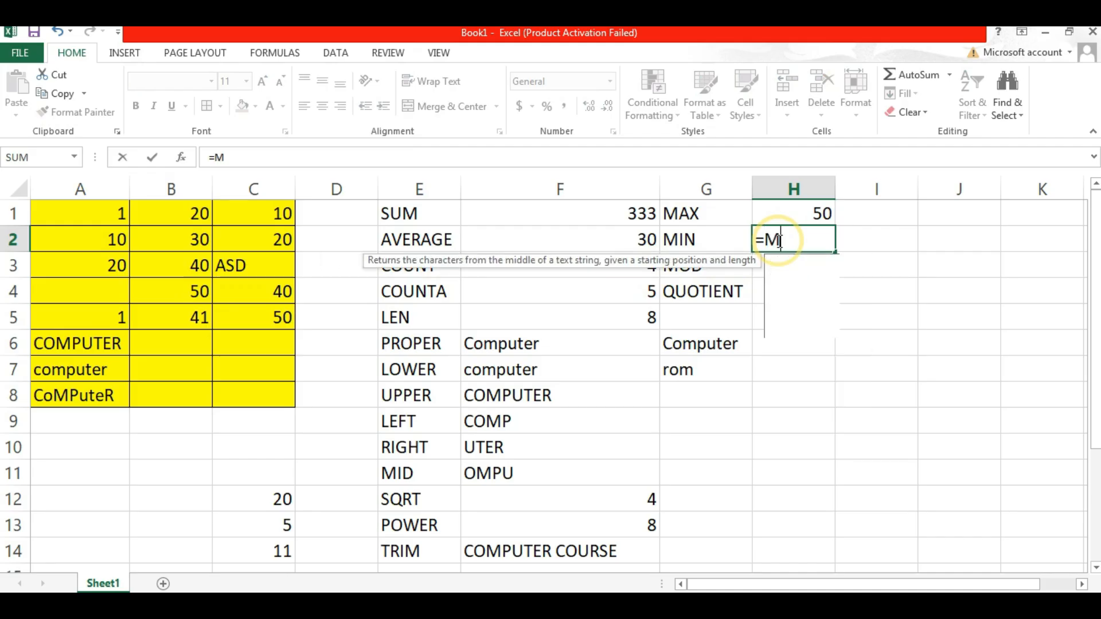
type("IN(")
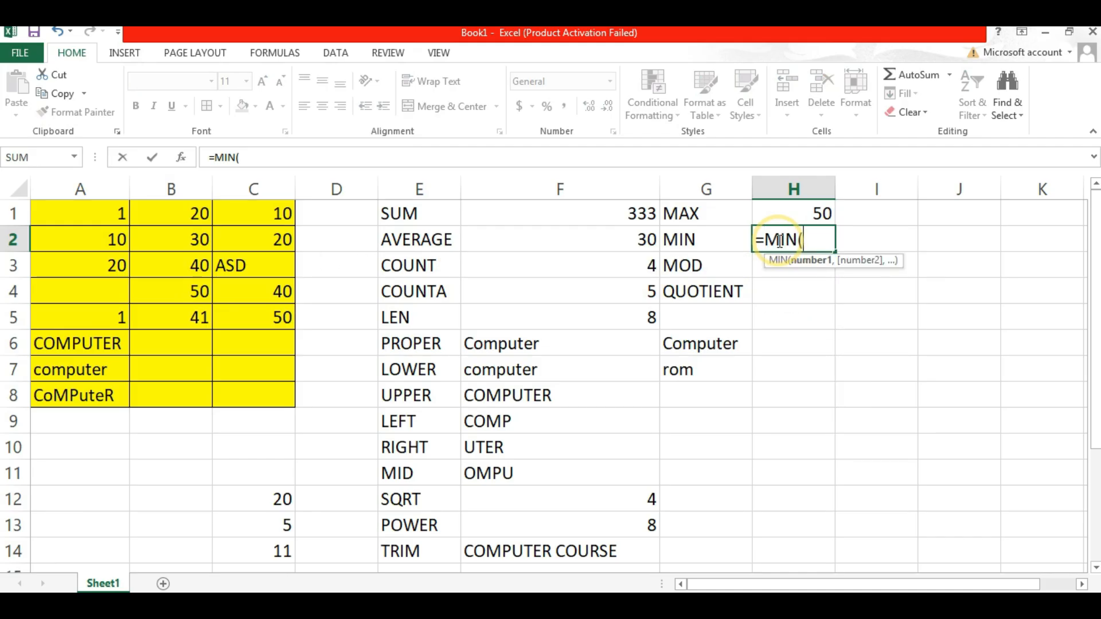
left_click_drag(188, 214, 181, 316)
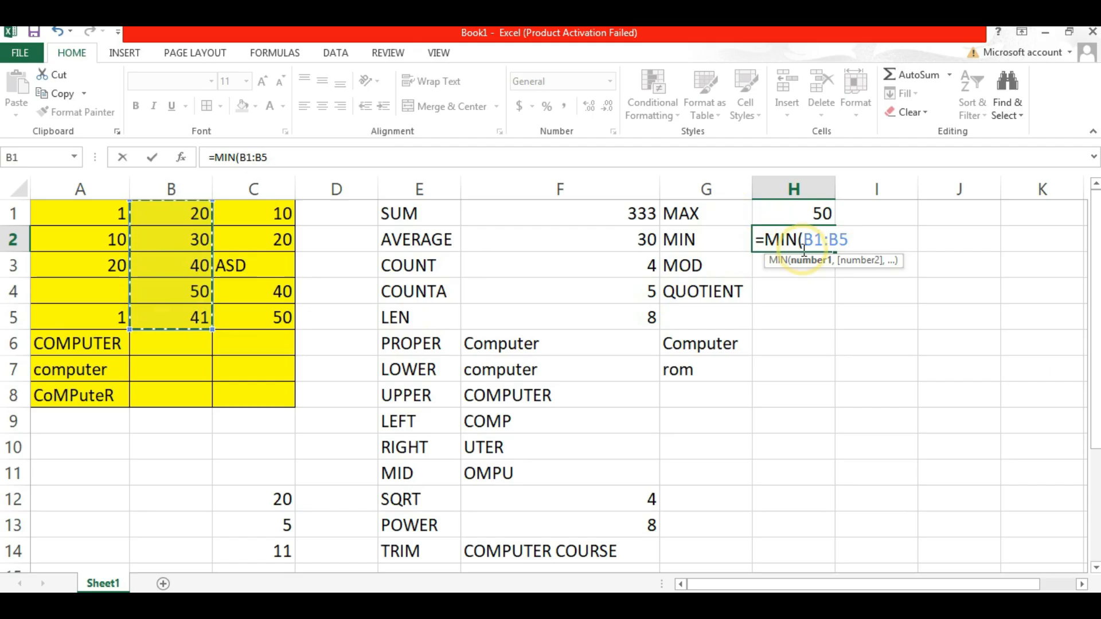
type(")")
left_click(803, 253)
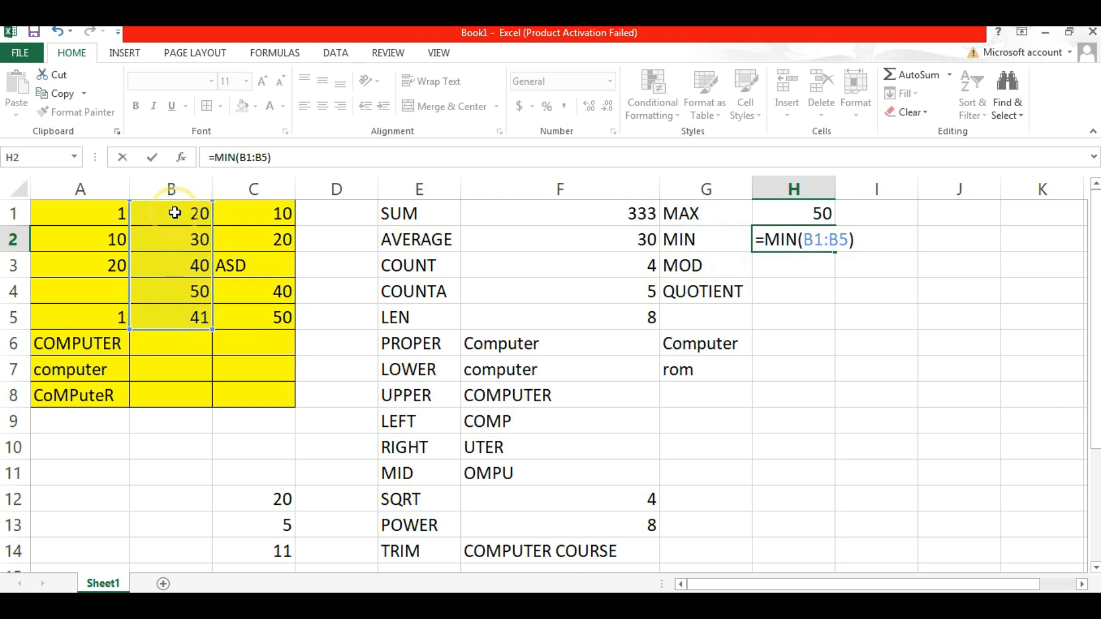
key("Return")
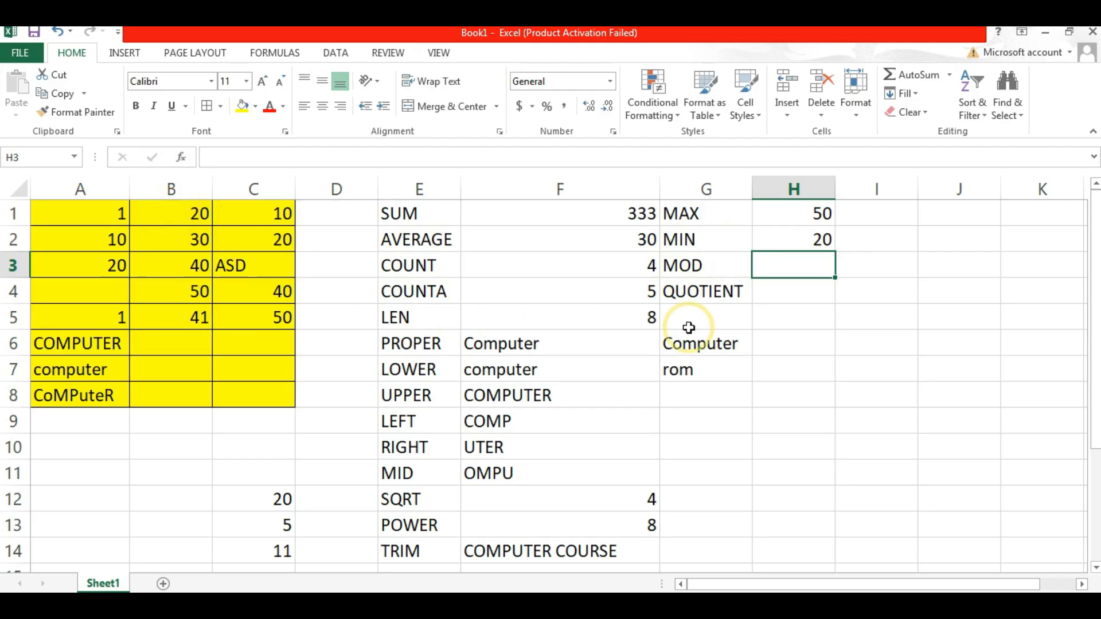
Enter =MOD(10,2) in cell H3 to calculate the remainder of 10 divided by 2
type("=")
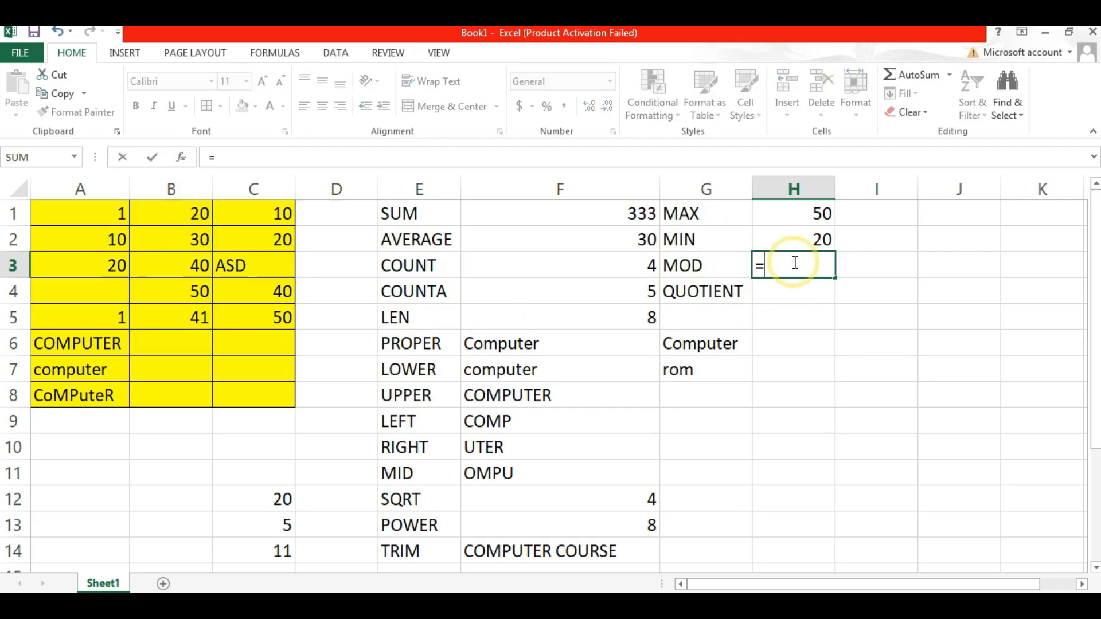
type("MOD(")
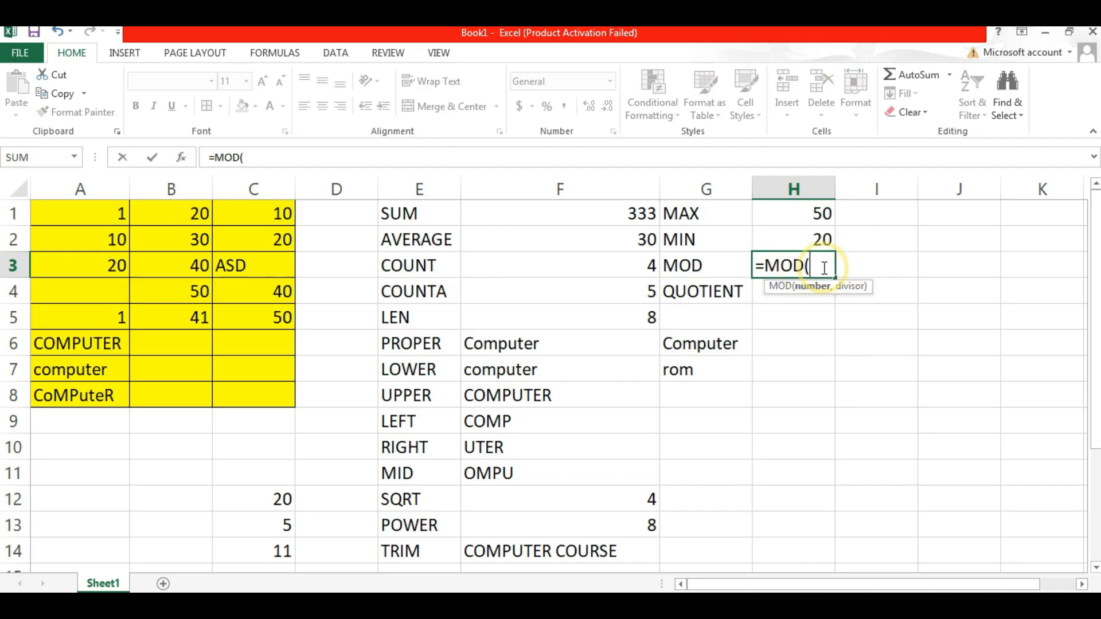
type("10,2)")
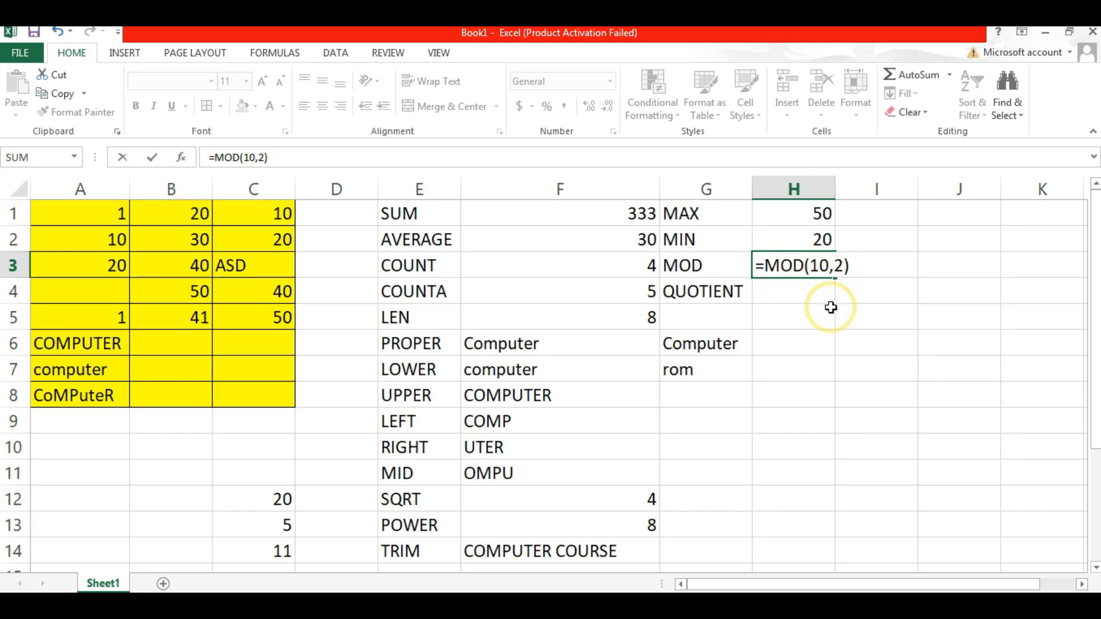
key("Return")
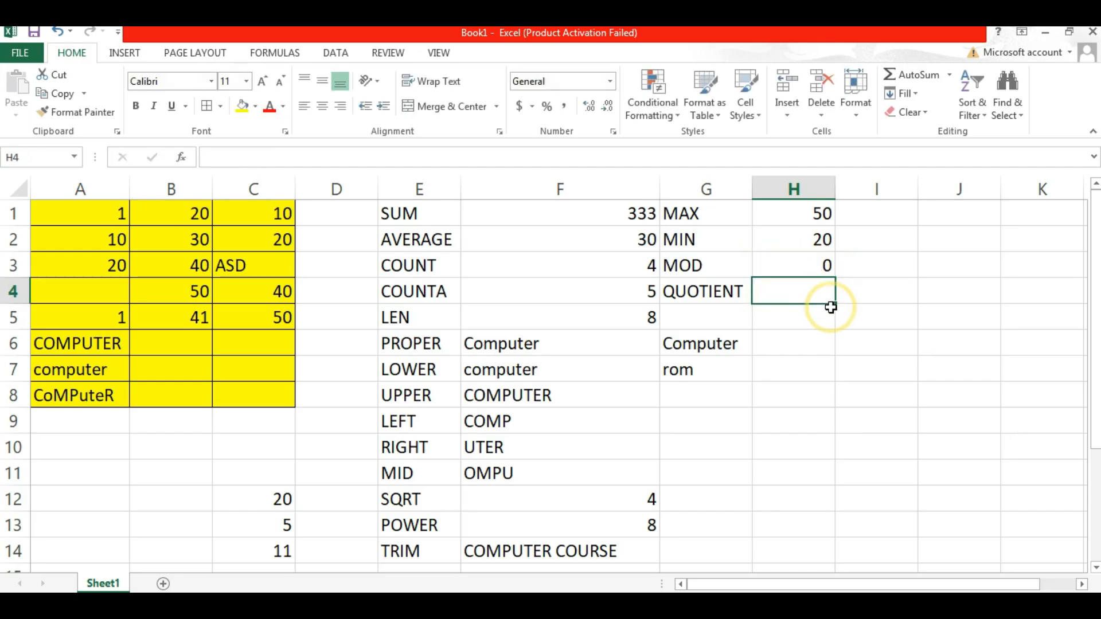
Change the dividend in cell H3's formula to 11 so it reads =MOD(11,2), and select its MOD label
left_click(812, 261)
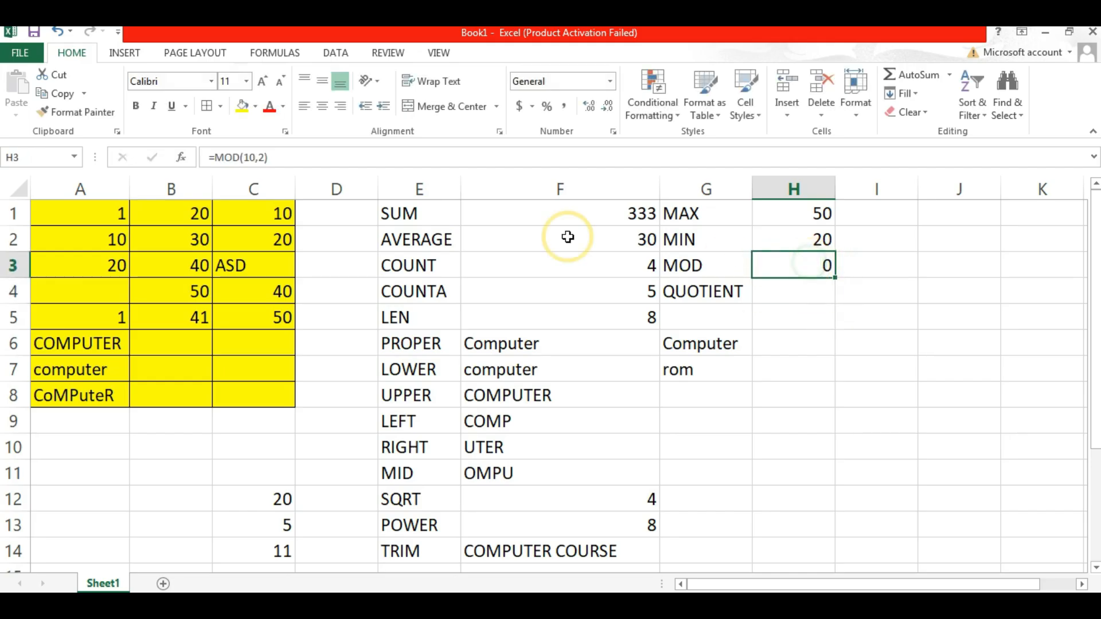
left_click(248, 159)
key("Delete")
type("1,2")
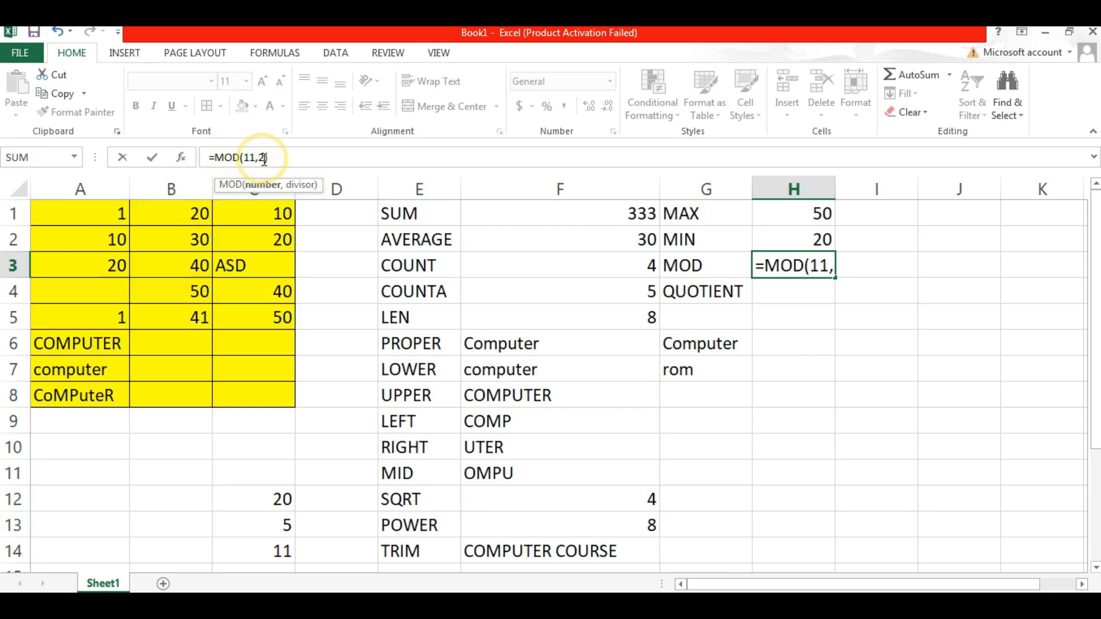
type(")")
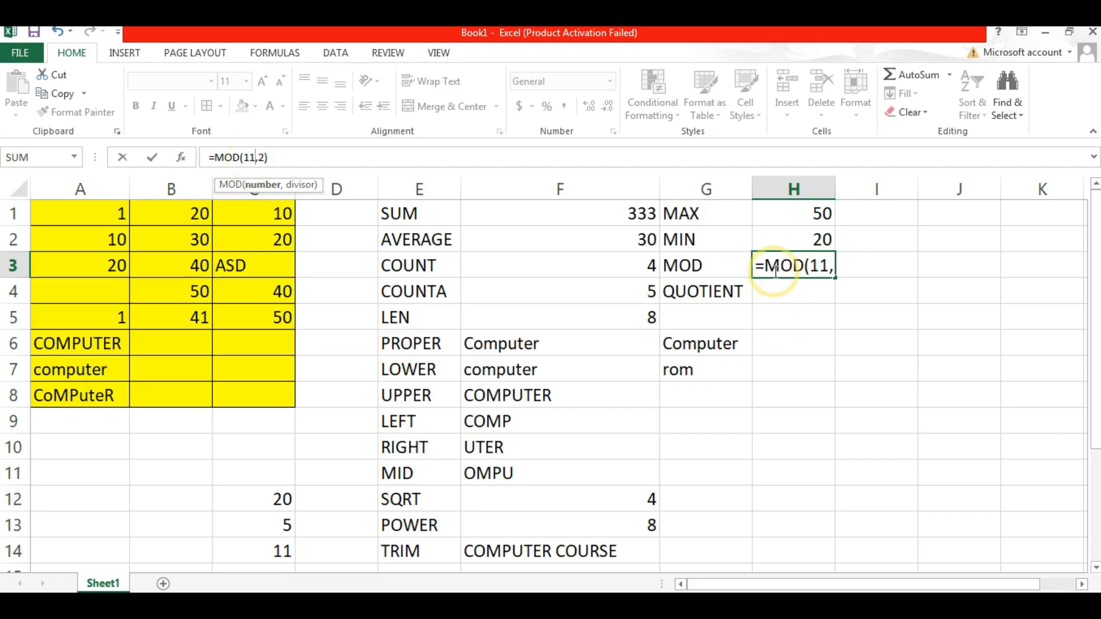
key("Return")
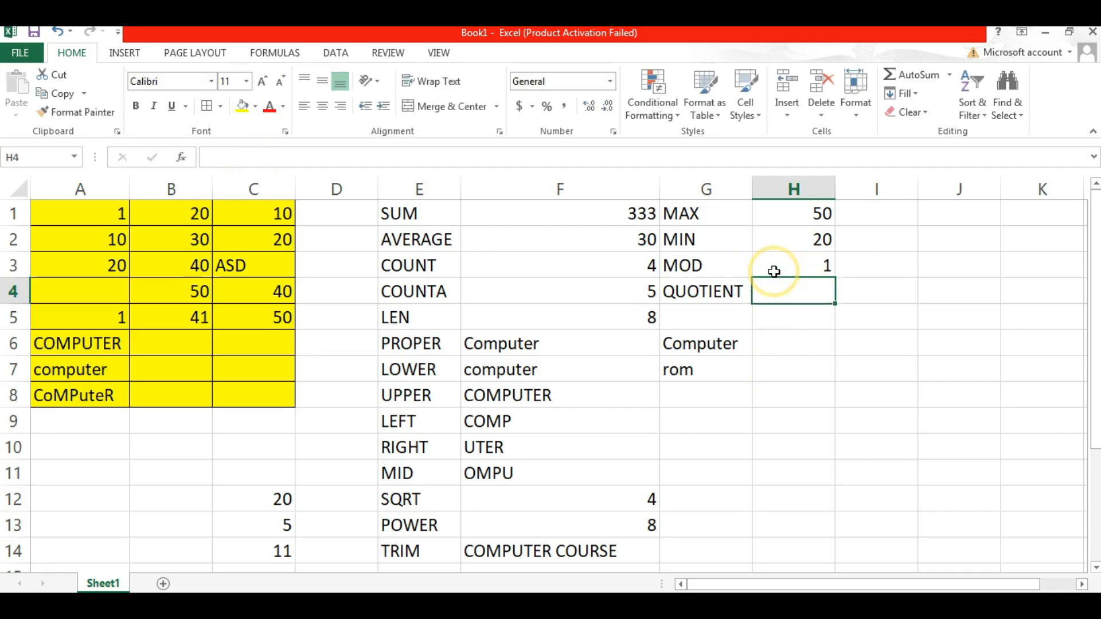
left_click(705, 264)
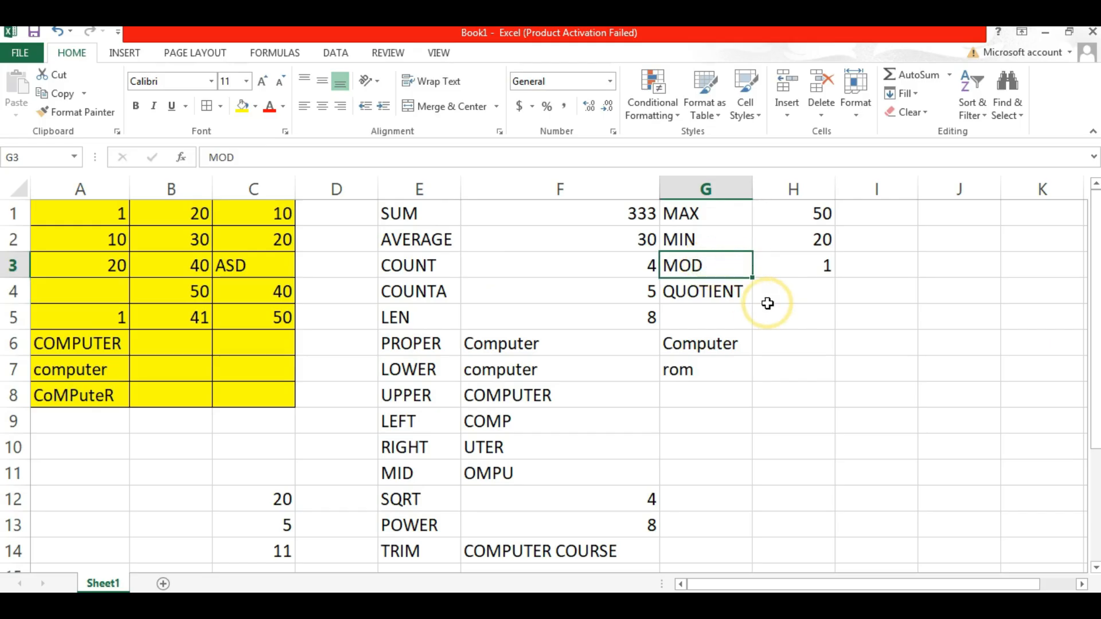
Enter =QUOTIENT(10,2) in cell H4 to calculate the whole-number result of dividing 10 by 2
left_click(780, 291)
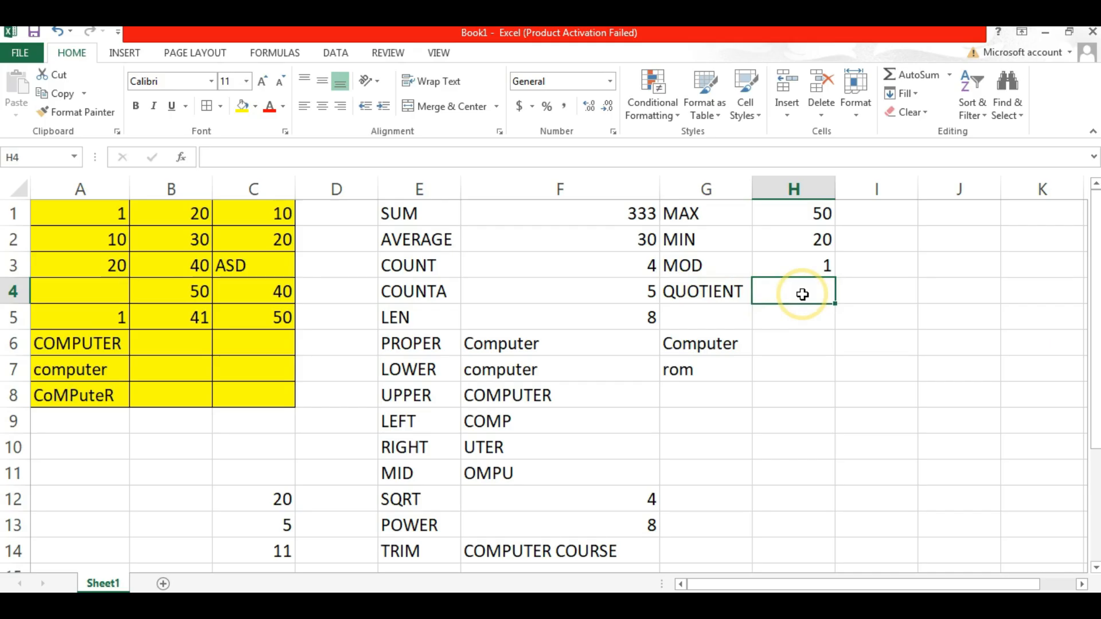
type("=QU")
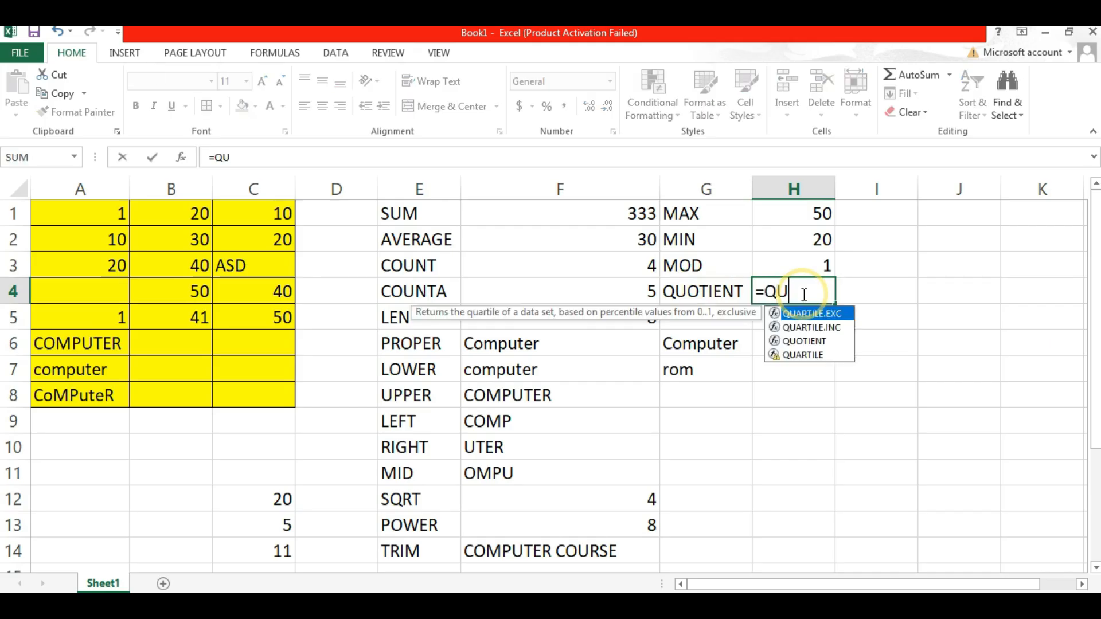
key("Down")
key("Down")
key("Tab")
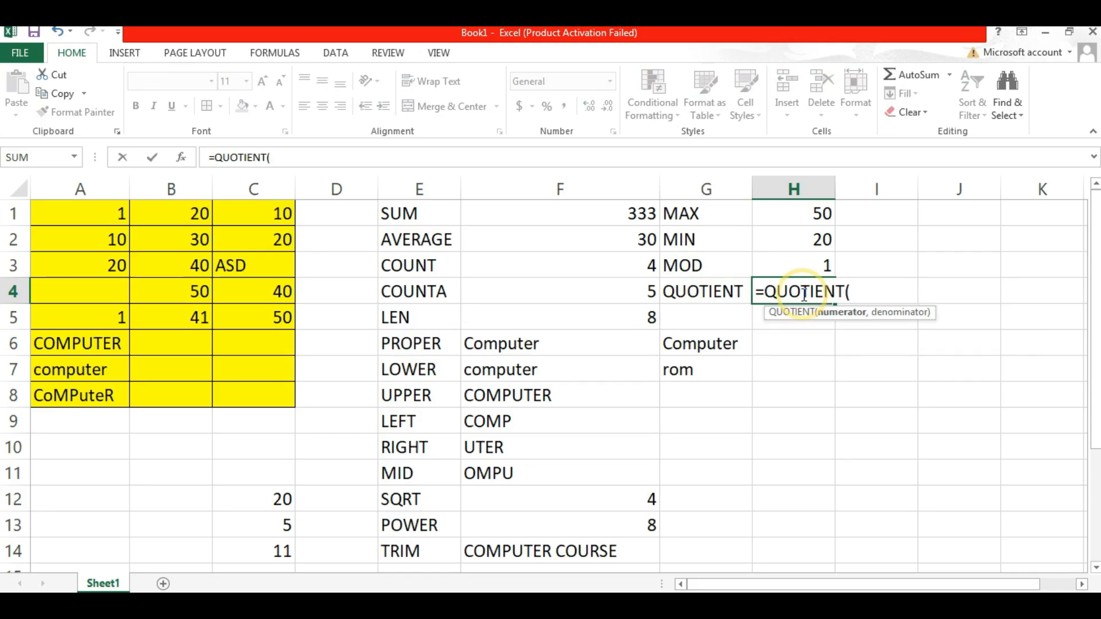
type("10,2)")
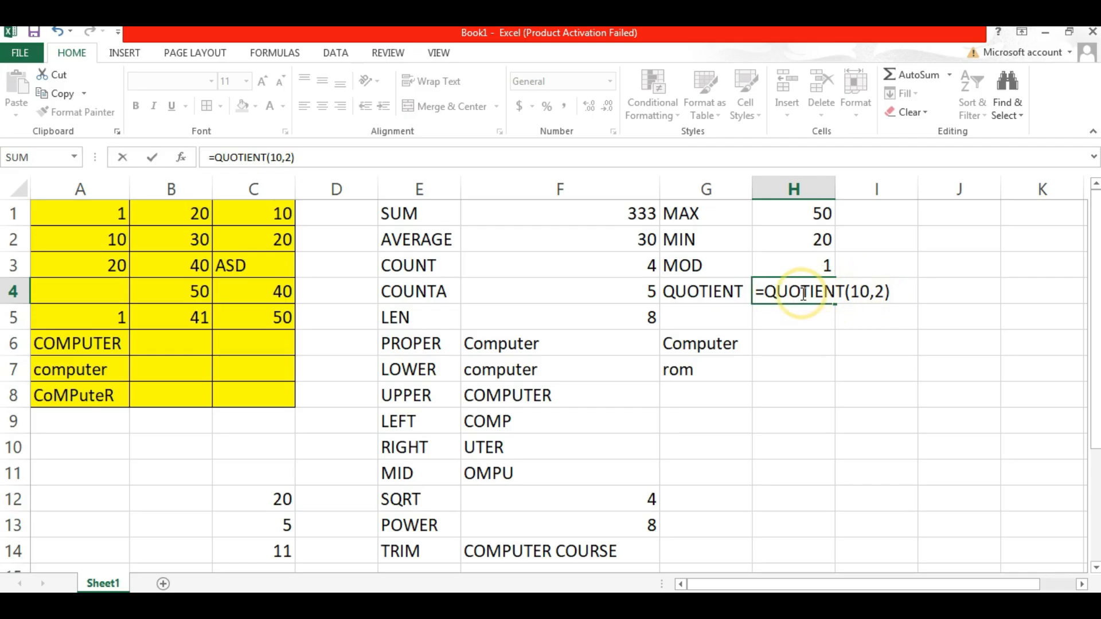
key("Return")
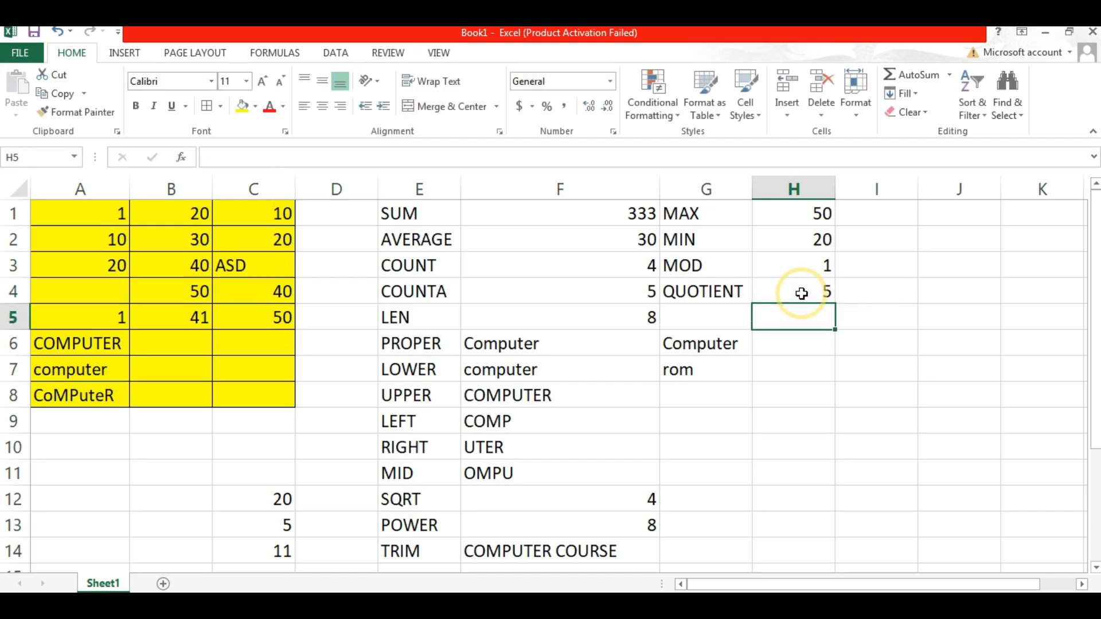